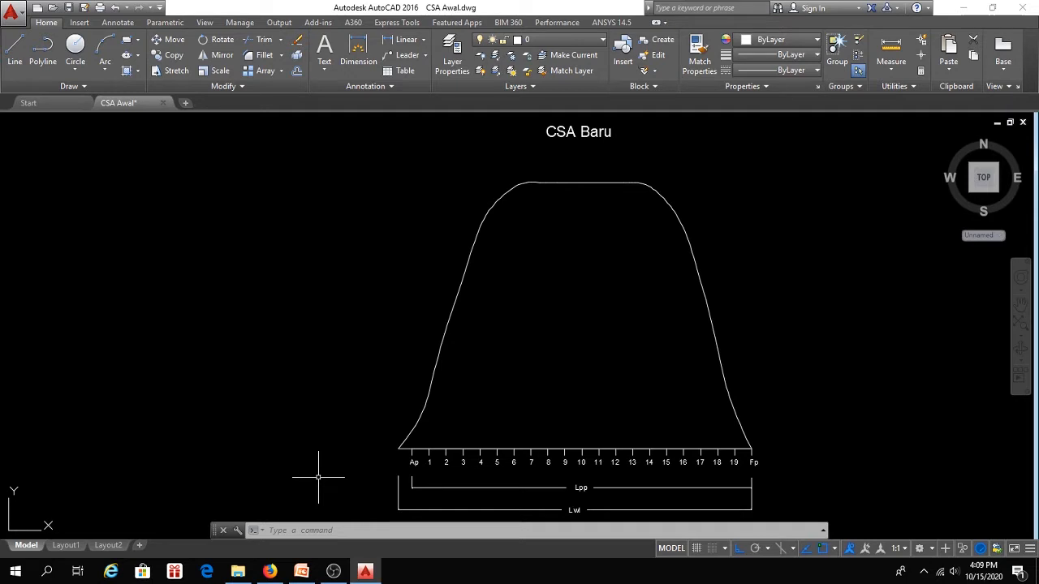
Copy the Ap tick mark to the midpoint of the baseline segment between its aft end and Ap.
scroll(395, 490, up, 5)
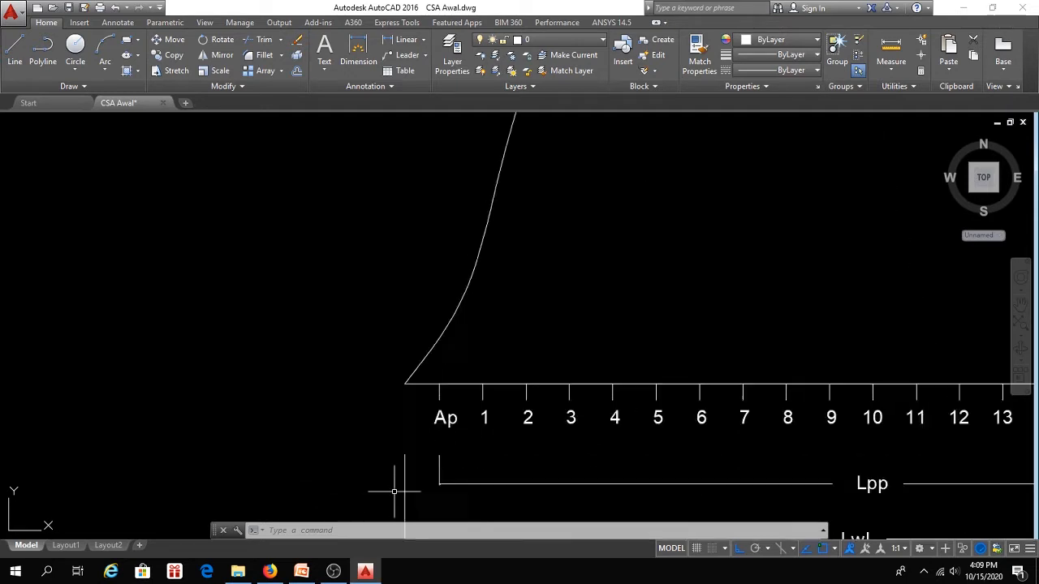
middle_drag(434, 446, 450, 345)
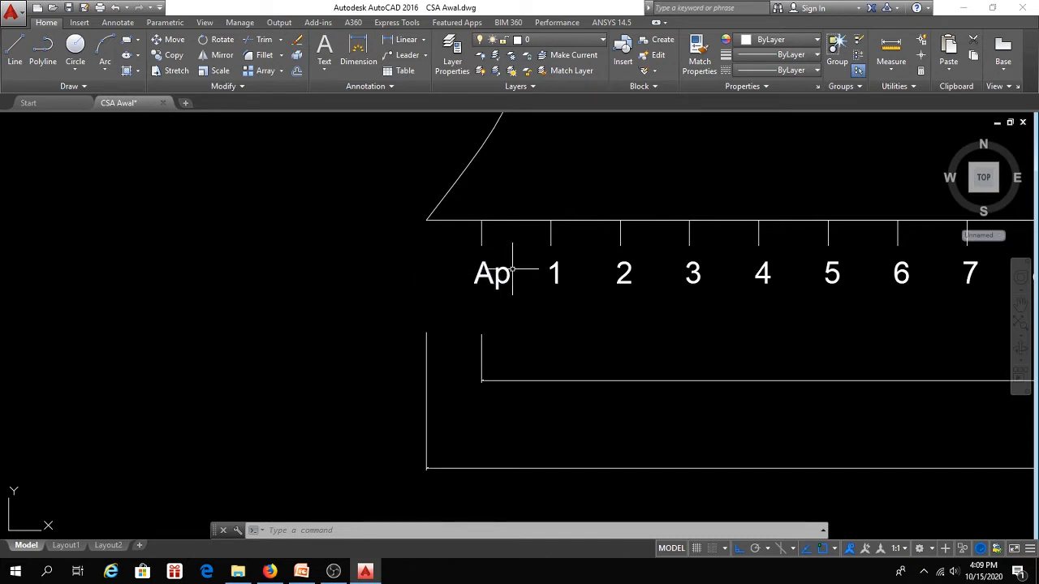
click(481, 236)
text(c)
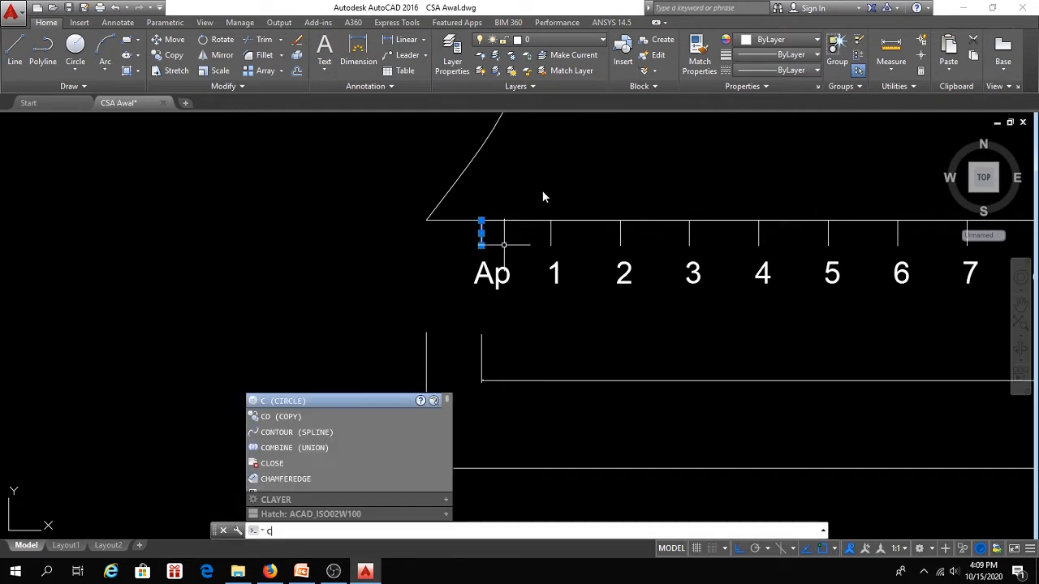
text(o)
key(Return)
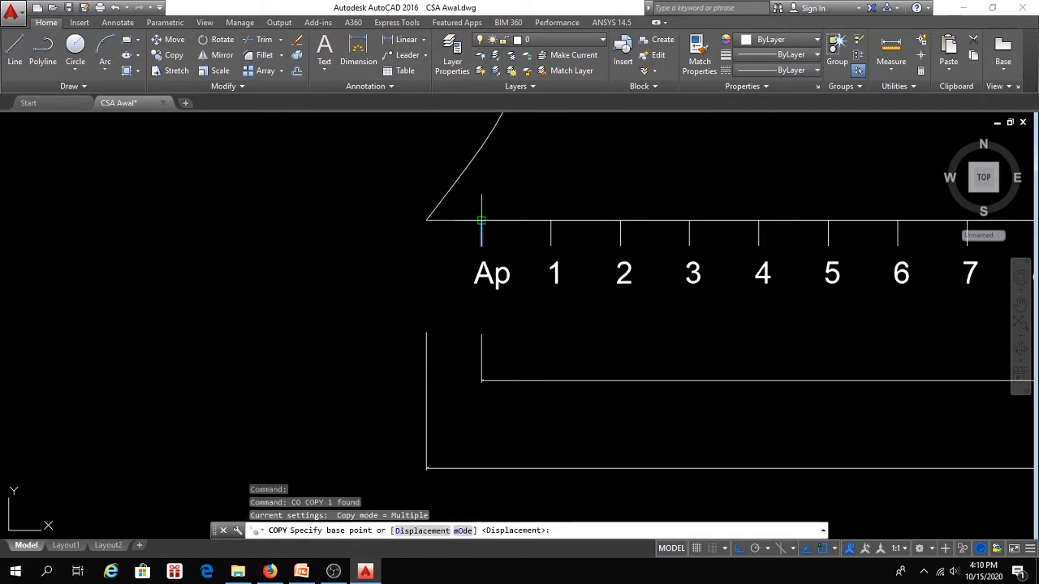
click(470, 219)
click(453, 219)
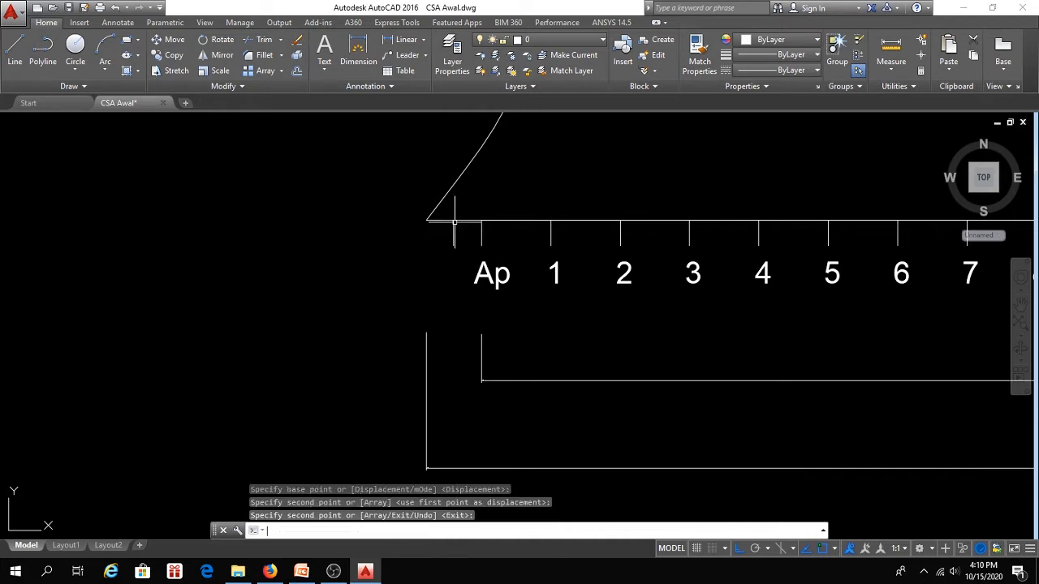
key(Return)
Copy the station label 1 to two places aft of Ap: below the new tick and below the baseline's aft end.
click(555, 276)
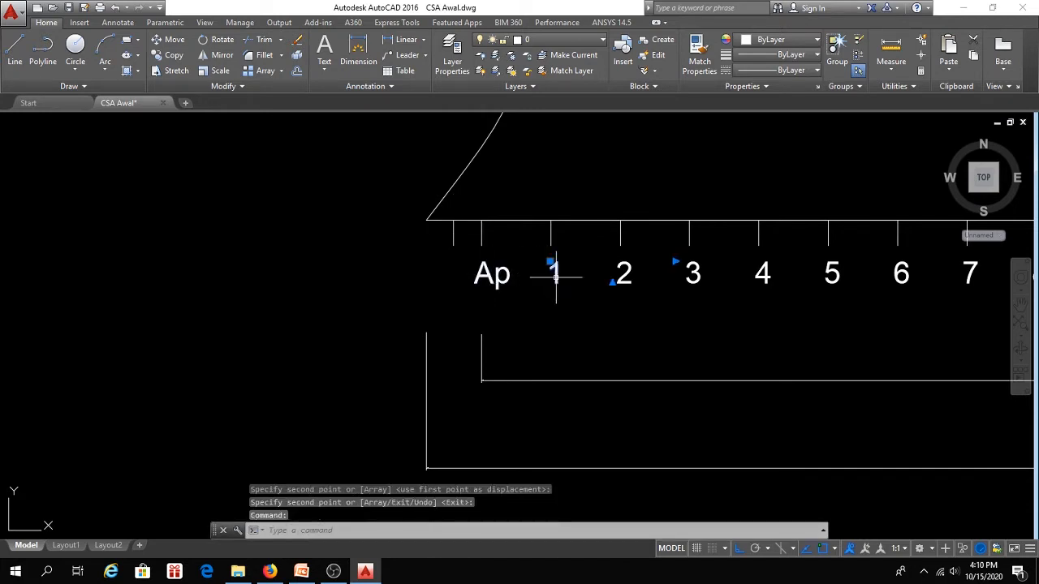
text(co)
key(Return)
click(555, 264)
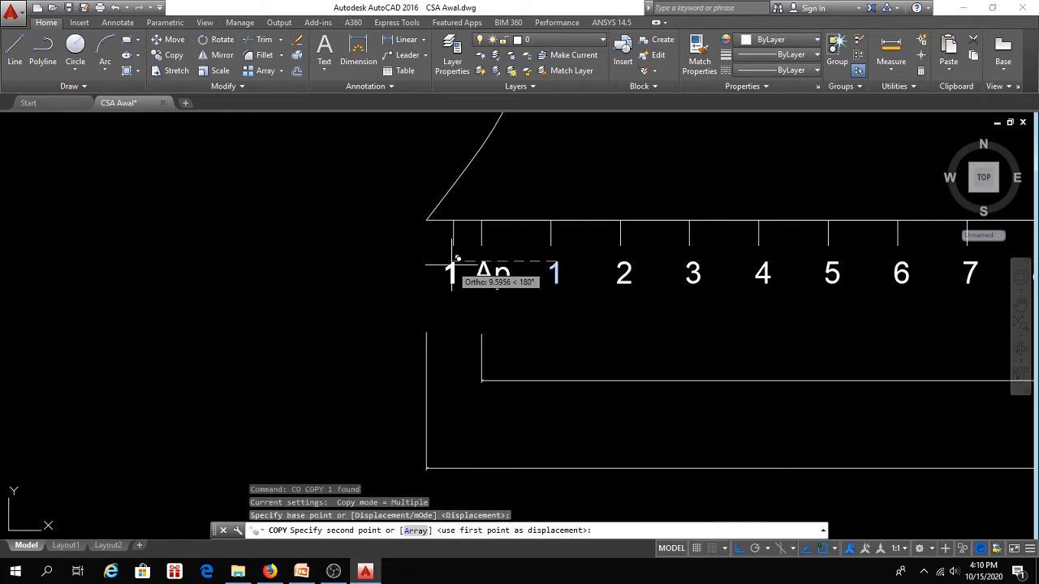
click(452, 265)
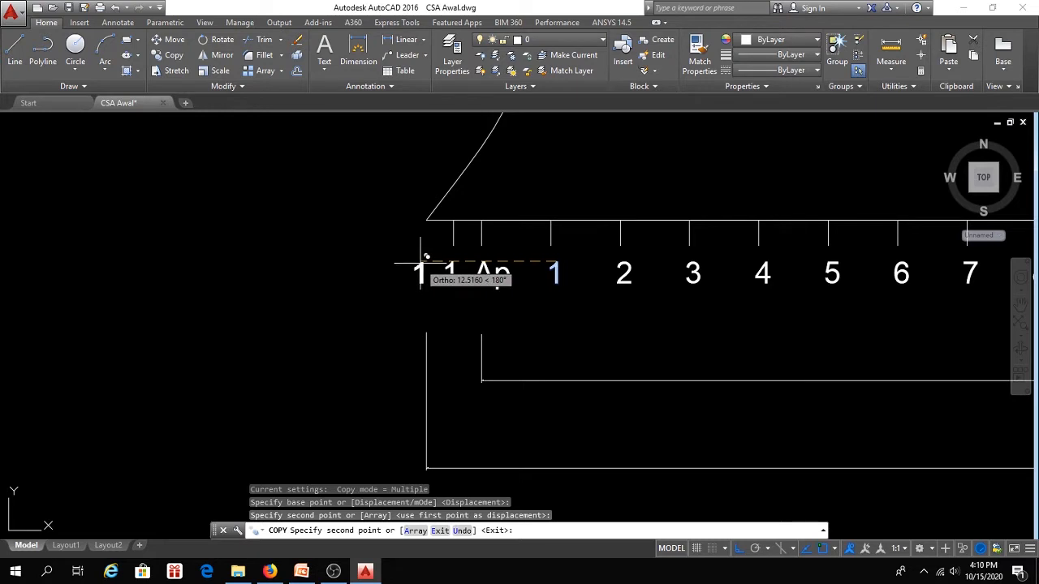
click(419, 265)
key(Return)
Copy the new intermediate tick mark to the aft end of the baseline, where the curve starts.
click(453, 236)
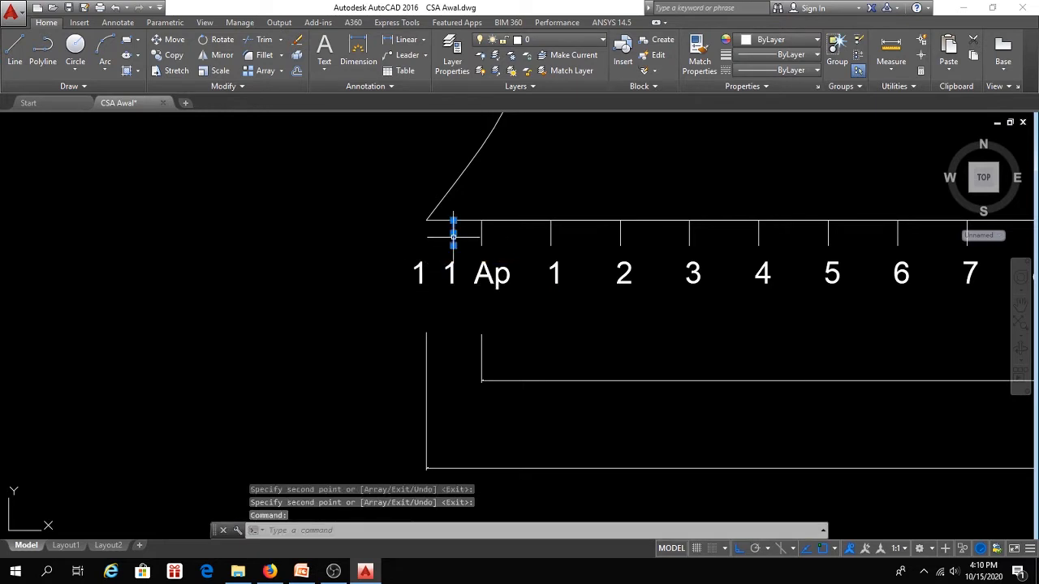
text(co)
key(Return)
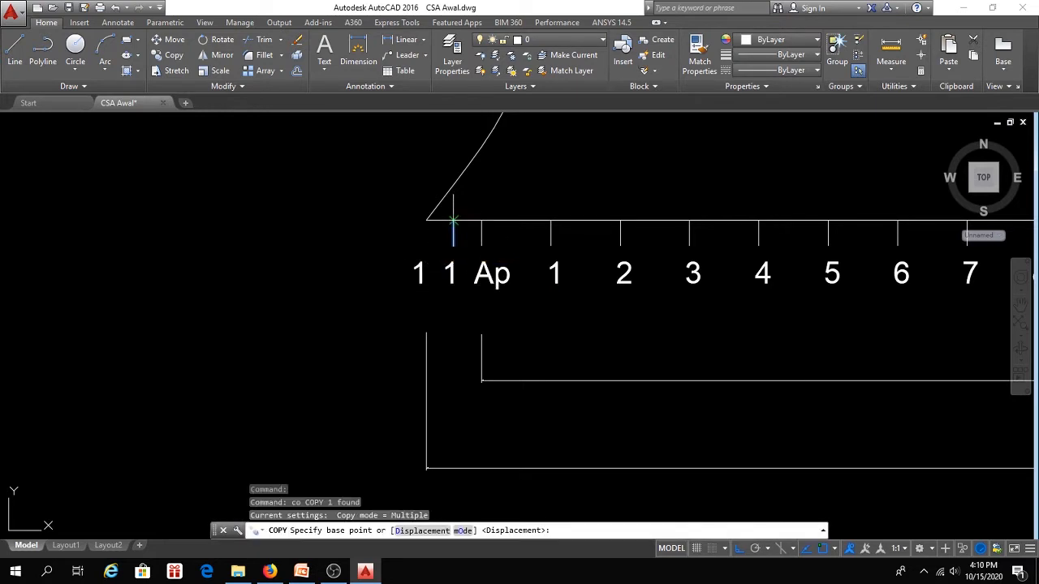
click(452, 245)
click(431, 214)
key(Return)
Change the copied label at the baseline's aft end to "A".
text(ed)
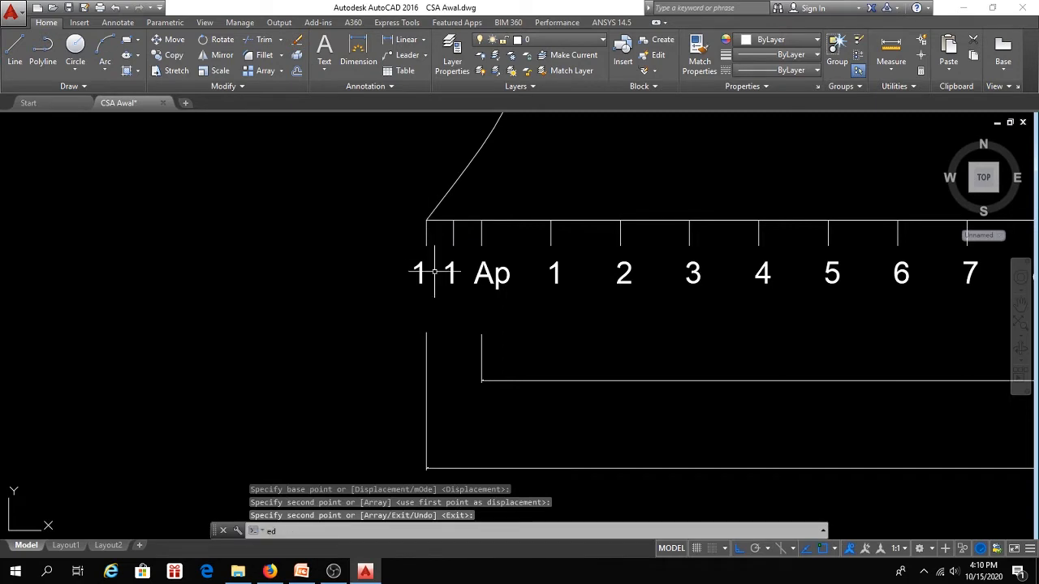
key(Return)
click(419, 273)
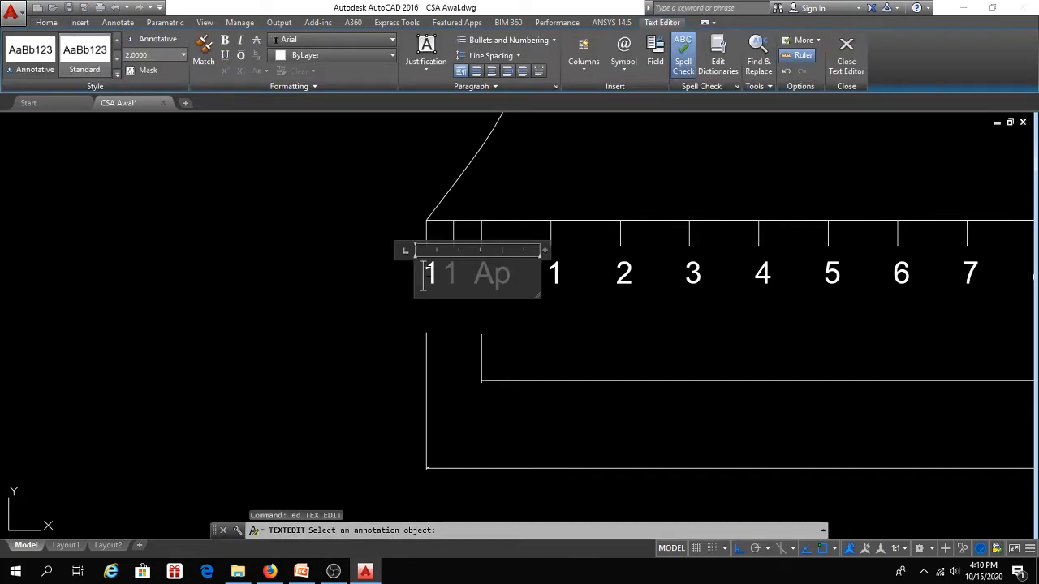
text(A)
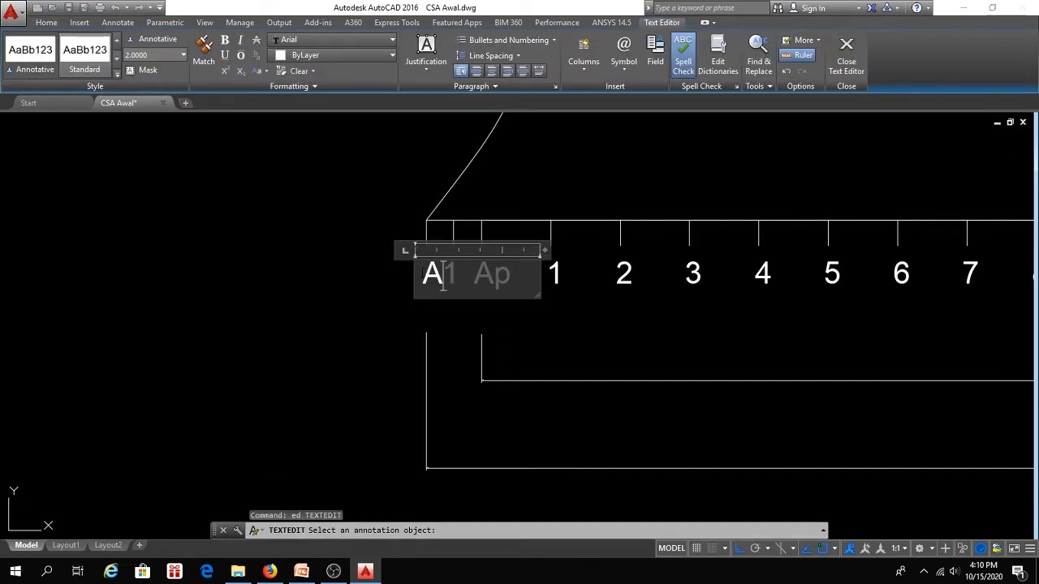
click(444, 308)
Change the copied label under the intermediate tick to "A'".
click(451, 270)
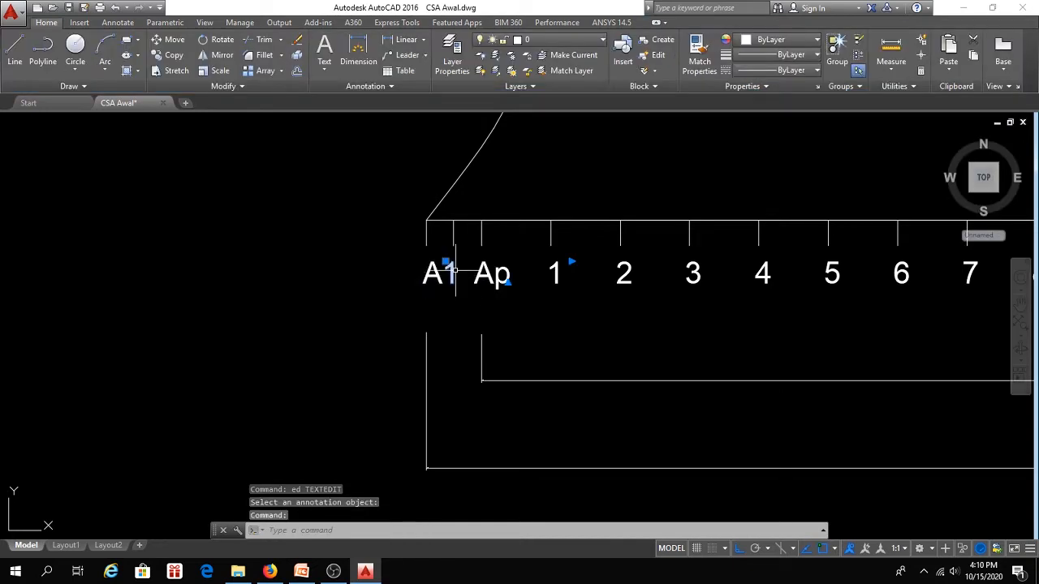
double_click(451, 271)
double_click(448, 271)
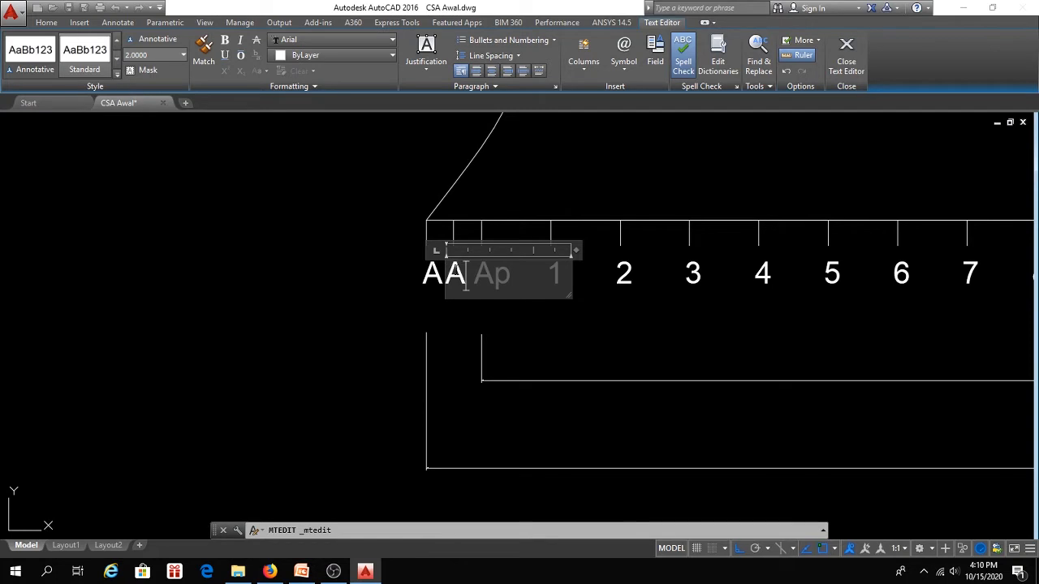
click(466, 324)
Move the A label horizontally aft so it sits centred under its tick mark.
click(434, 266)
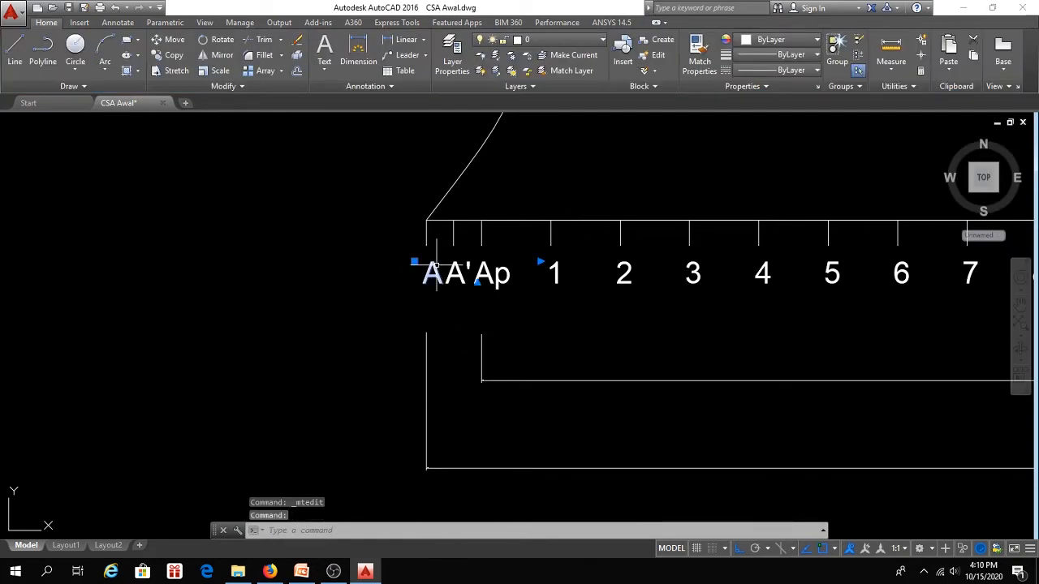
text(m)
key(Return)
click(394, 307)
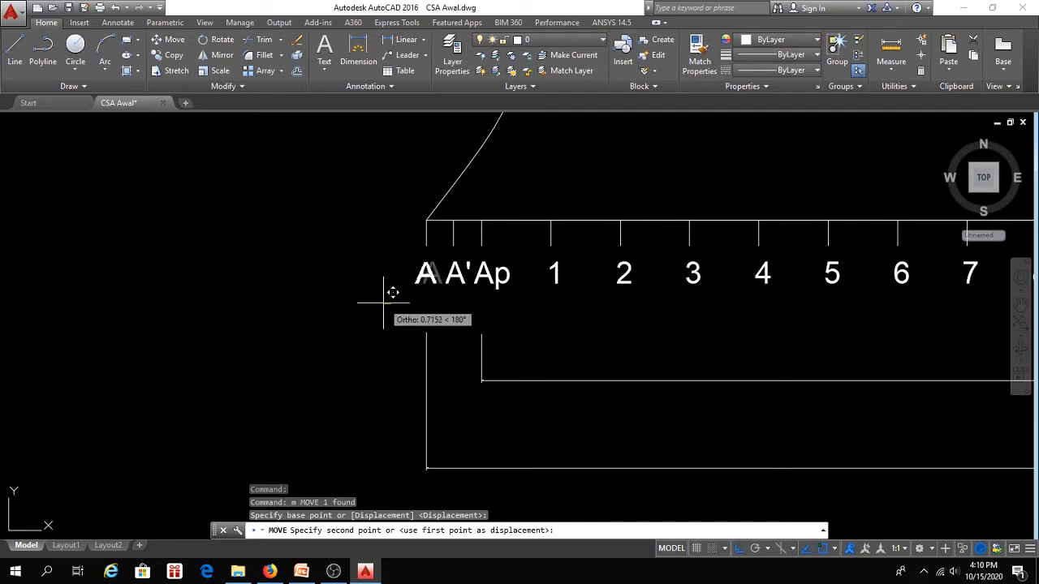
click(382, 302)
Move the A' label slightly aft so it stands clear of the Ap label.
click(451, 275)
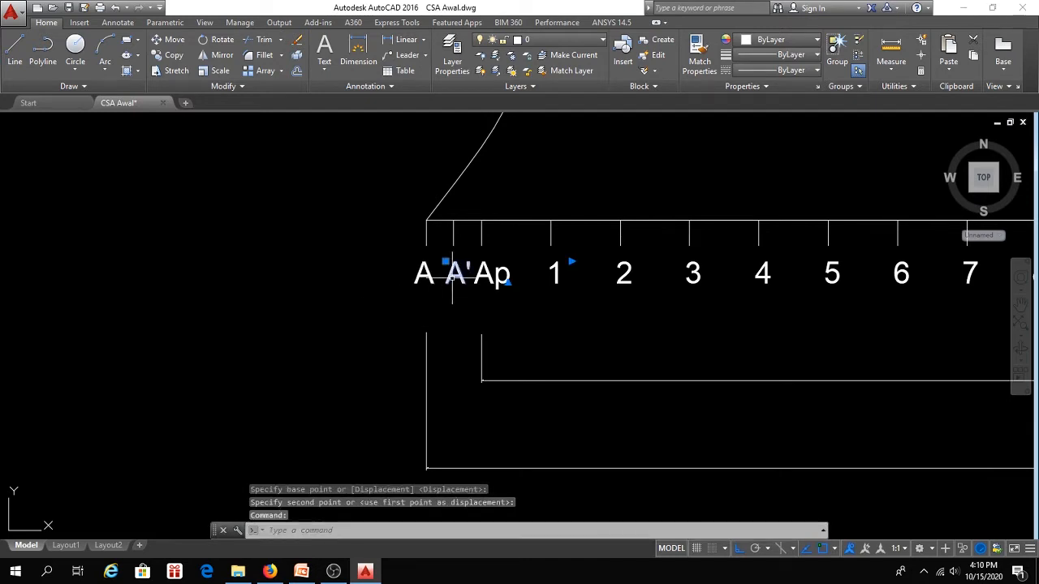
text(m)
key(Return)
click(339, 305)
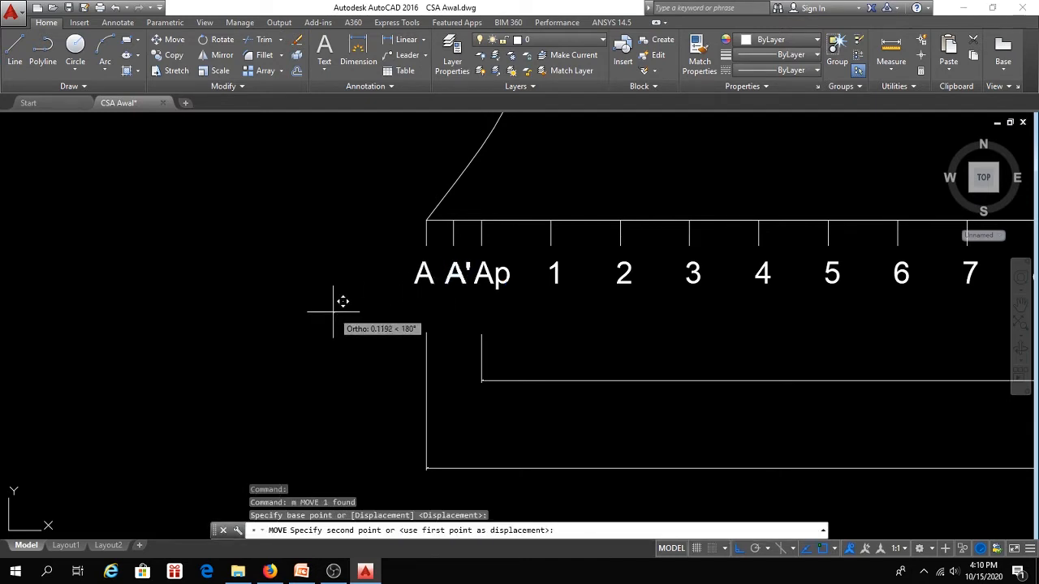
click(334, 310)
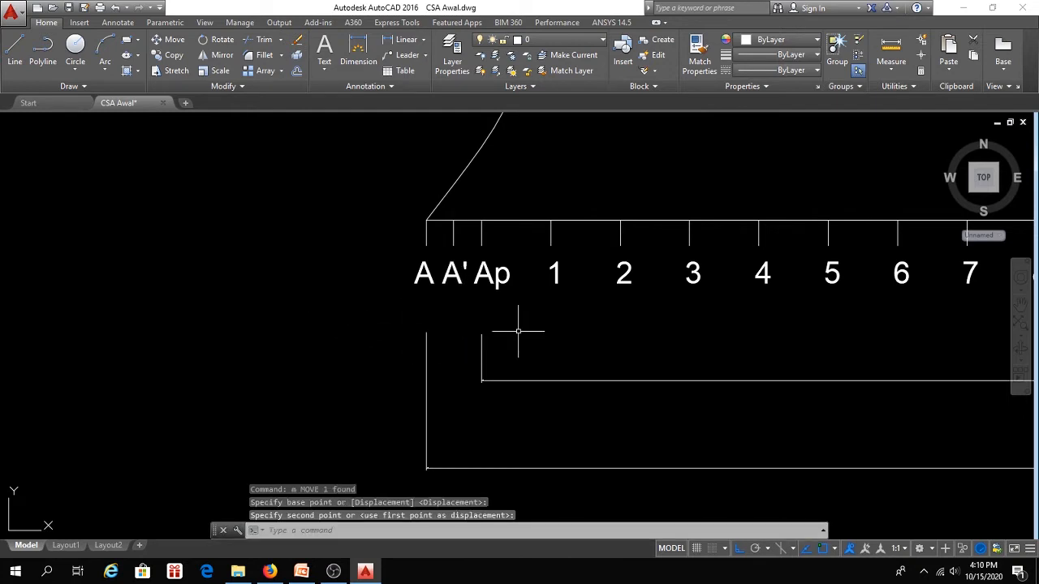
Draw a vertical line from the baseline at station A' up past the CSA curve.
scroll(541, 329, down, 4)
middle_drag(572, 328, 301, 356)
scroll(393, 349, down, 2)
middle_drag(401, 349, 410, 412)
middle_drag(427, 371, 427, 393)
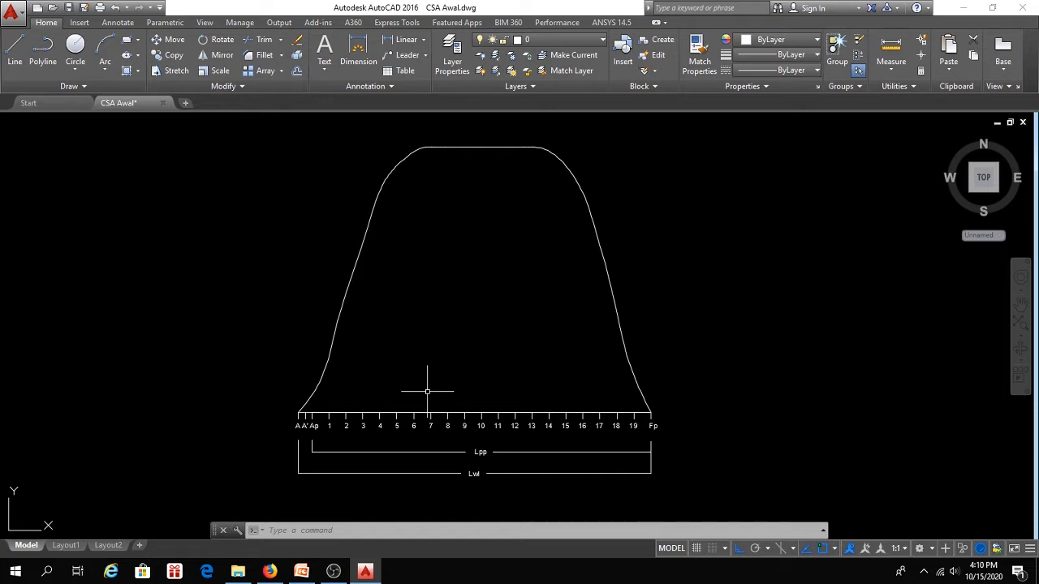
click(14, 53)
scroll(300, 410, up, 2)
scroll(317, 398, up, 2)
click(294, 434)
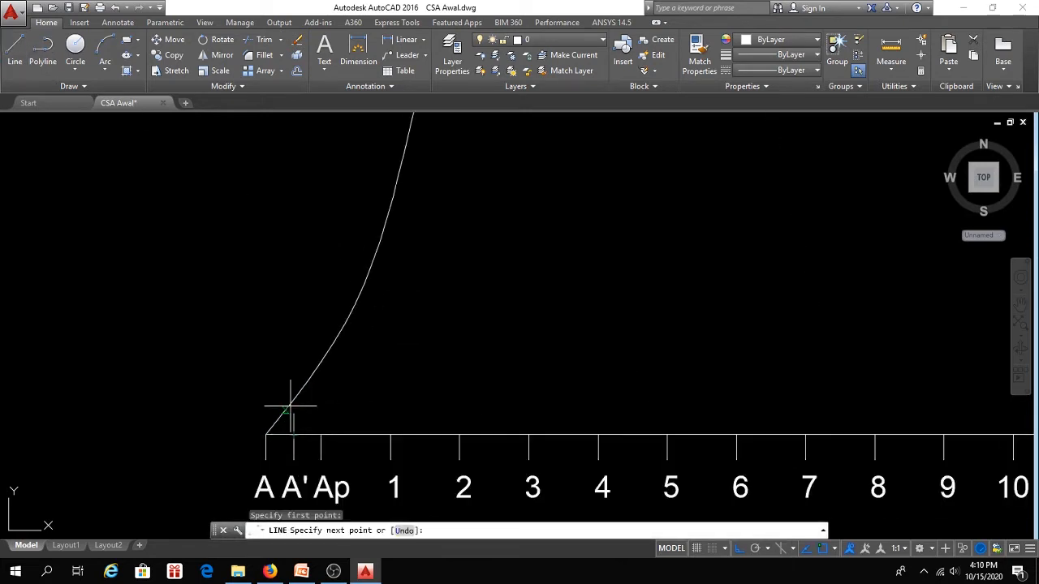
click(293, 253)
key(Return)
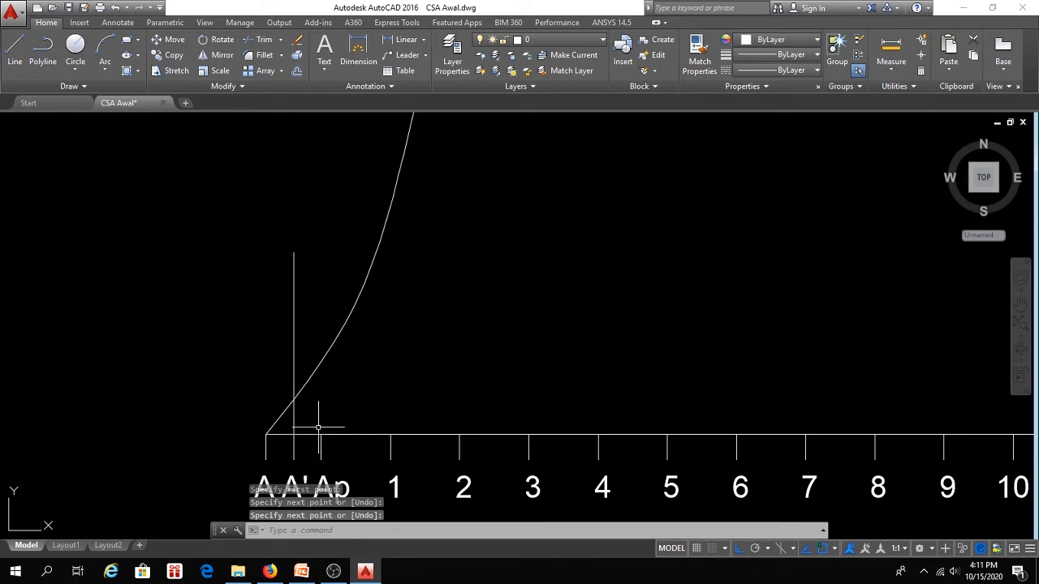
Draw vertical lines from the baseline at stations Ap and 1 up past the CSA curve.
key(Return)
click(321, 436)
click(320, 166)
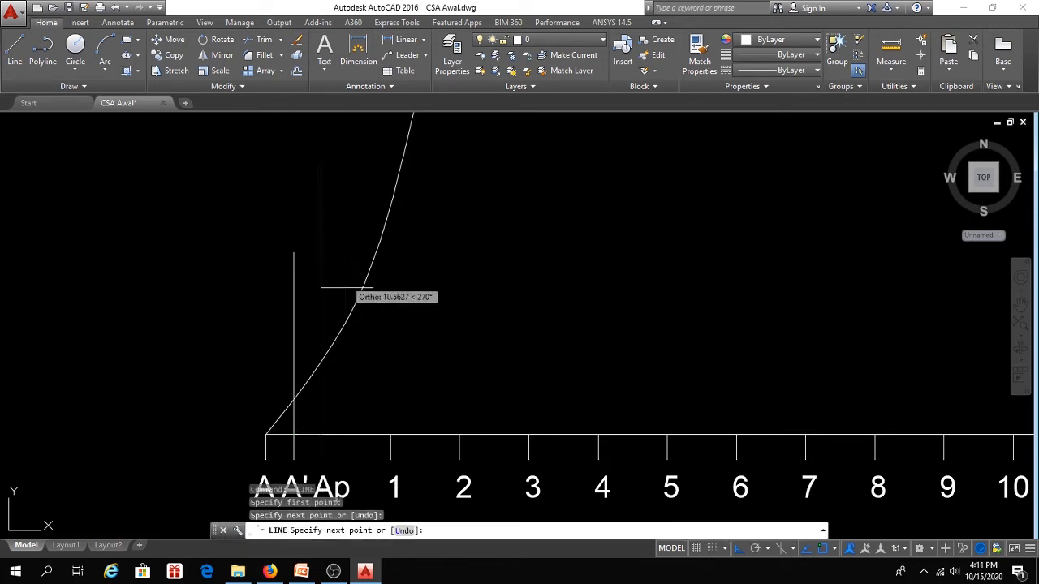
key(Return)
key(Return)
click(391, 436)
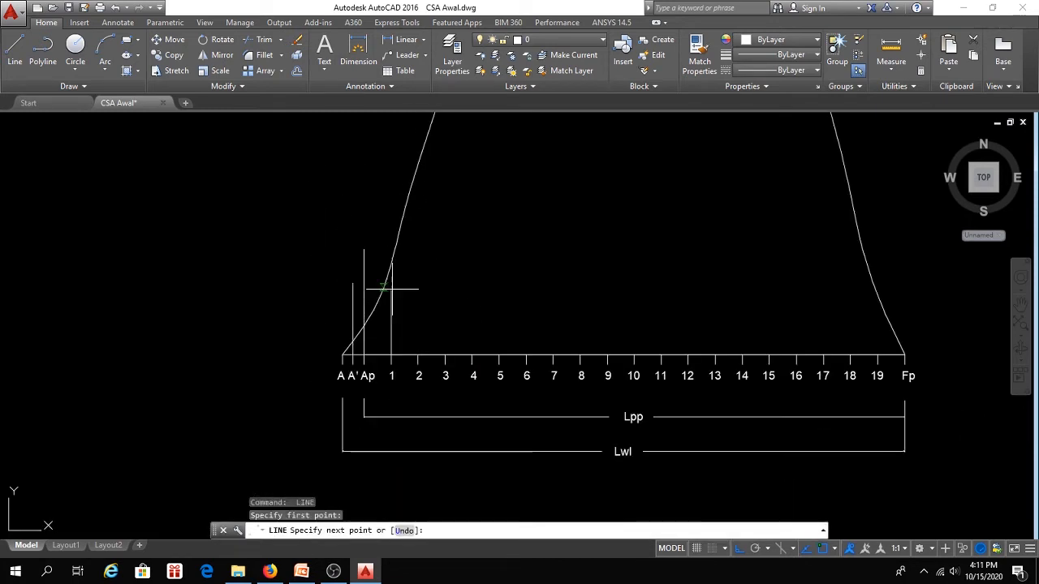
scroll(381, 420, down, 4)
click(394, 217)
key(Return)
Draw vertical lines from the baseline at stations 2 and 3 up past the CSA curve.
key(Return)
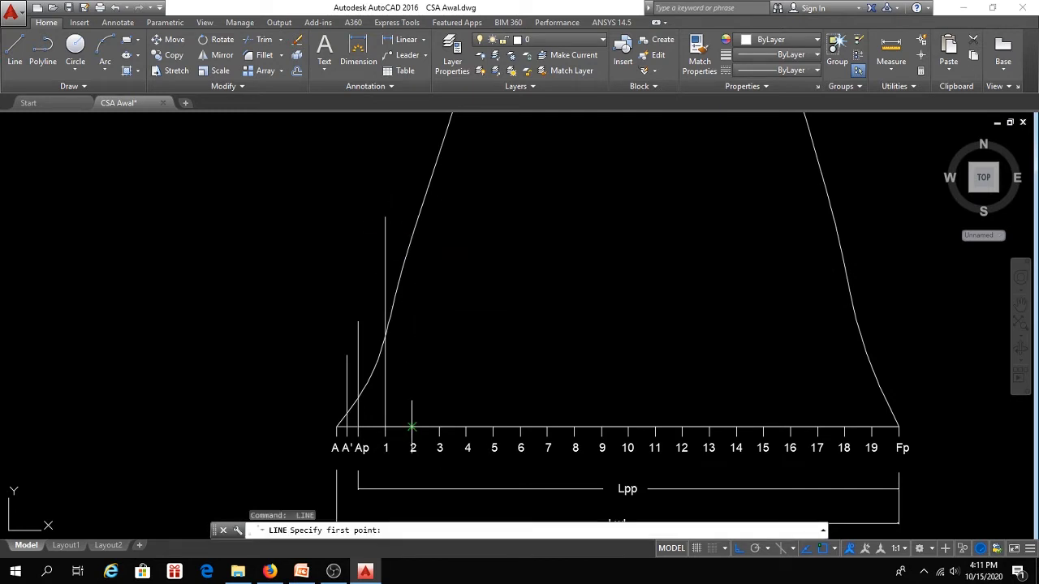
click(413, 427)
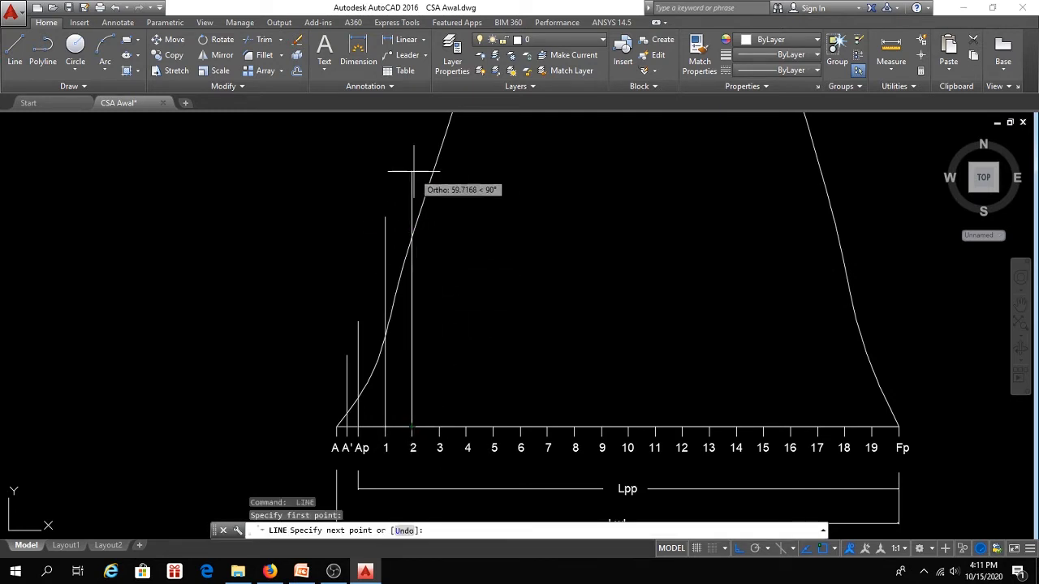
click(412, 162)
key(Return)
key(Return)
click(439, 428)
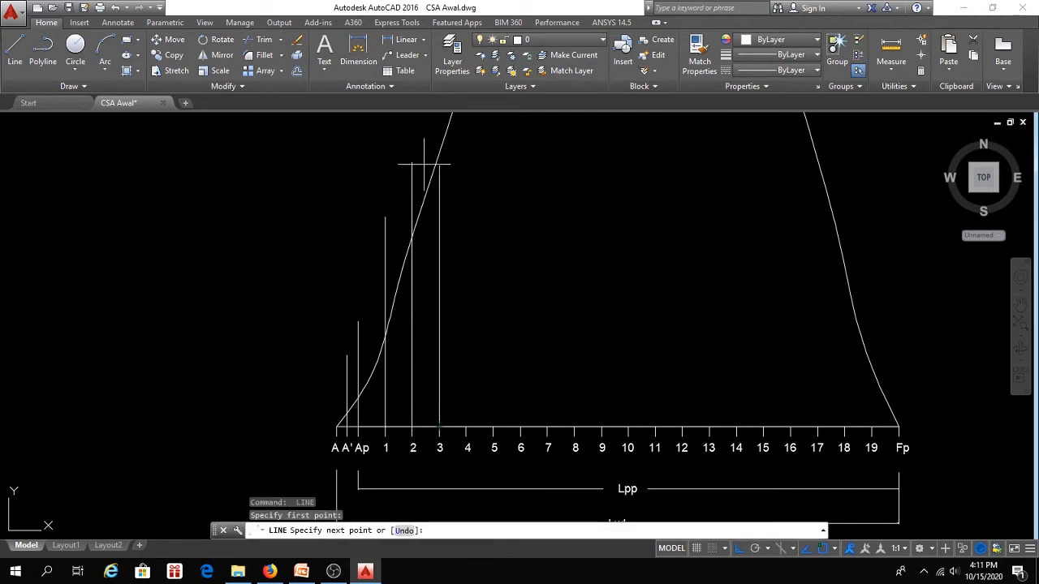
middle_drag(433, 132, 425, 210)
click(426, 176)
key(Return)
Draw vertical lines from the baseline at stations 4 and 5 up past the CSA curve.
middle_drag(498, 338, 413, 447)
key(Return)
click(415, 392)
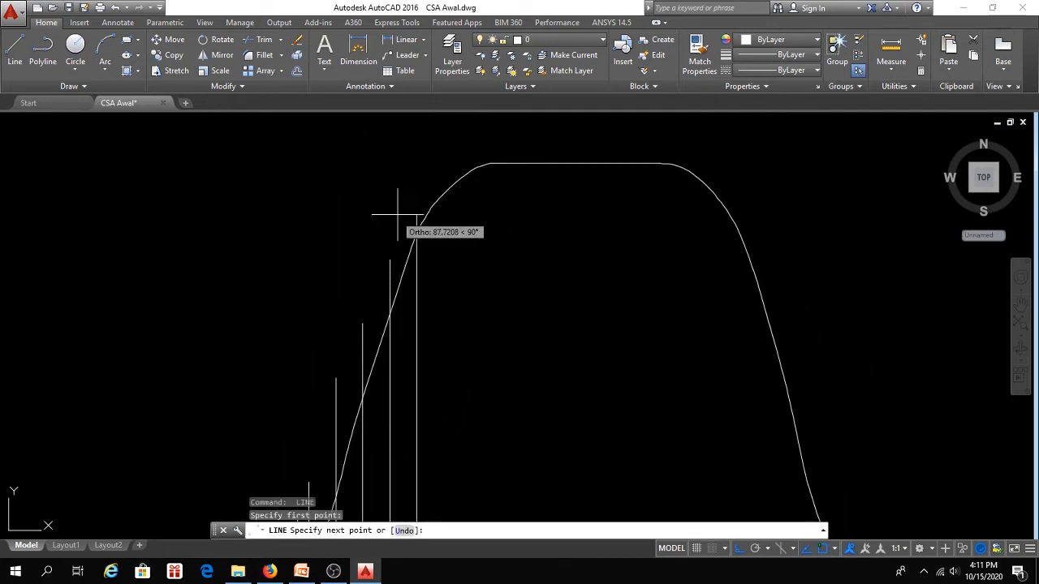
click(417, 184)
key(Return)
mouse_move(458, 323)
middle_down()
mouse_move(427, 197)
mouse_move(454, 385)
middle_up()
key(Return)
click(412, 461)
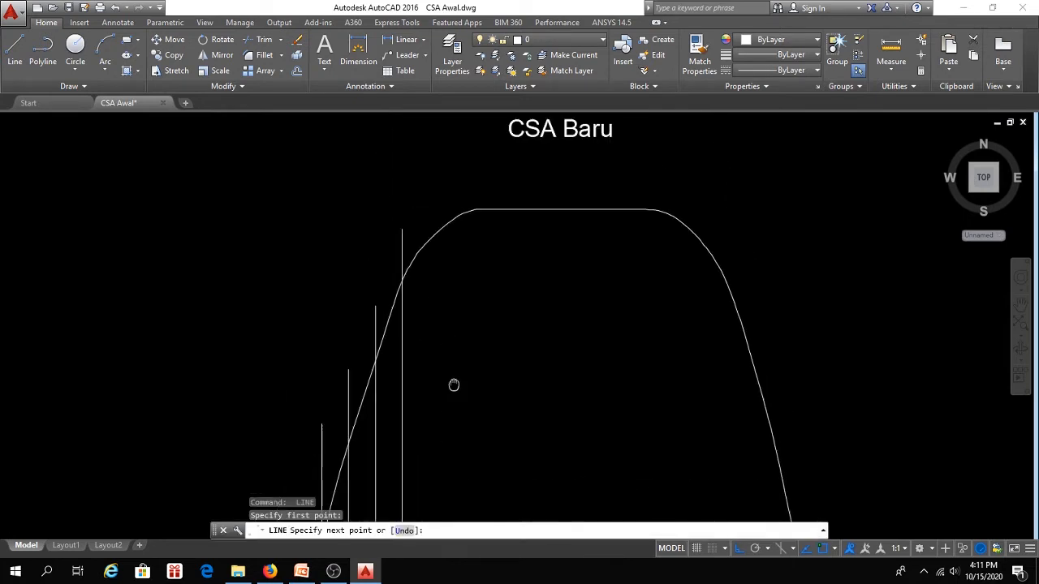
click(429, 204)
key(Return)
Draw vertical lines from the baseline at stations 6 and 7 up past the CSA curve.
middle_drag(467, 322, 459, 378)
key(Return)
click(433, 511)
click(440, 223)
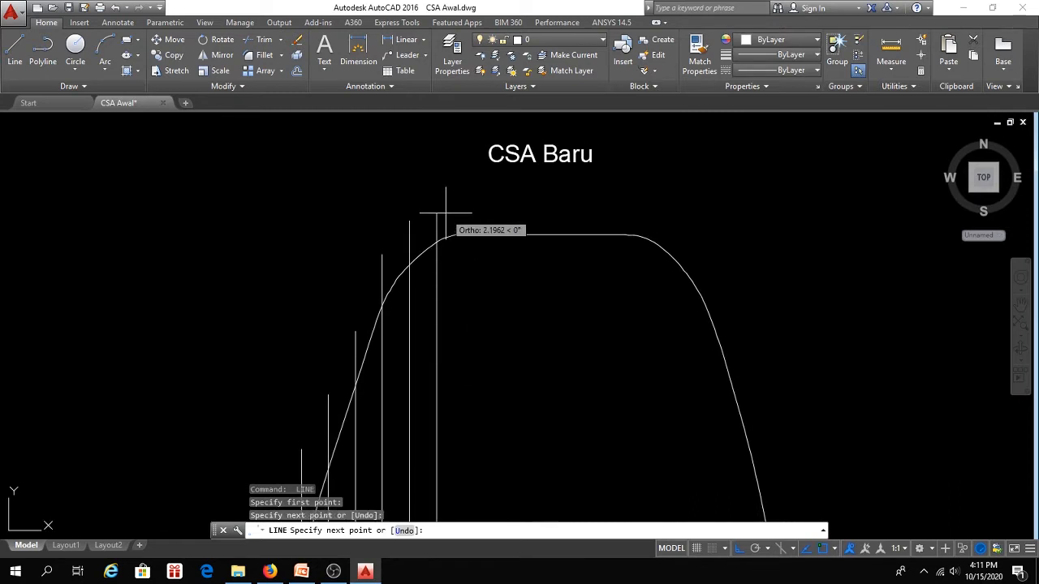
key(Return)
scroll(469, 323, down, 3)
middle_drag(469, 323, 466, 263)
key(Return)
click(465, 397)
click(466, 221)
key(Return)
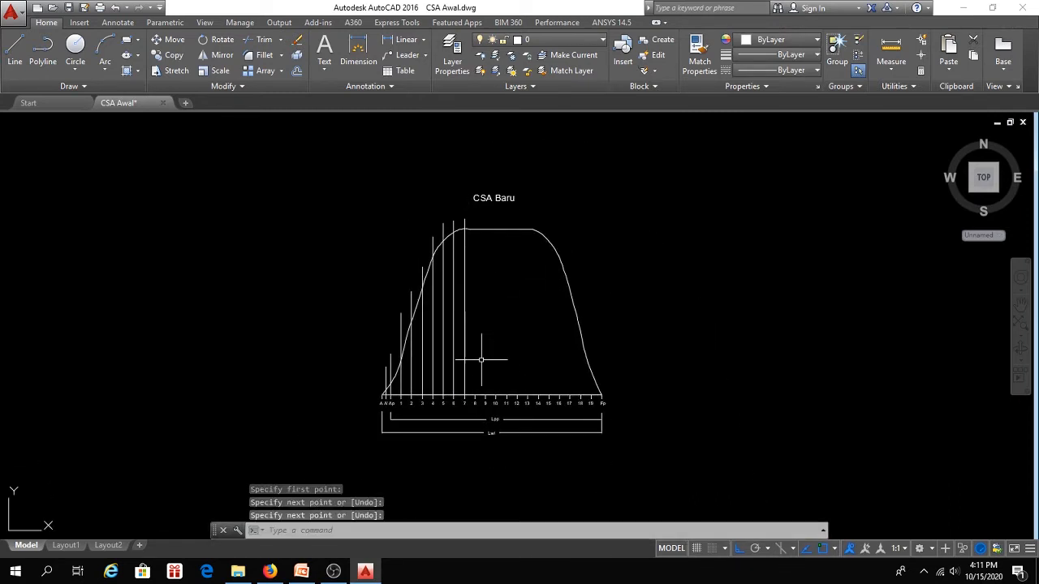
Draw vertical lines from the baseline at stations 8 and 9 up past the CSA curve.
key(Return)
click(475, 395)
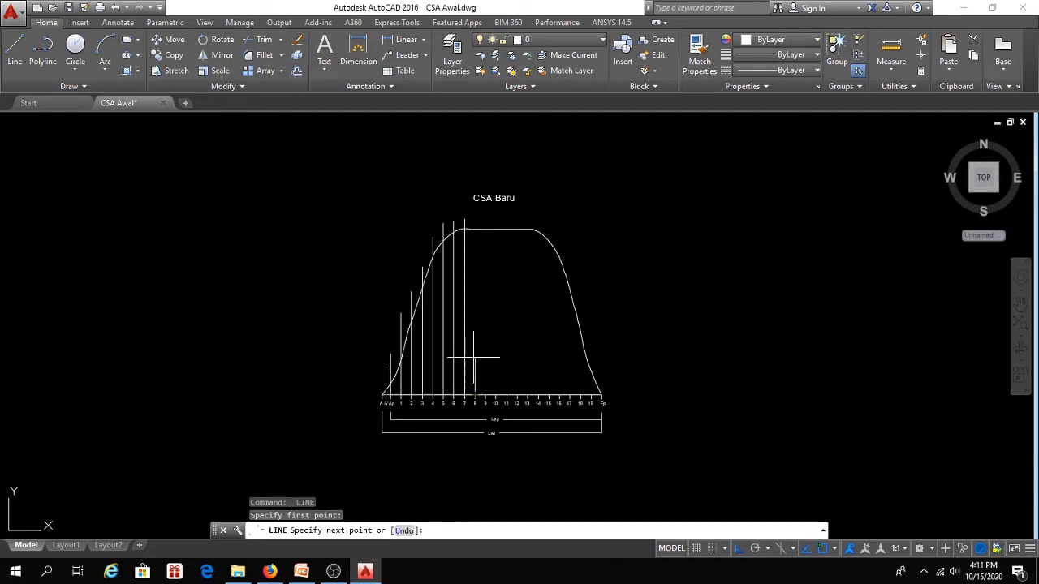
click(482, 229)
key(Return)
key(Return)
click(485, 397)
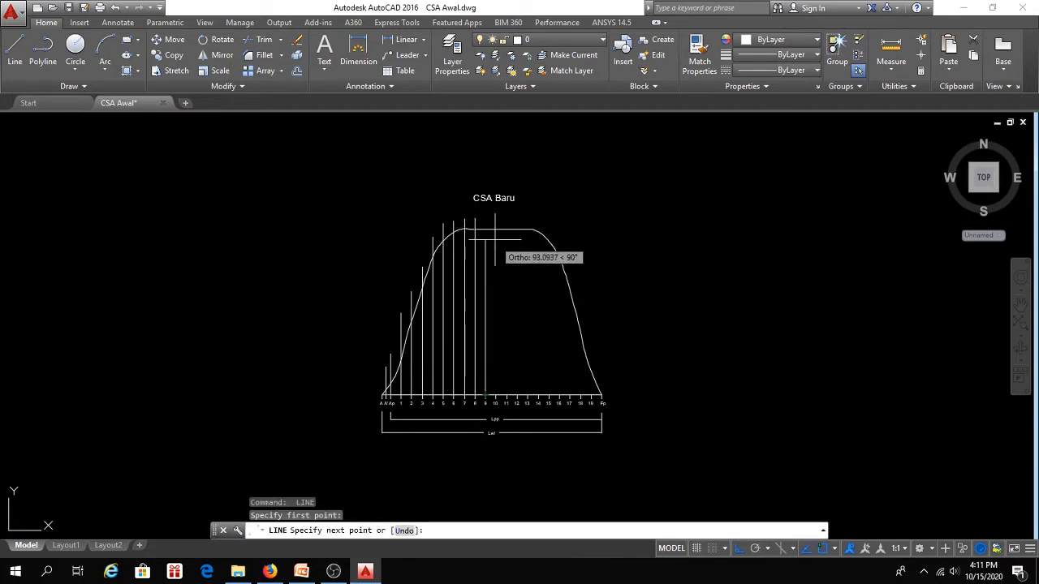
click(486, 220)
key(Return)
Draw vertical lines from the baseline at stations 10 and 11 up past the CSA curve.
key(Return)
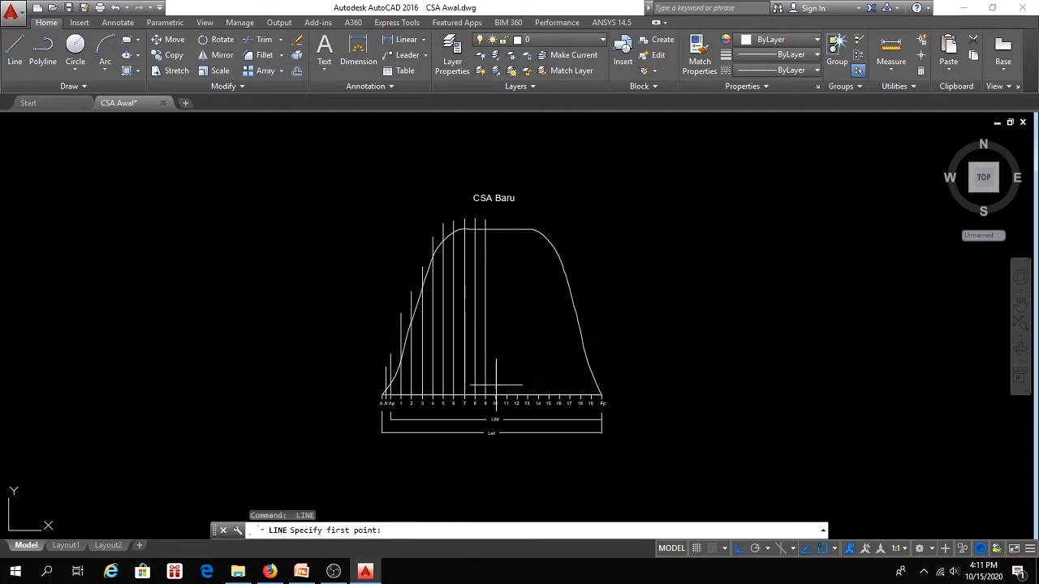
click(495, 395)
click(495, 221)
key(Return)
key(Return)
click(505, 398)
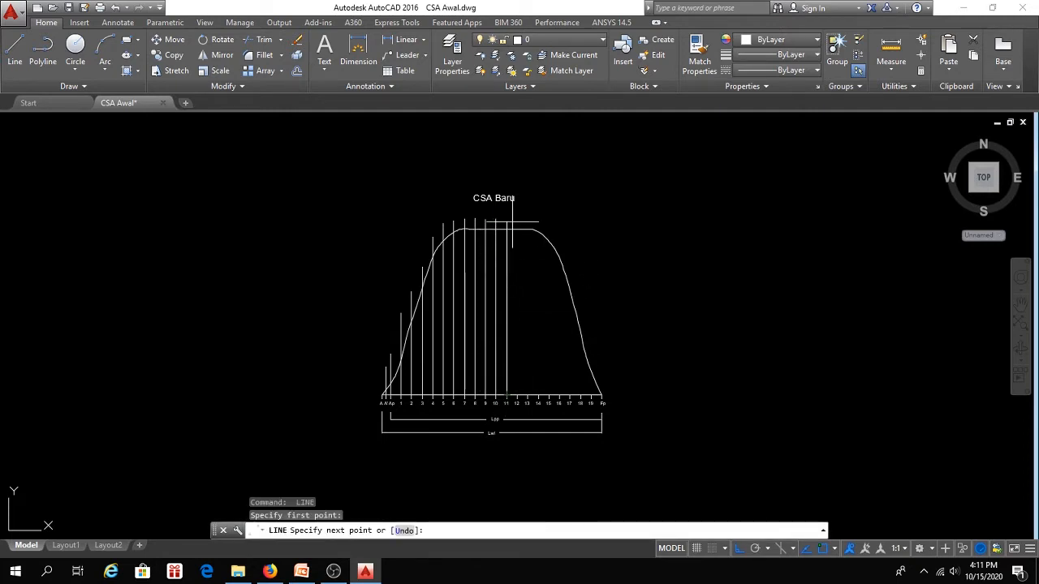
click(506, 221)
key(Return)
Draw vertical lines from the baseline at stations 12 and 13 up past the CSA curve.
key(Return)
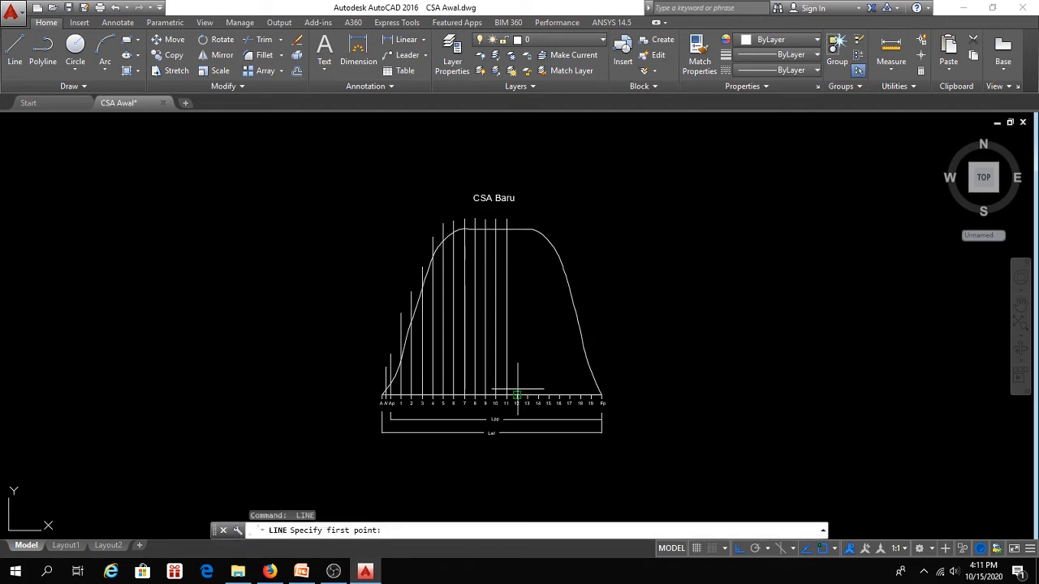
click(516, 396)
click(517, 230)
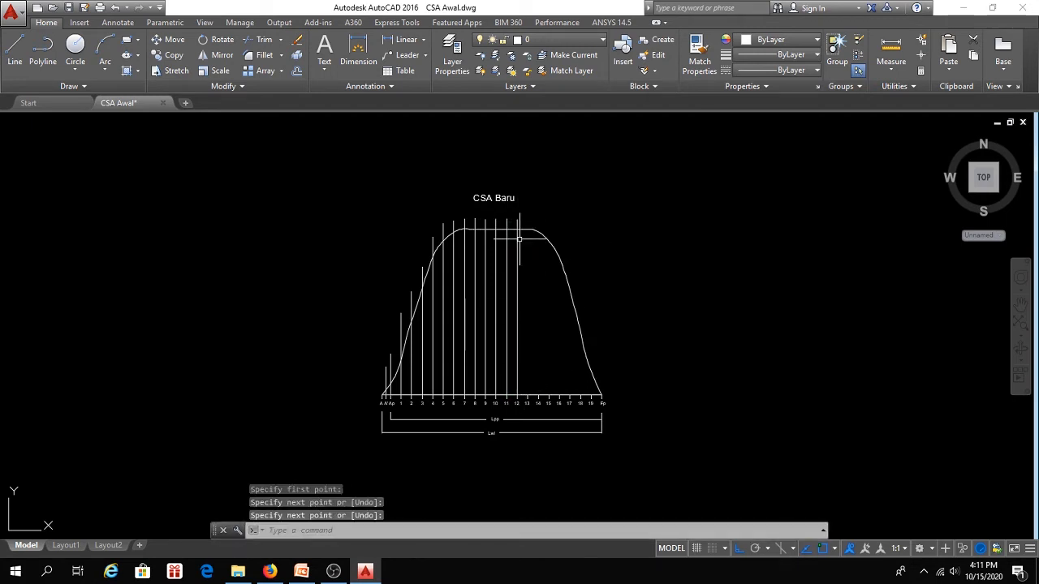
key(Return)
key(Return)
click(527, 396)
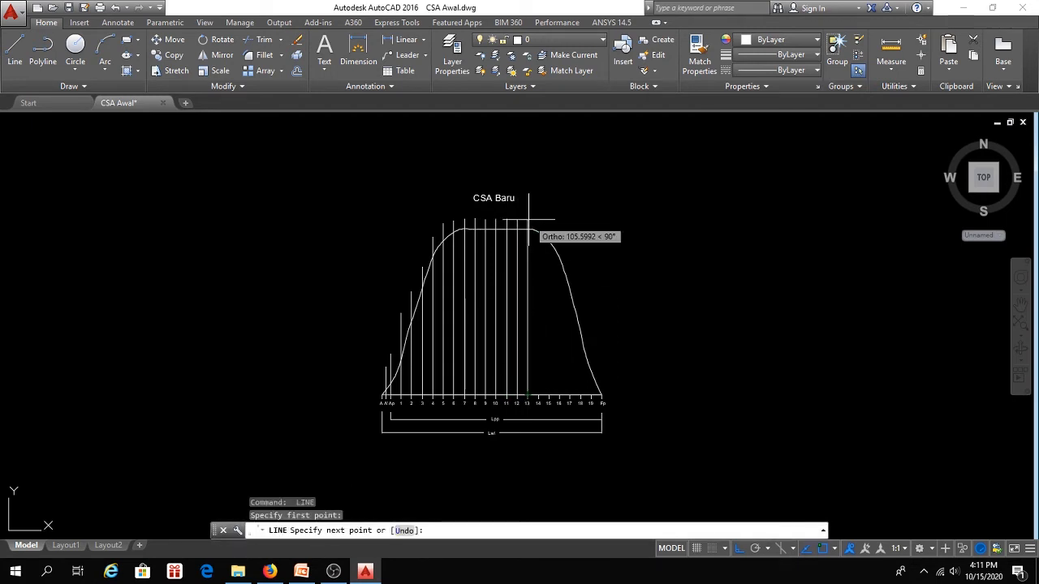
click(527, 231)
key(Return)
Draw vertical lines from the baseline at stations 14 and 15 up past the CSA curve.
key(Return)
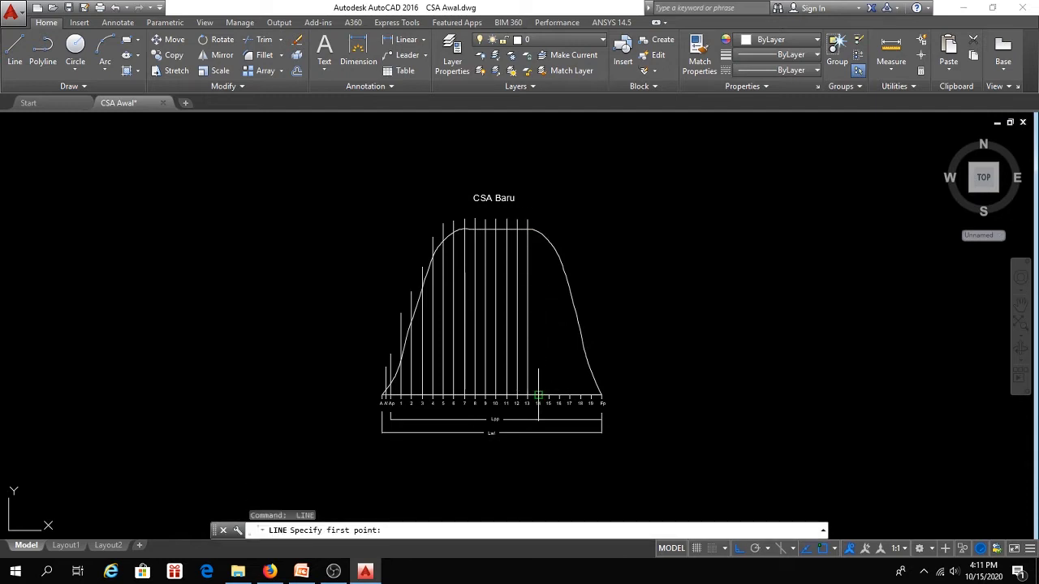
click(538, 396)
click(538, 213)
key(Return)
key(Return)
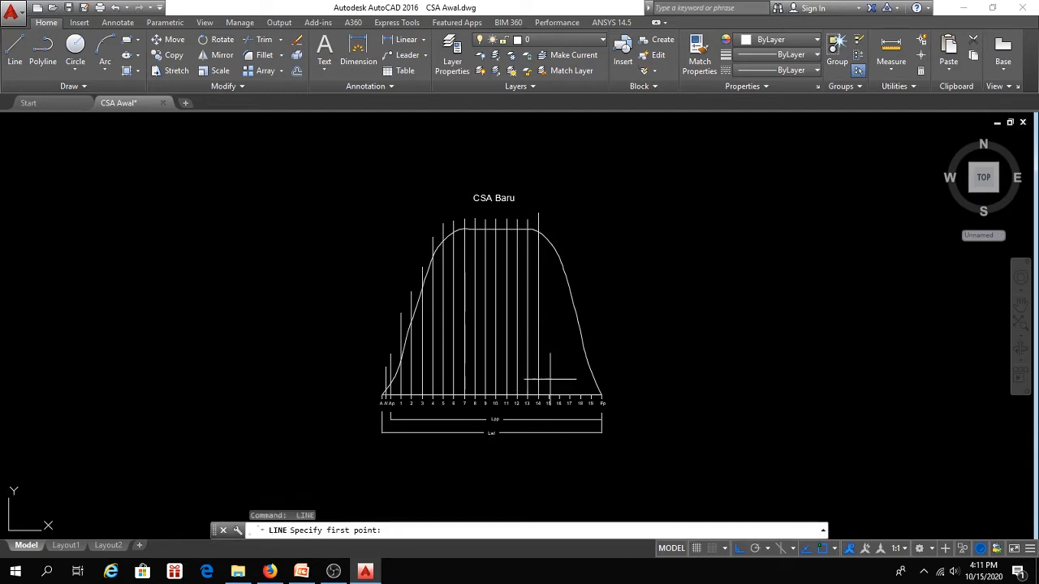
click(549, 396)
click(548, 227)
key(Return)
Draw vertical lines from the baseline at stations 16 and 17 up past the CSA curve.
key(Return)
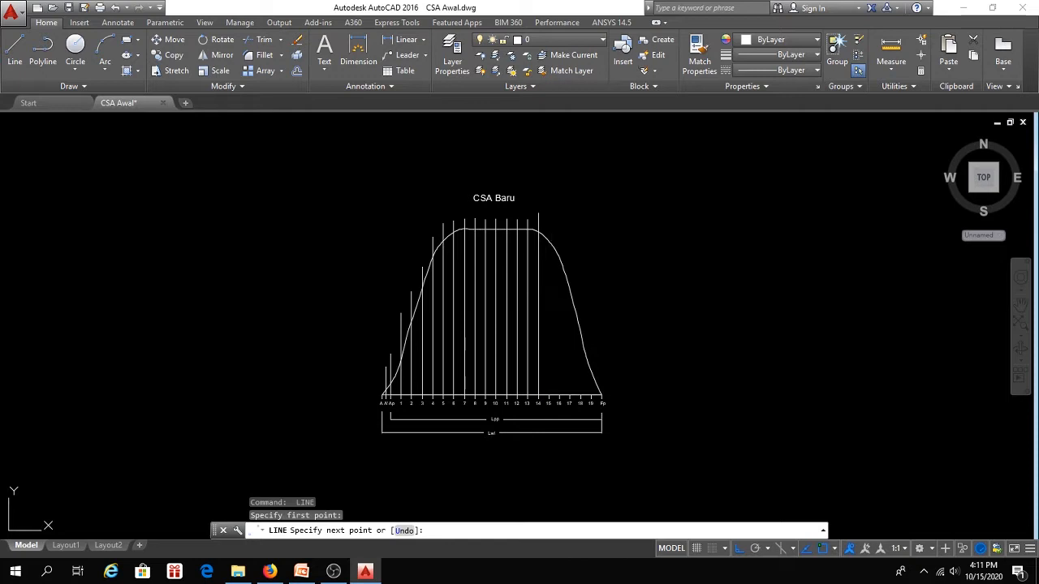
click(559, 396)
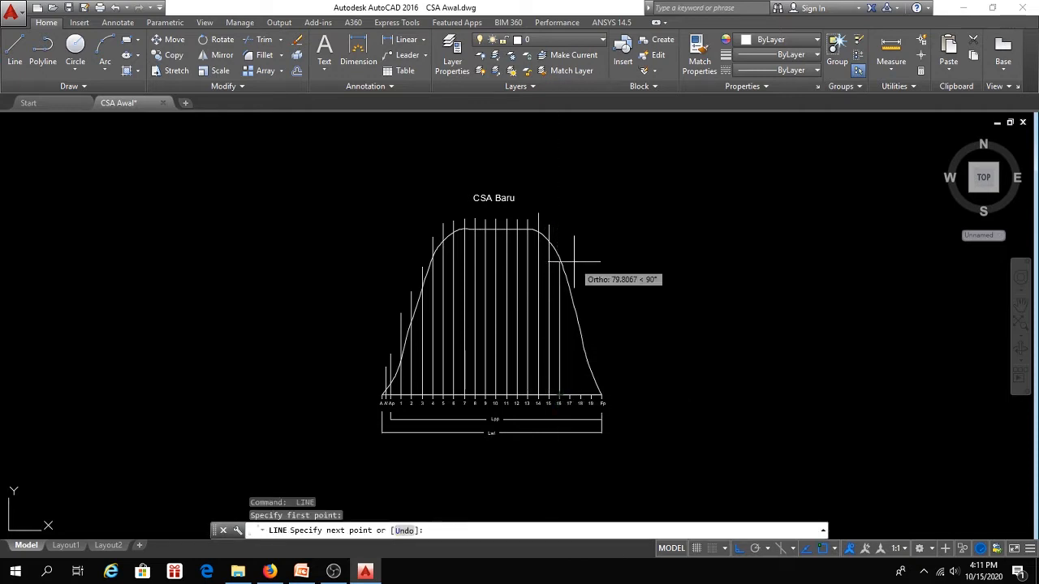
click(559, 232)
key(Return)
key(Return)
click(569, 395)
click(585, 246)
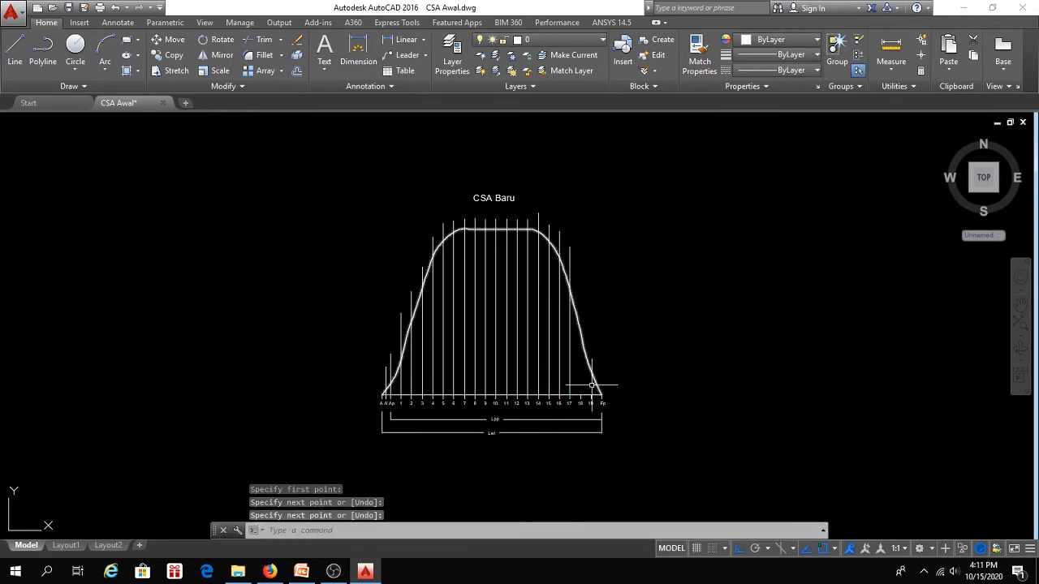
key(Return)
Draw vertical lines from the baseline at stations 18 and 19 up past the CSA curve.
key(Return)
click(579, 396)
click(592, 276)
key(Return)
key(Return)
click(591, 396)
click(593, 326)
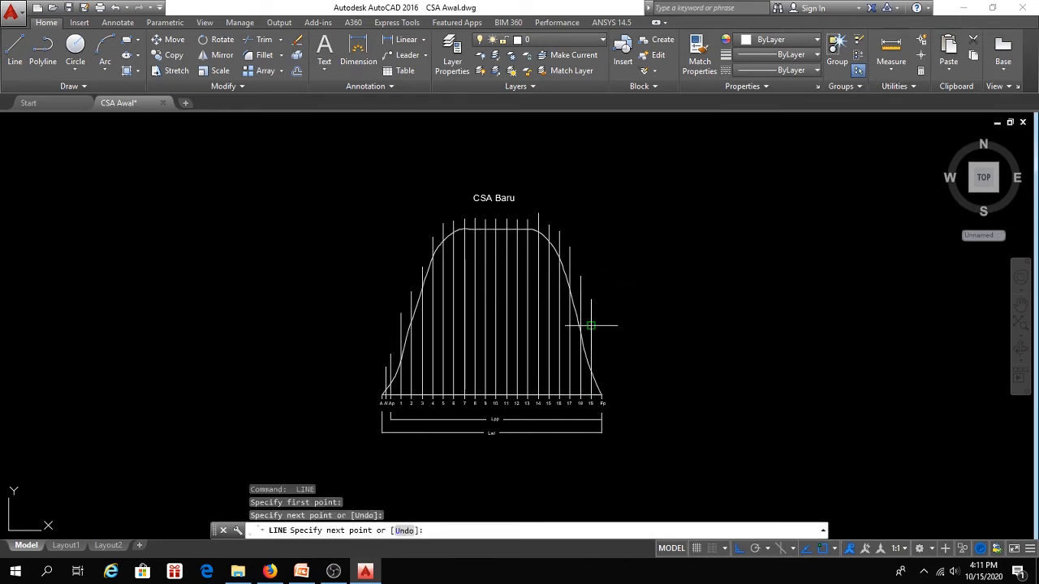
key(Return)
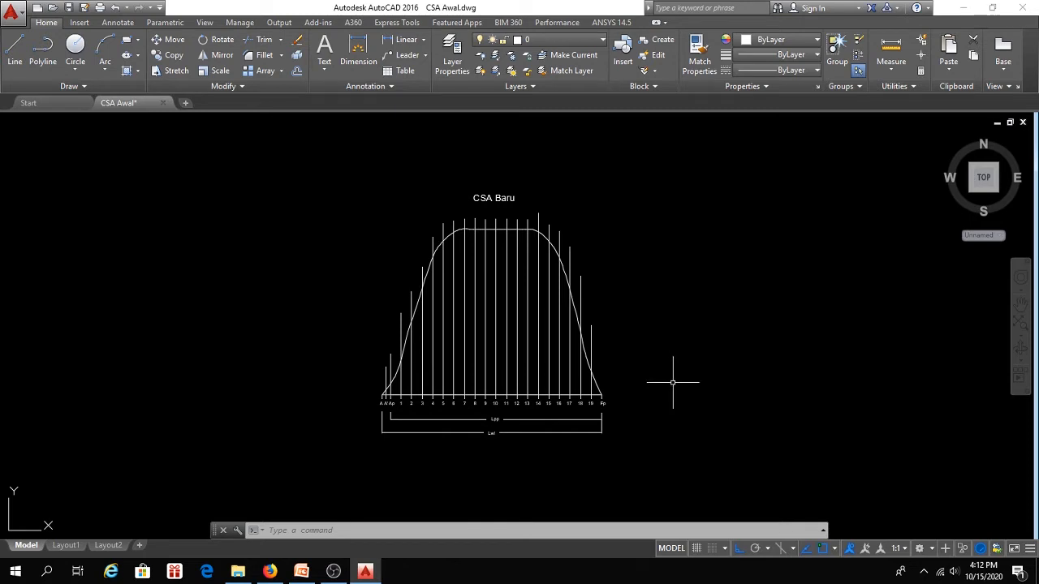
Trim the parts of the vertical lines at stations 19 down to 5 that extend above the CSA curve.
text(tr)
key(Return)
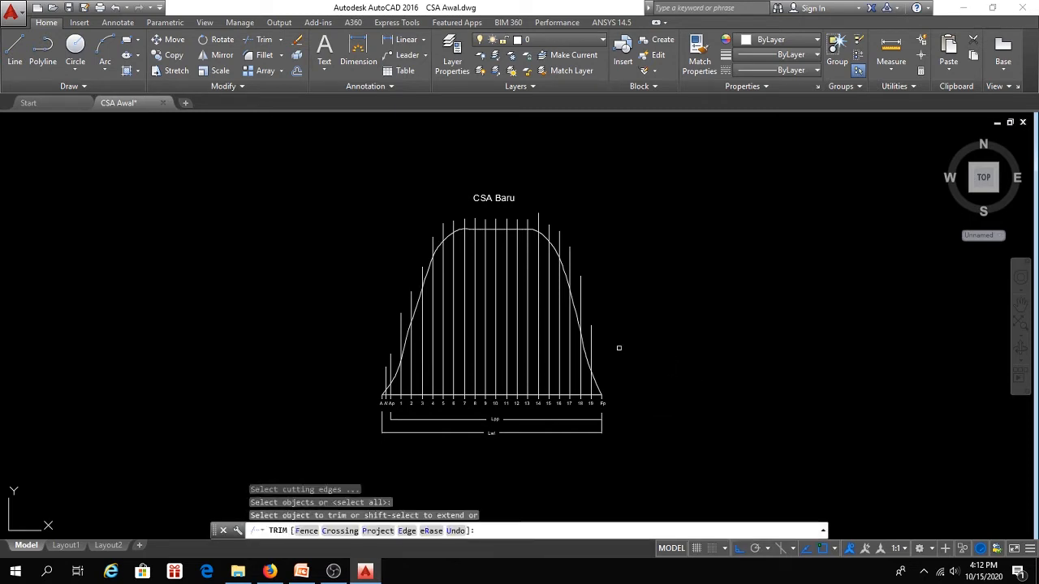
click(592, 333)
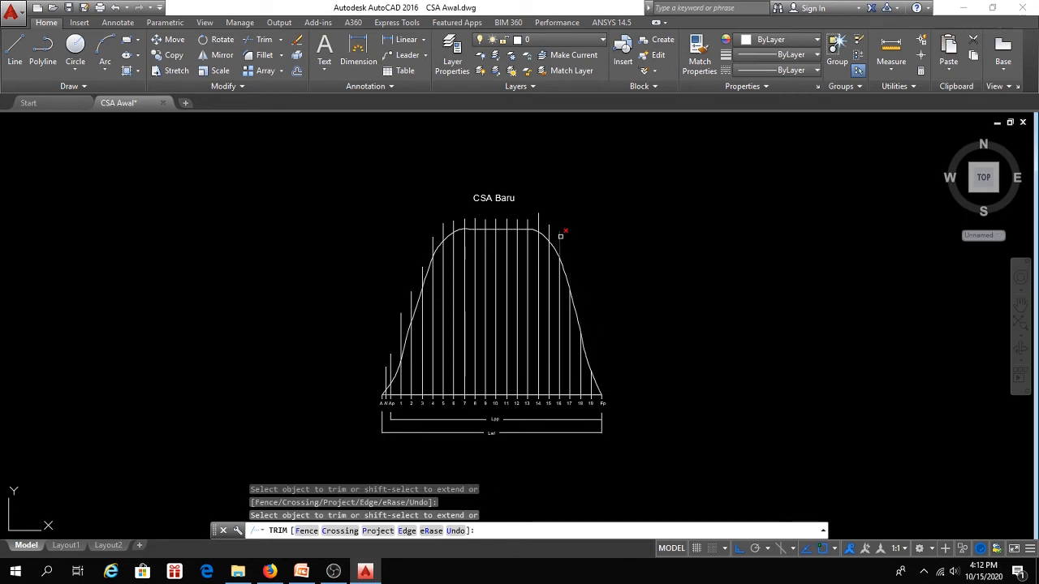
click(543, 216)
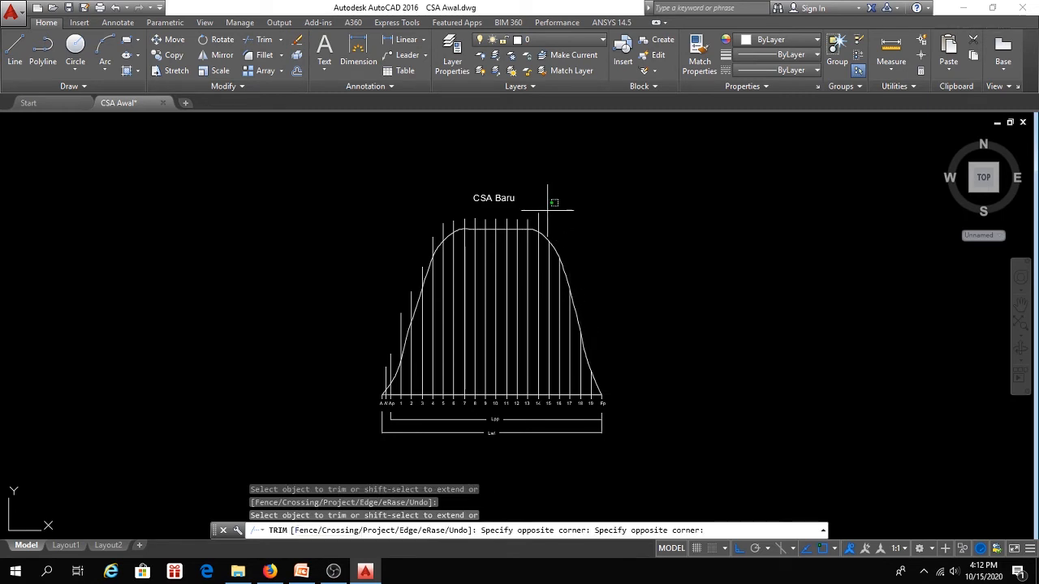
click(443, 220)
Trim the parts of the vertical lines at stations 4 to 1, Ap and A' that extend above the CSA curve.
click(431, 237)
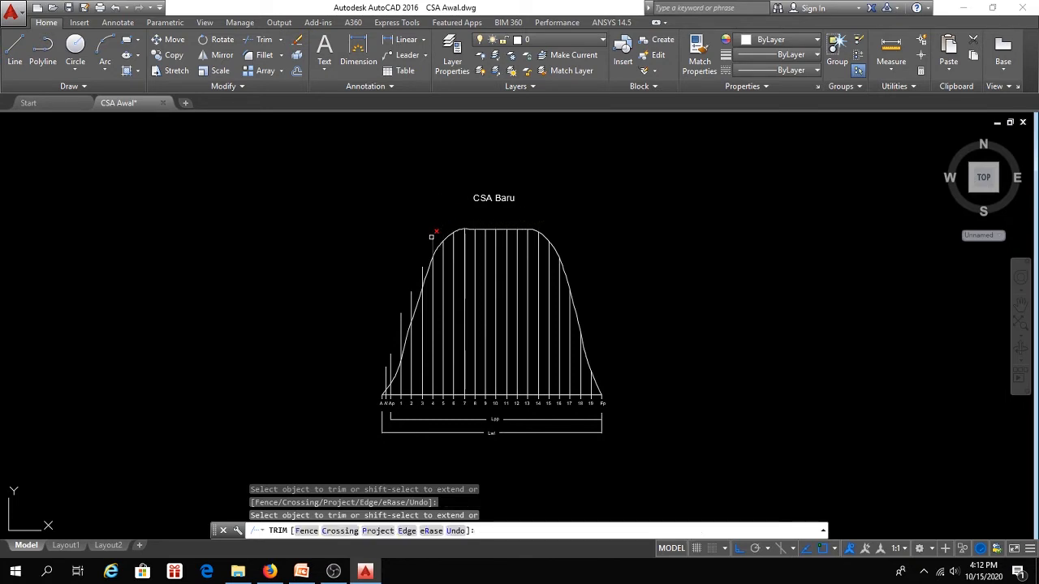
click(422, 264)
click(419, 265)
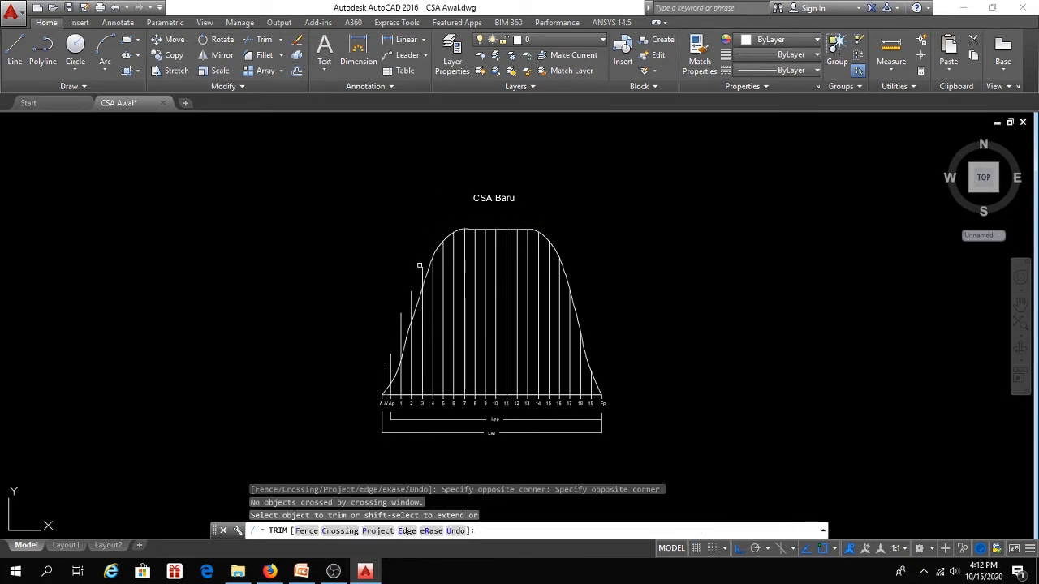
click(423, 271)
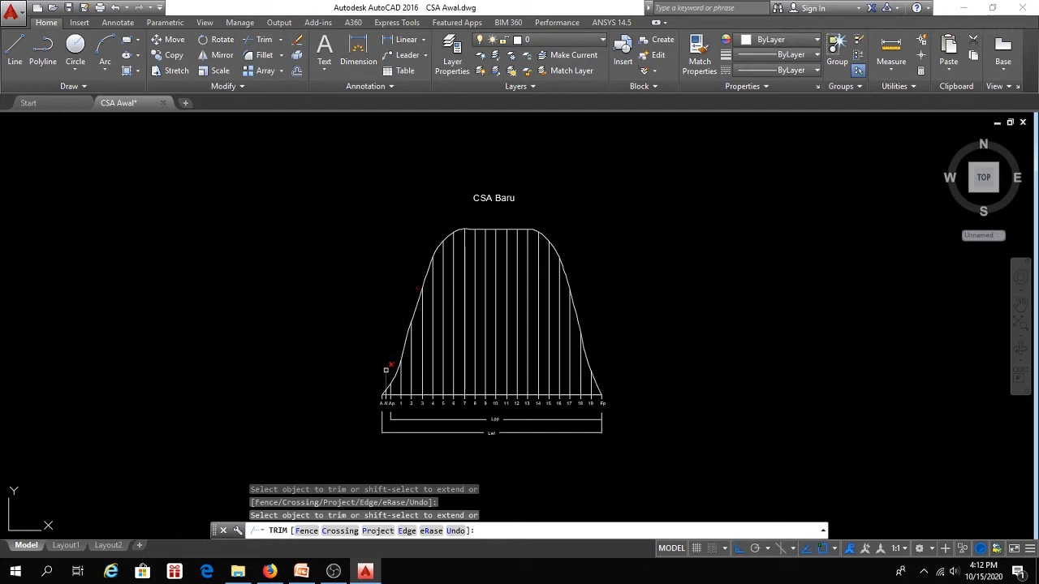
key(Return)
Add a vertical linear dimension for the ordinate at station A', from the baseline to the curve, placed outside the diagram's aft end.
middle_drag(441, 375, 436, 355)
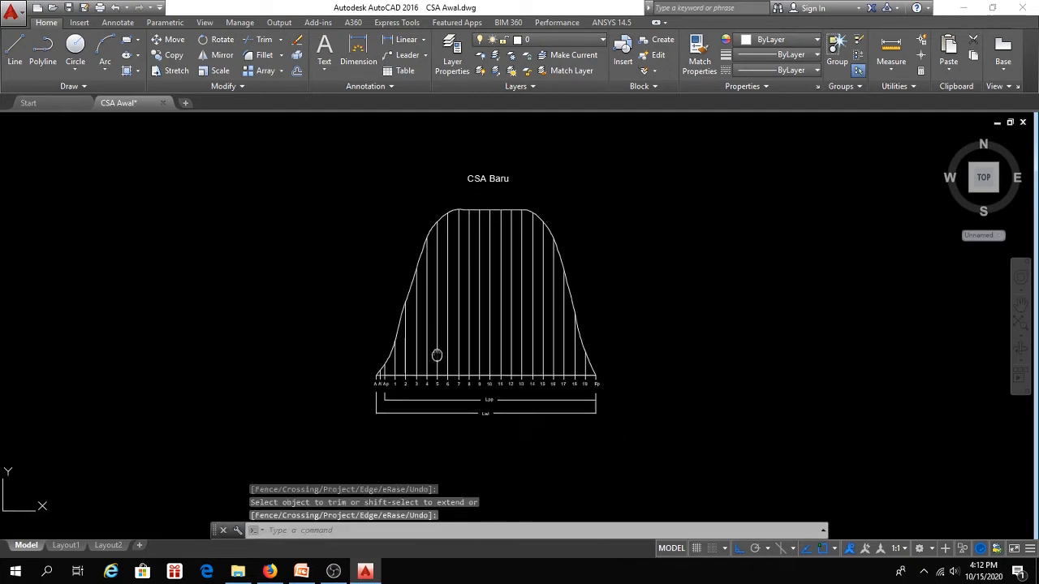
scroll(423, 365, up, 2)
middle_drag(424, 359, 452, 391)
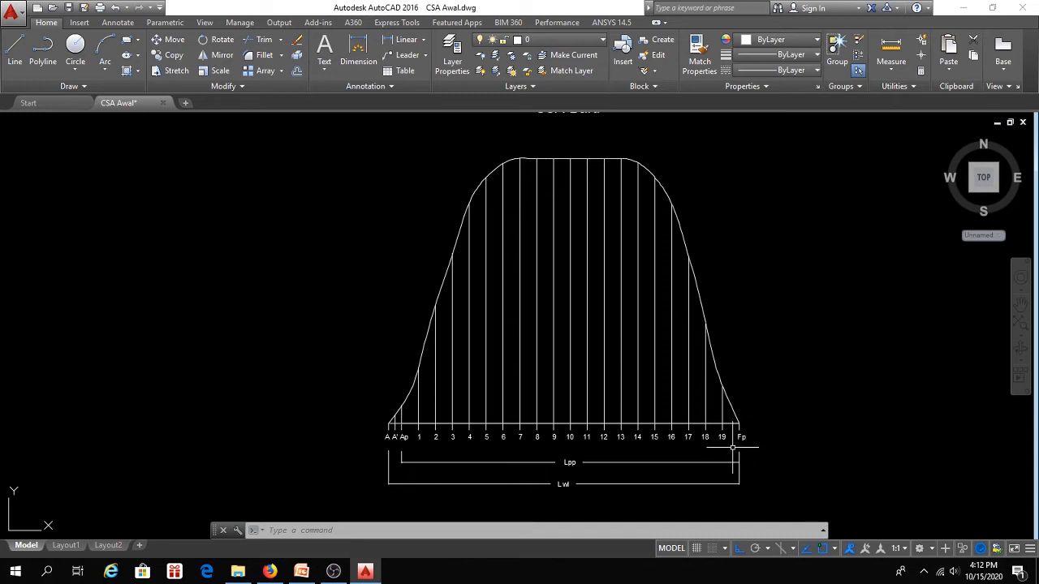
click(405, 39)
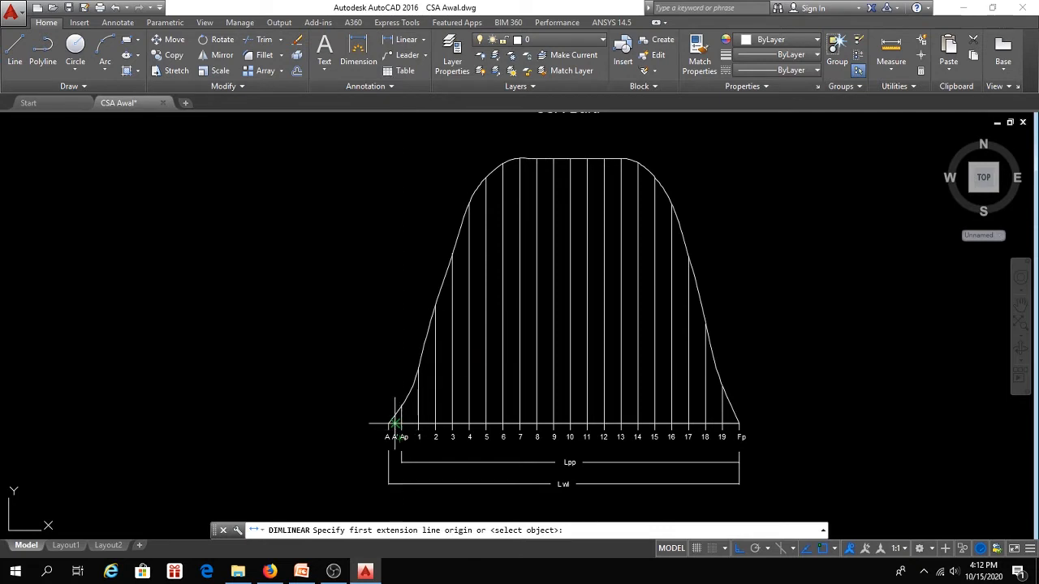
scroll(398, 432, up, 2)
click(393, 420)
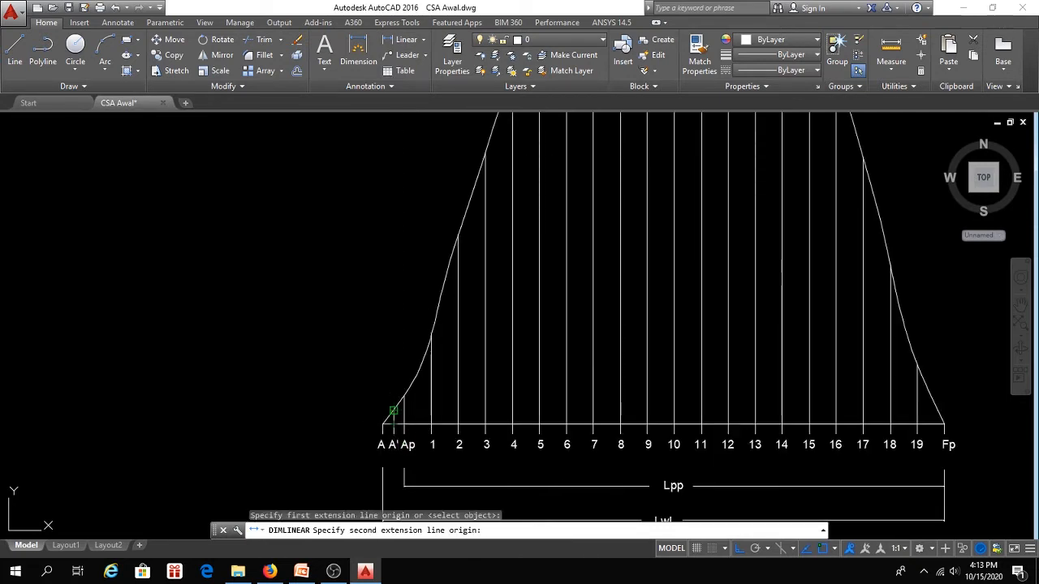
click(394, 410)
click(340, 417)
Dimension the ordinate heights at stations Ap and 1 from the baseline to the curve, each placed farther out than the previous dimension.
key(Return)
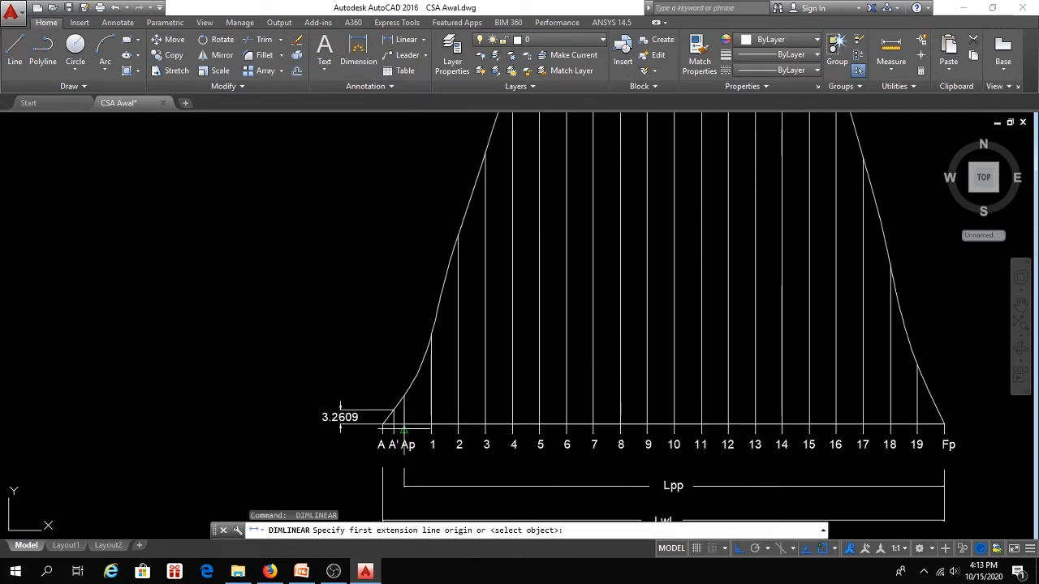
click(404, 425)
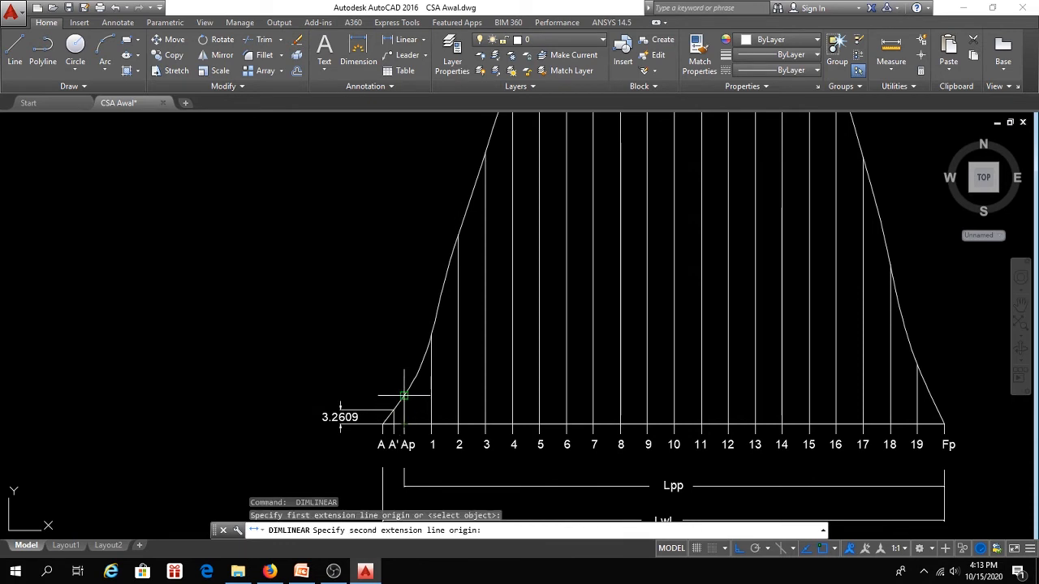
click(403, 396)
click(290, 397)
key(Return)
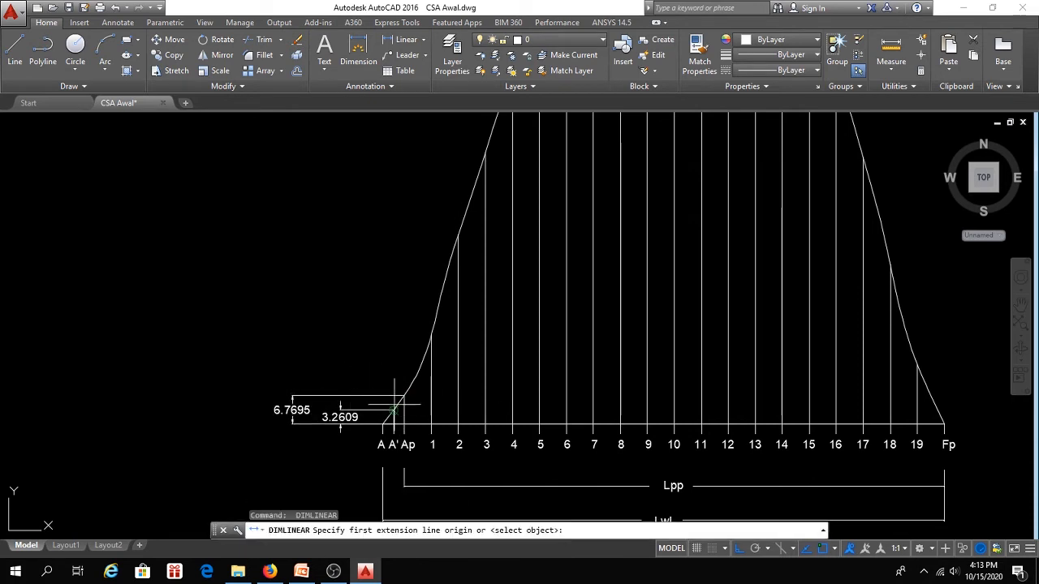
click(430, 425)
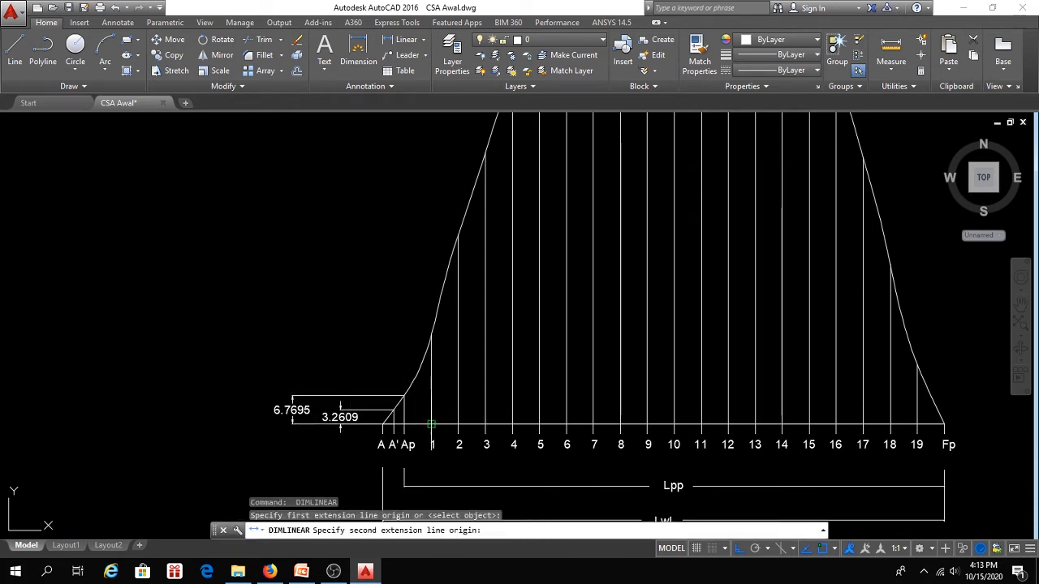
click(431, 333)
click(264, 343)
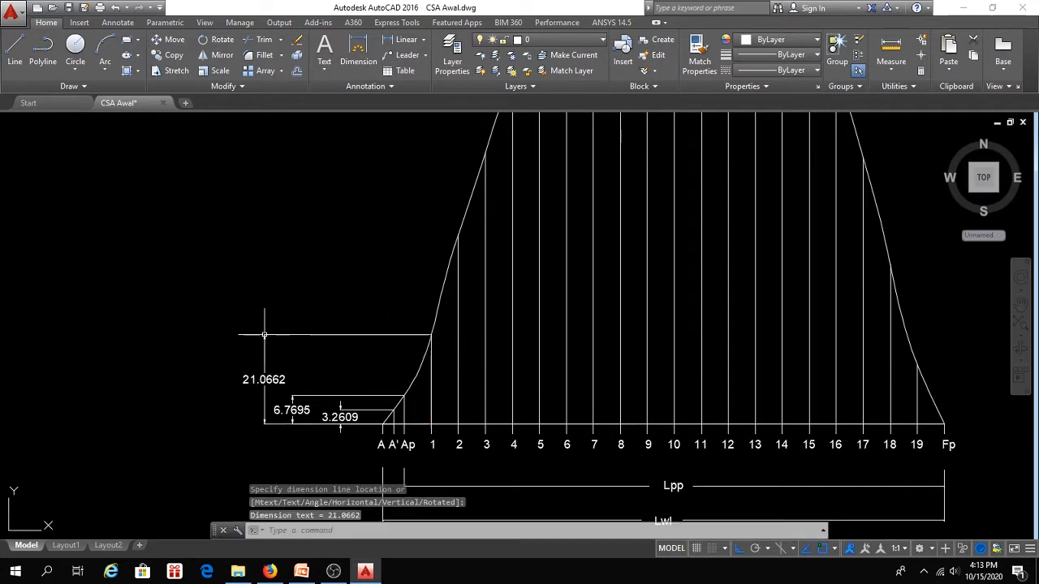
Dimension the ordinate heights at stations 2 and 3 from the baseline to the curve, placed outside the existing dimensions.
key(Return)
click(458, 423)
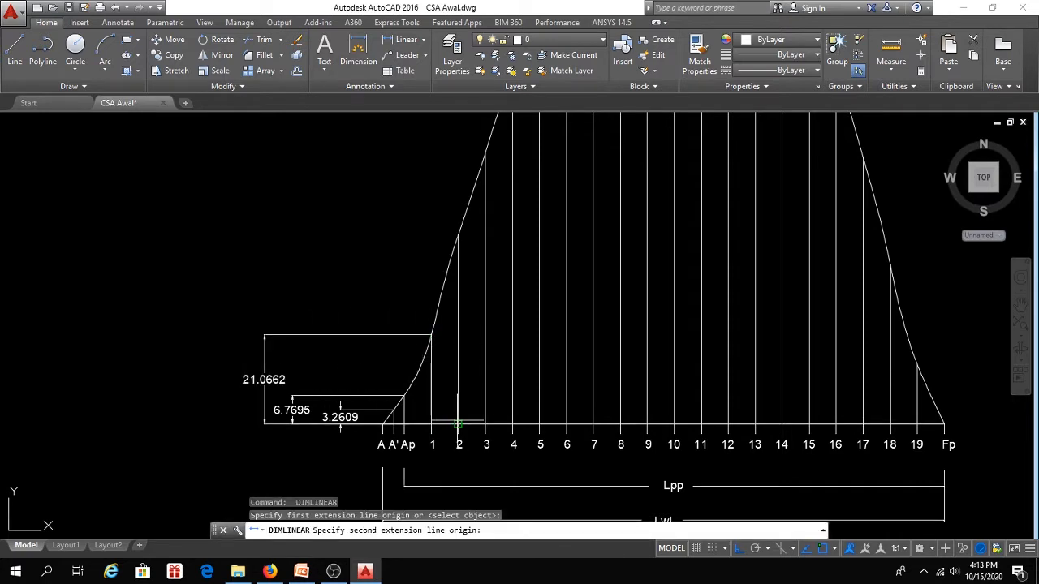
click(459, 234)
click(225, 235)
key(Return)
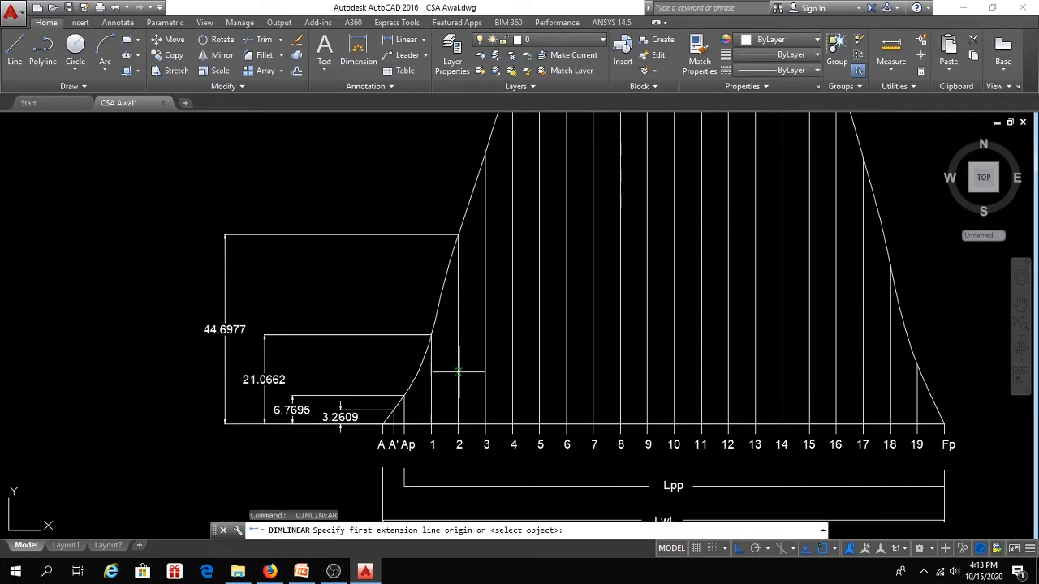
click(486, 423)
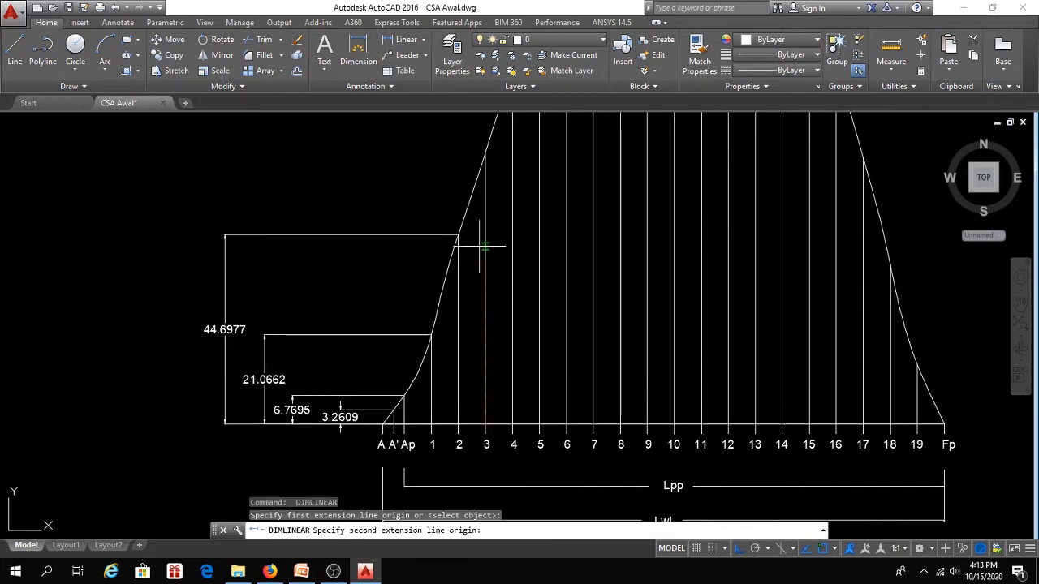
click(485, 152)
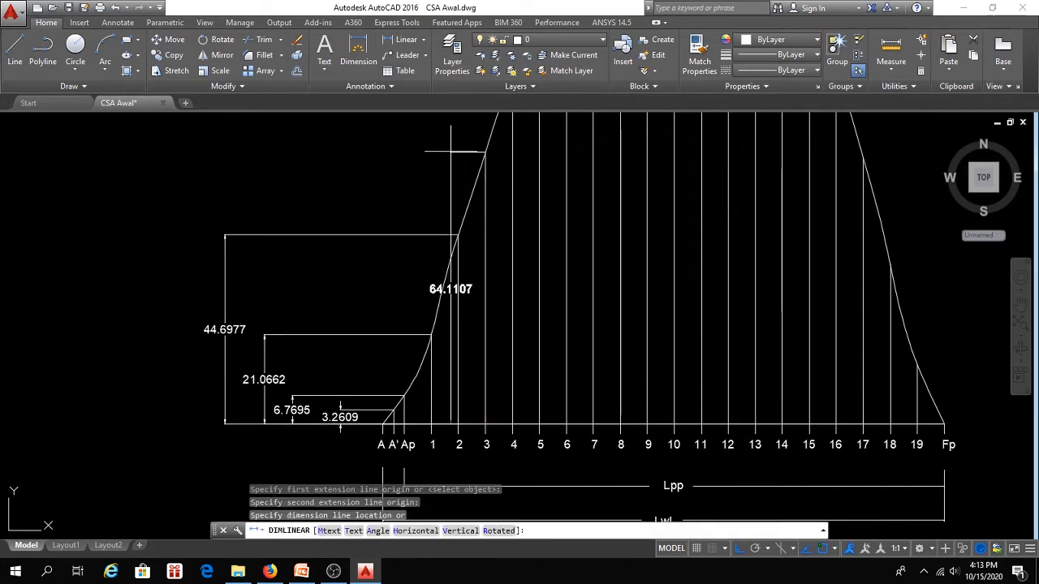
click(167, 157)
Dimension the ordinate height at station 4 from the baseline to the curve, placed outside the station 3 dimension.
key(Return)
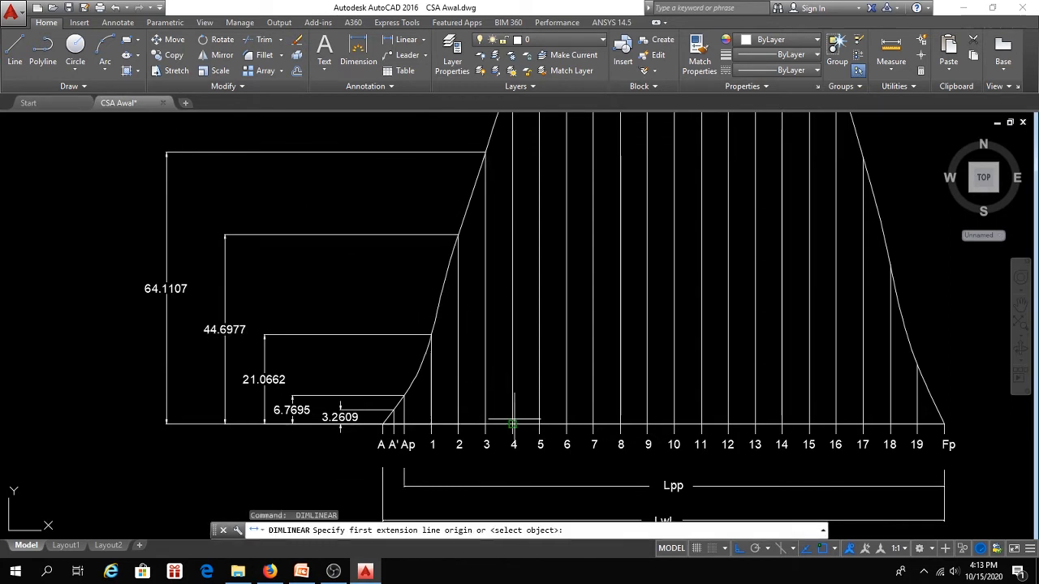
click(512, 423)
scroll(503, 402, down, 3)
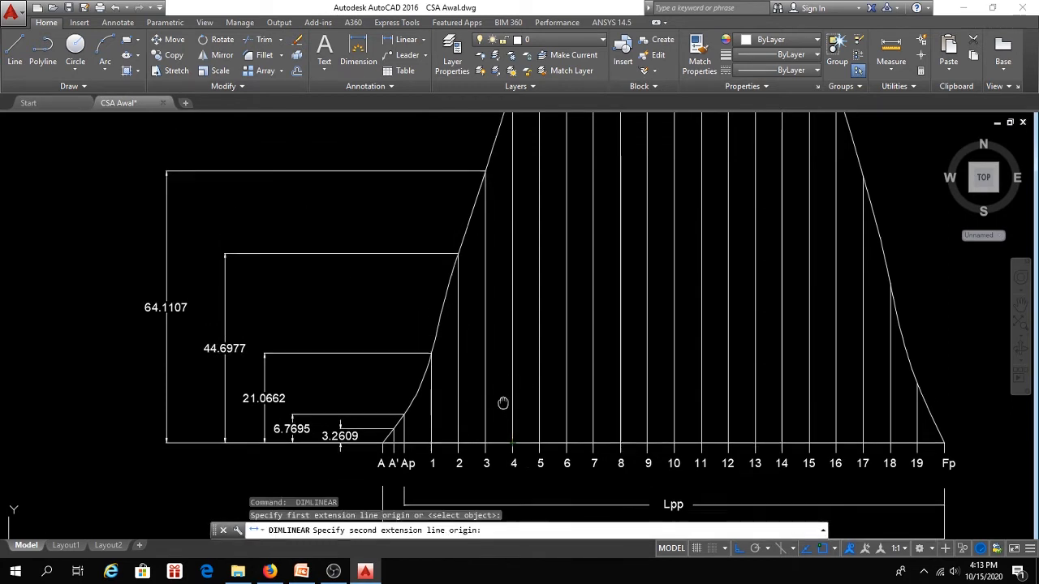
click(510, 214)
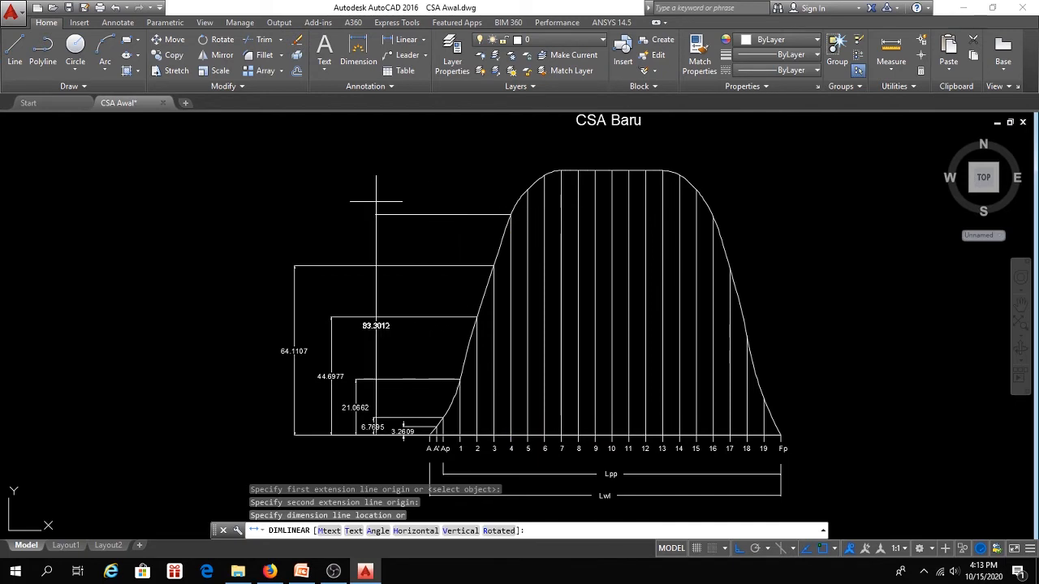
click(253, 189)
key(Return)
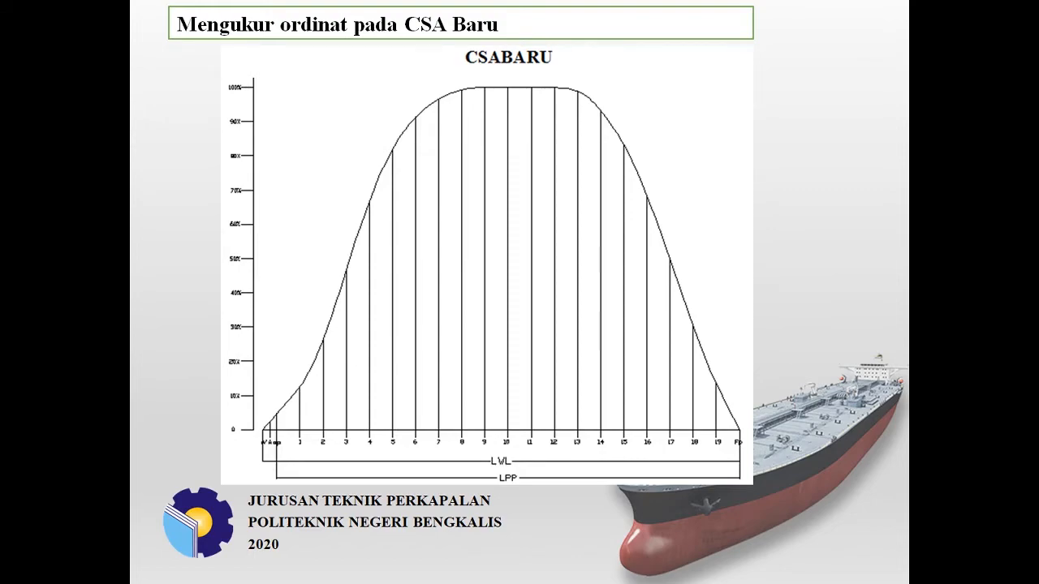
key(Right)
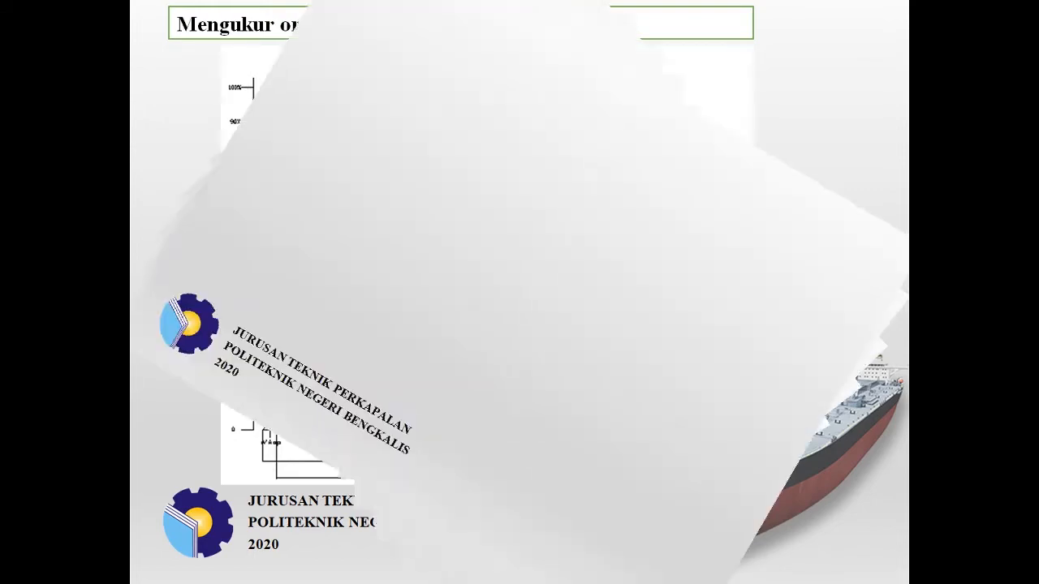
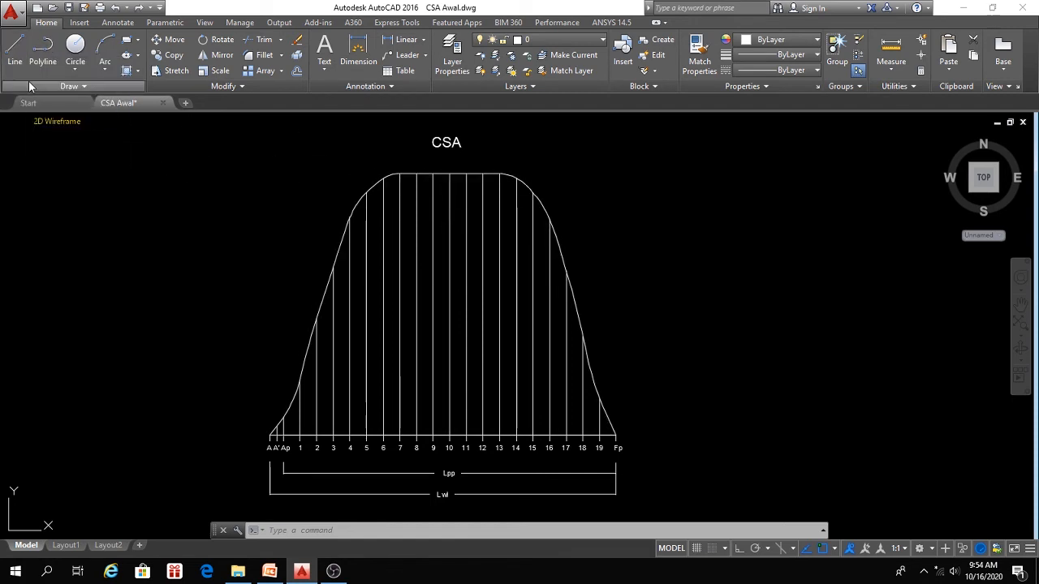
Draw a vertical line 58.29 units long straight down from the curve's flat top, between stations 9 and 10, with Ortho on.
click(14, 50)
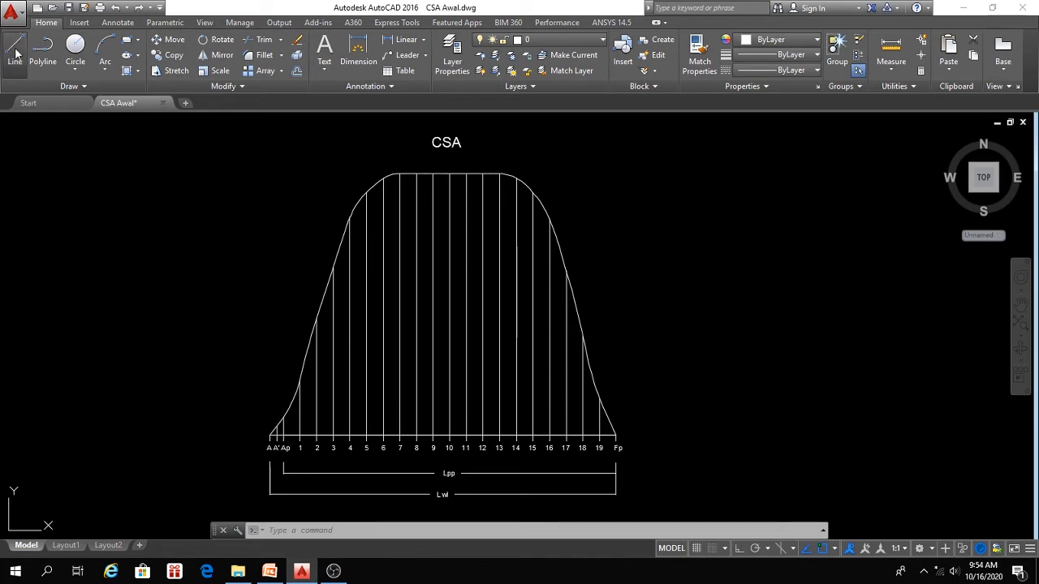
scroll(432, 174, up, 2)
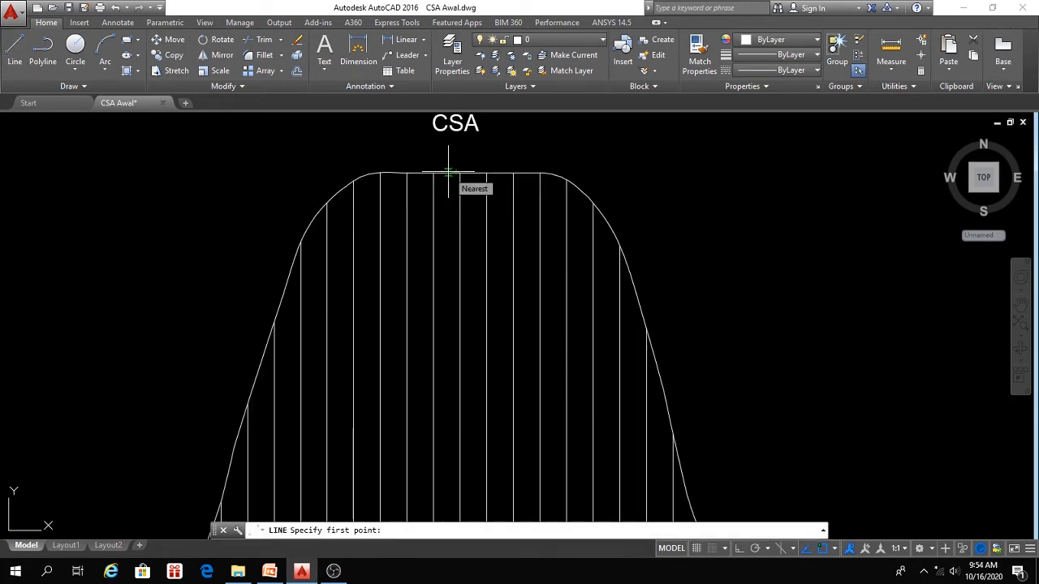
click(447, 173)
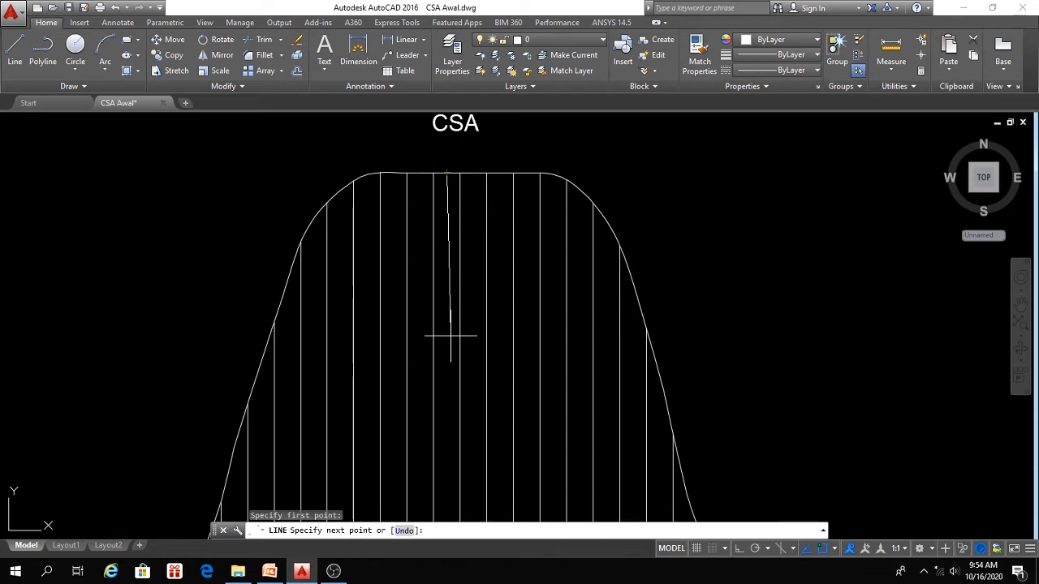
key(F8)
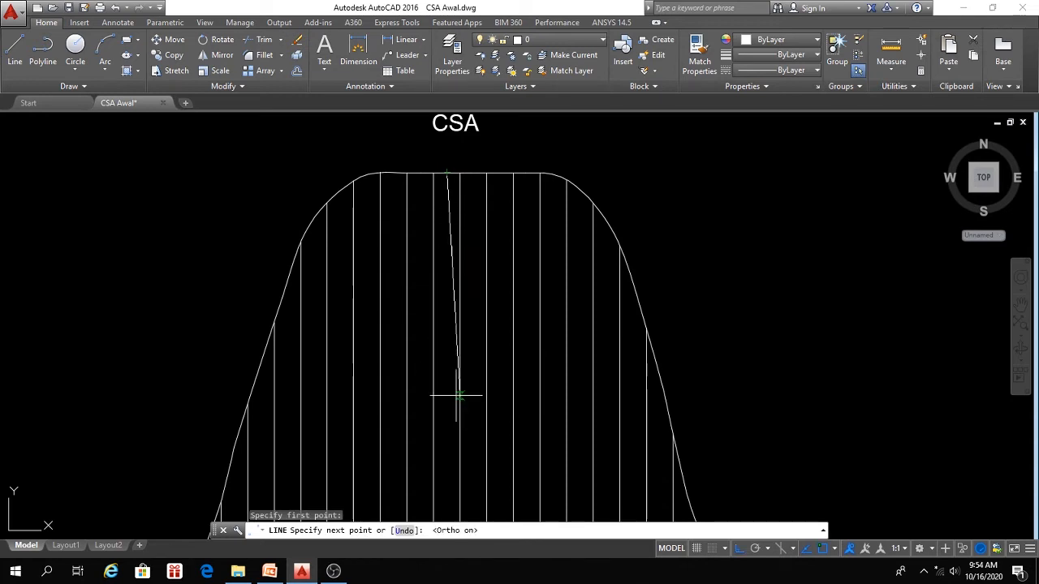
text(58.)
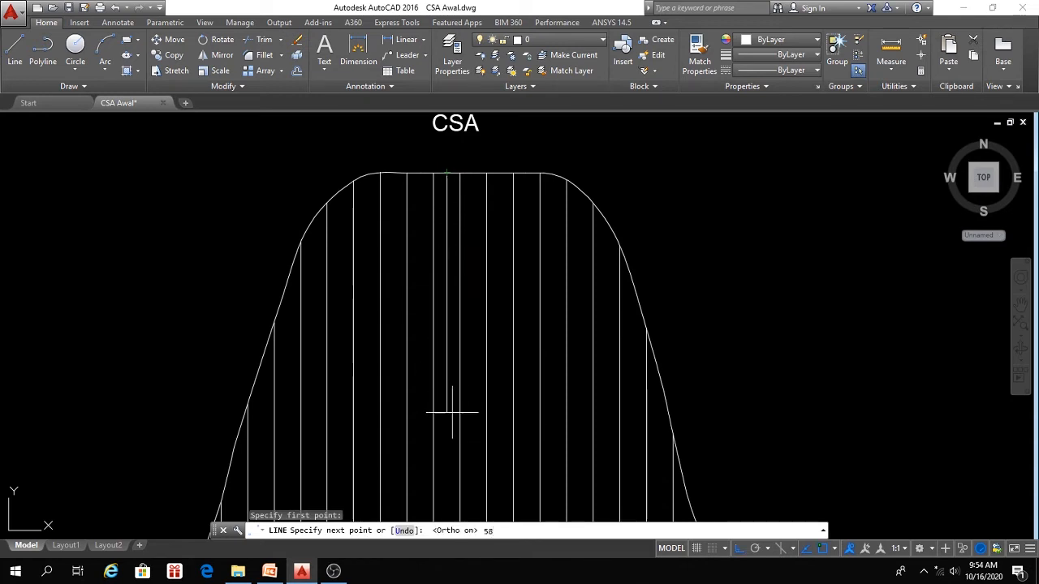
key(Return)
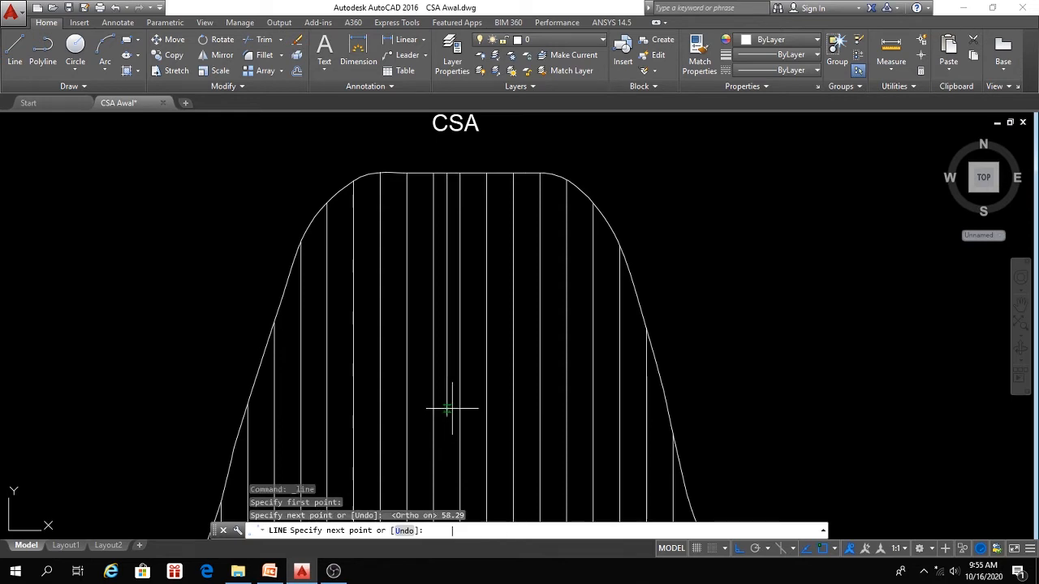
key(Return)
scroll(457, 413, down, 2)
middle_drag(457, 414, 459, 325)
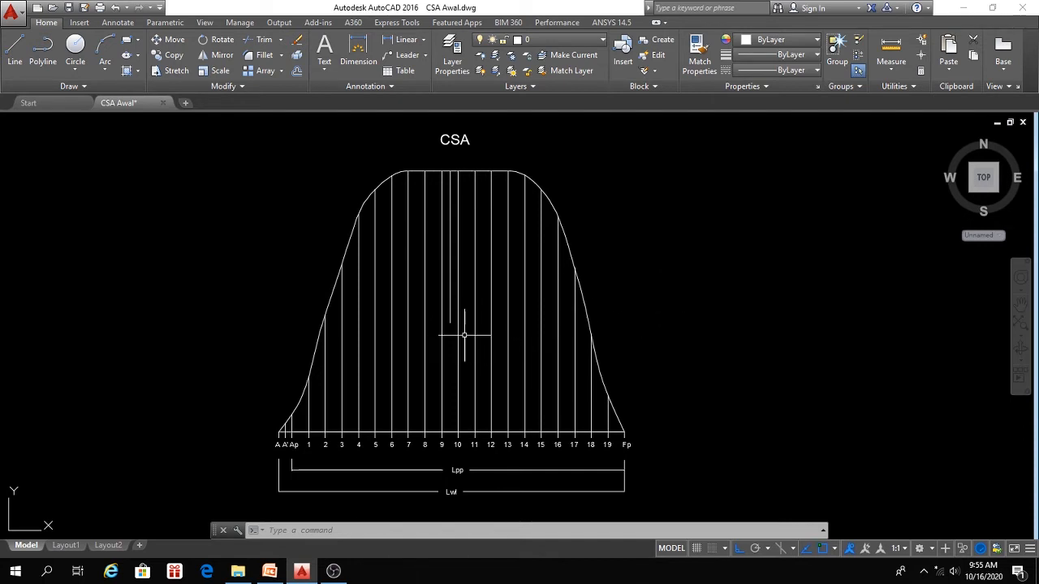
Draw a horizontal line 2.5 units long toward station 10 from the lower end of the 58.29-unit vertical line.
scroll(461, 332, up, 2)
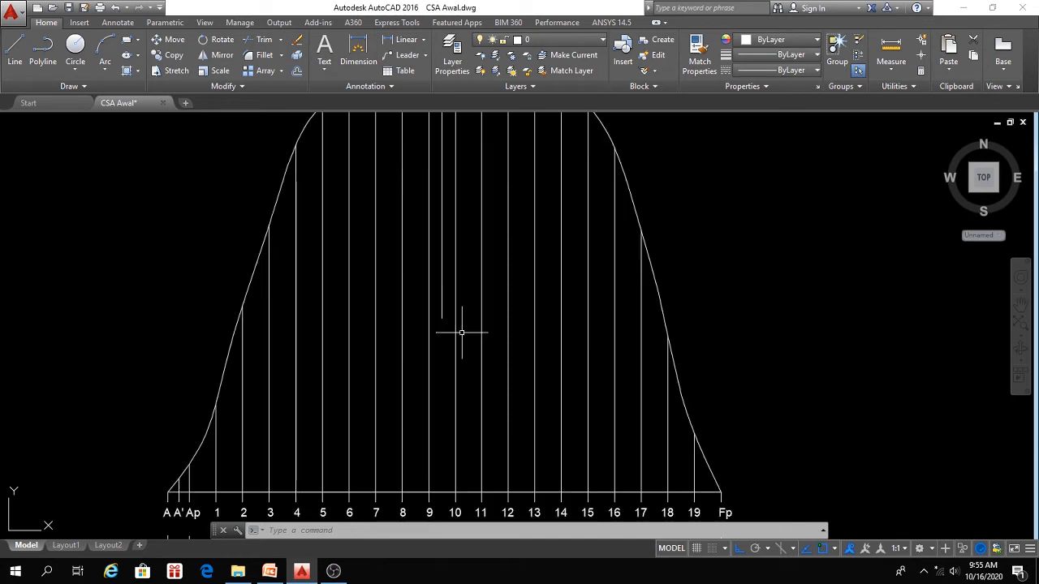
scroll(466, 332, up, 2)
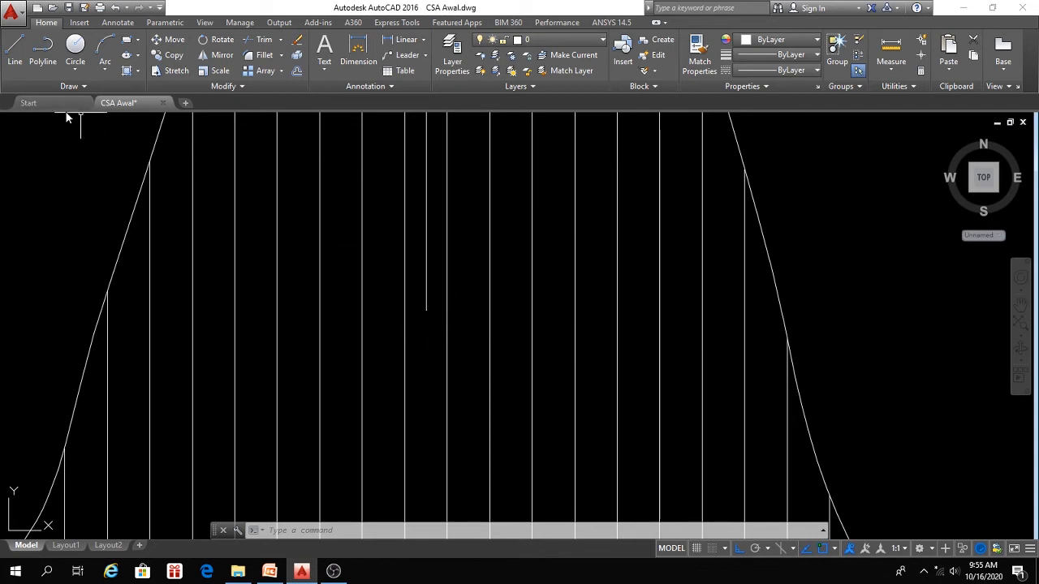
click(16, 51)
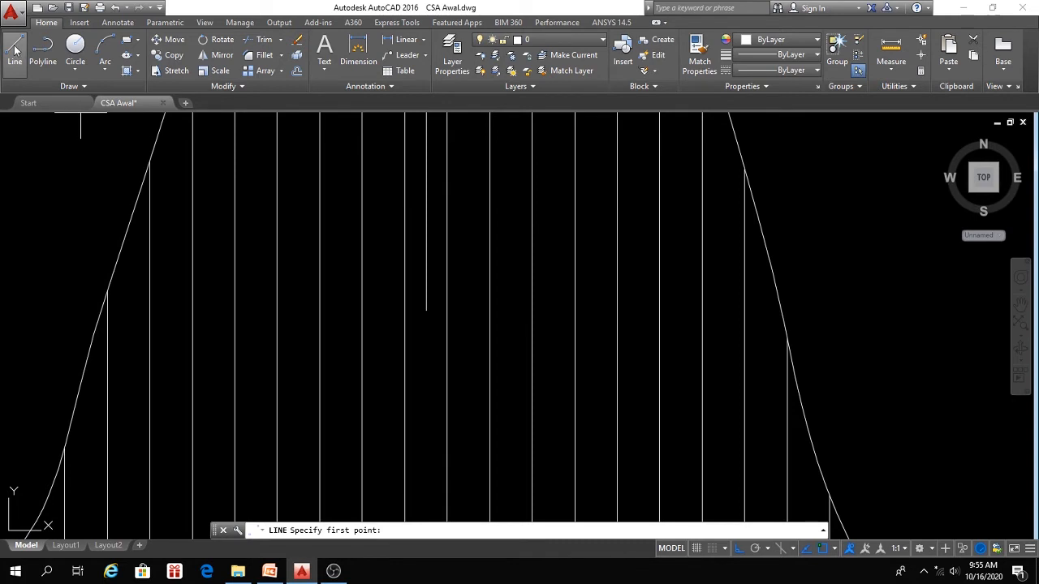
click(423, 308)
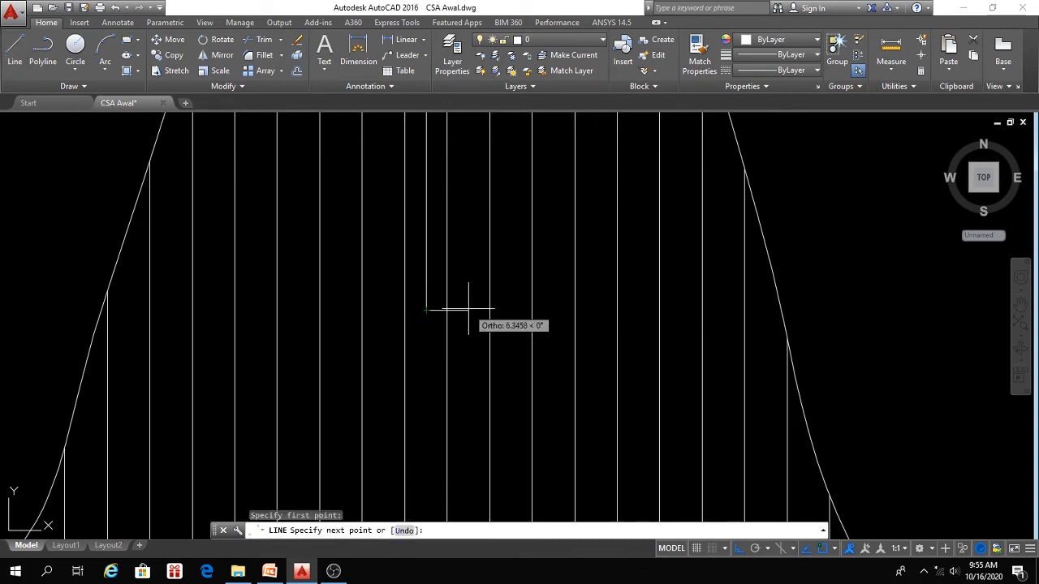
text(2.5)
key(Return)
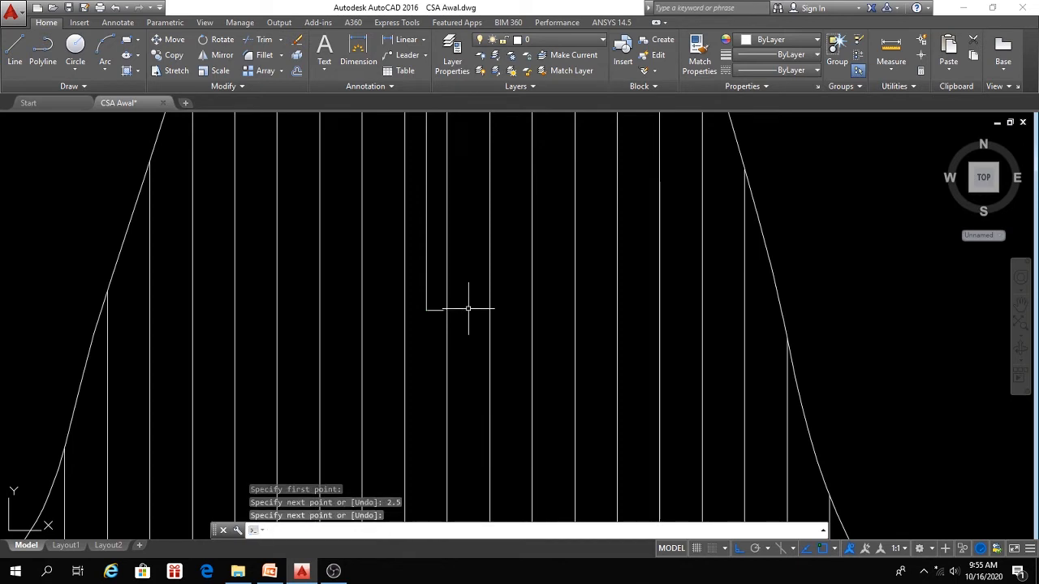
key(Return)
middle_drag(440, 365, 495, 354)
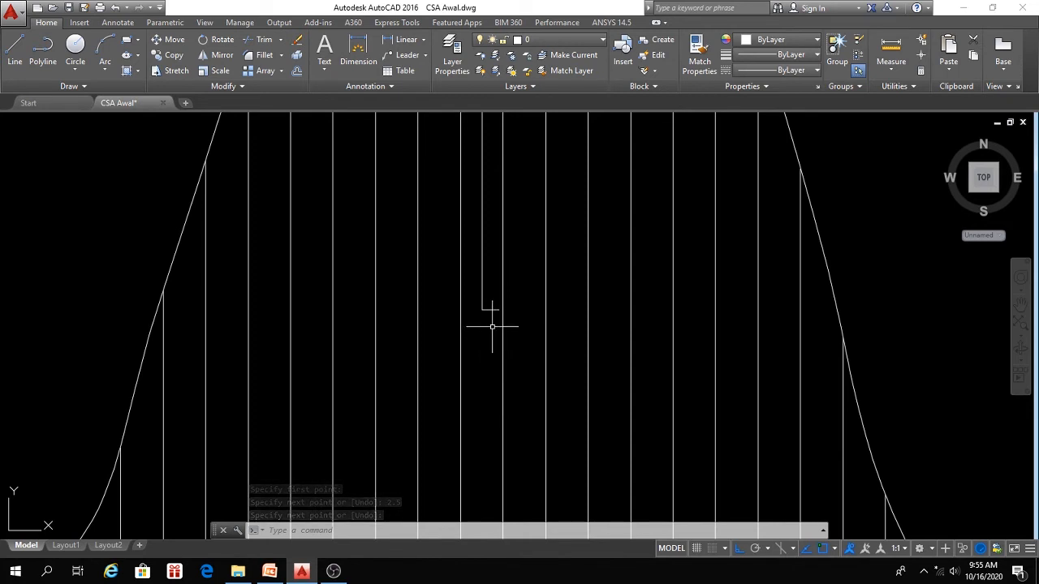
Move the short horizontal line by its aft endpoint onto the station 9 ordinate, keeping it at the same height.
scroll(491, 326, up, 2)
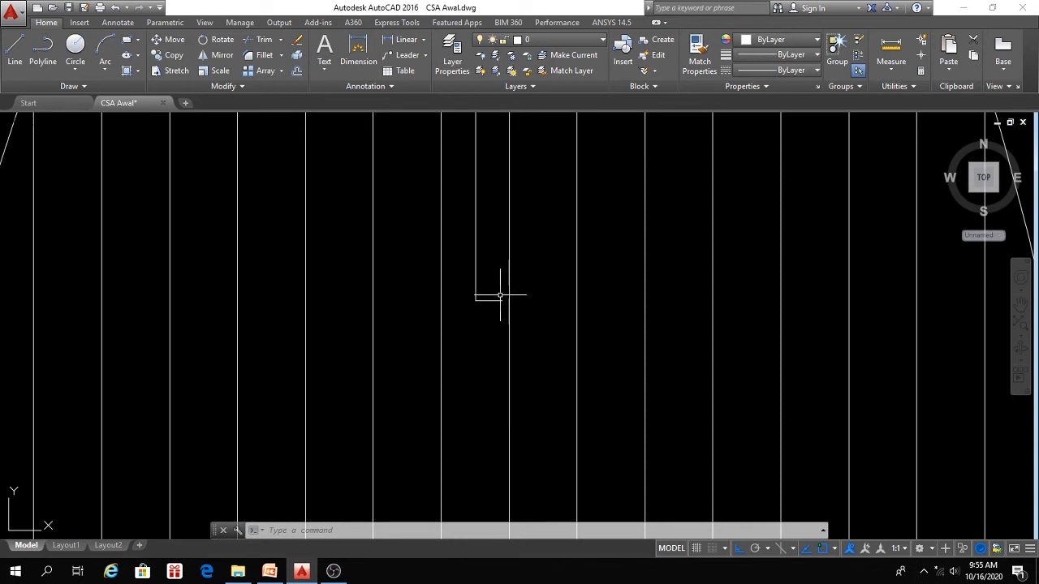
click(499, 296)
click(488, 306)
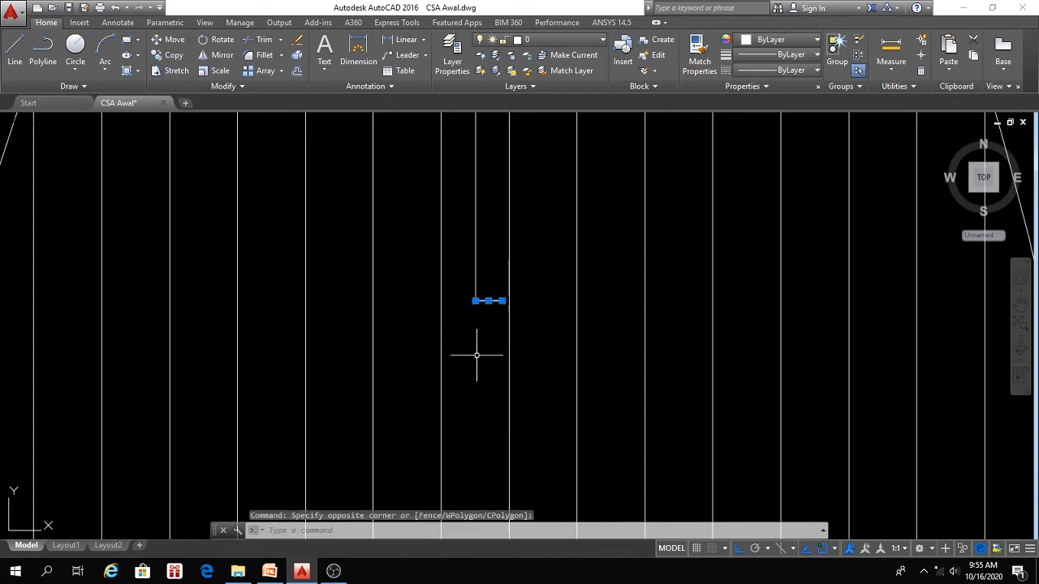
text(m)
key(Return)
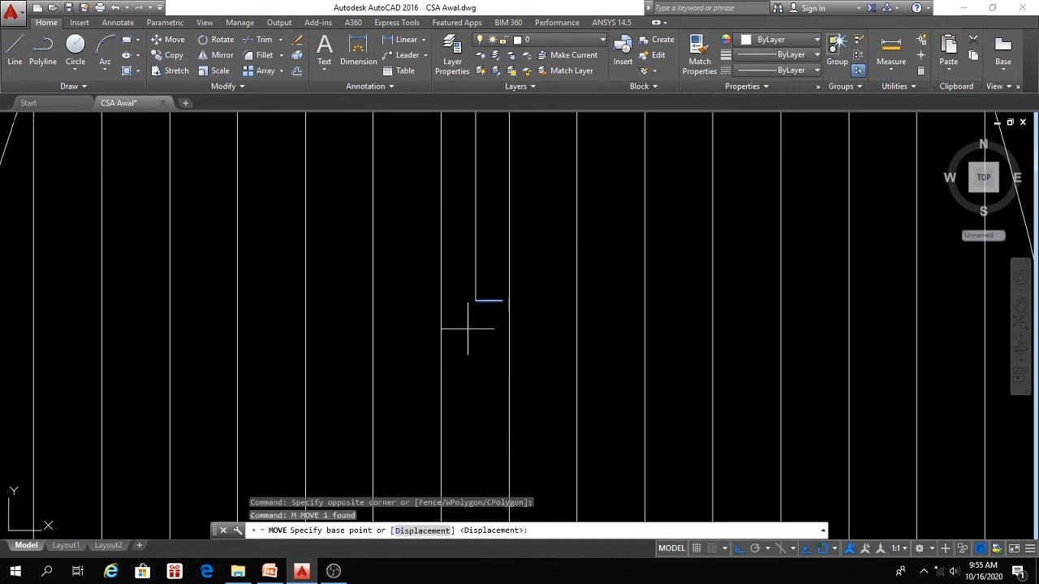
click(475, 300)
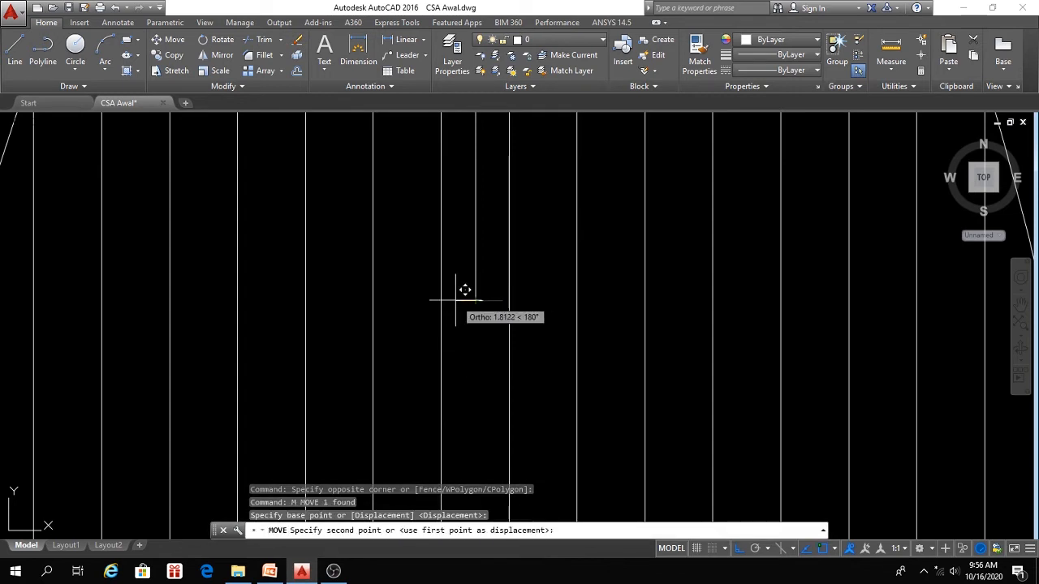
click(439, 301)
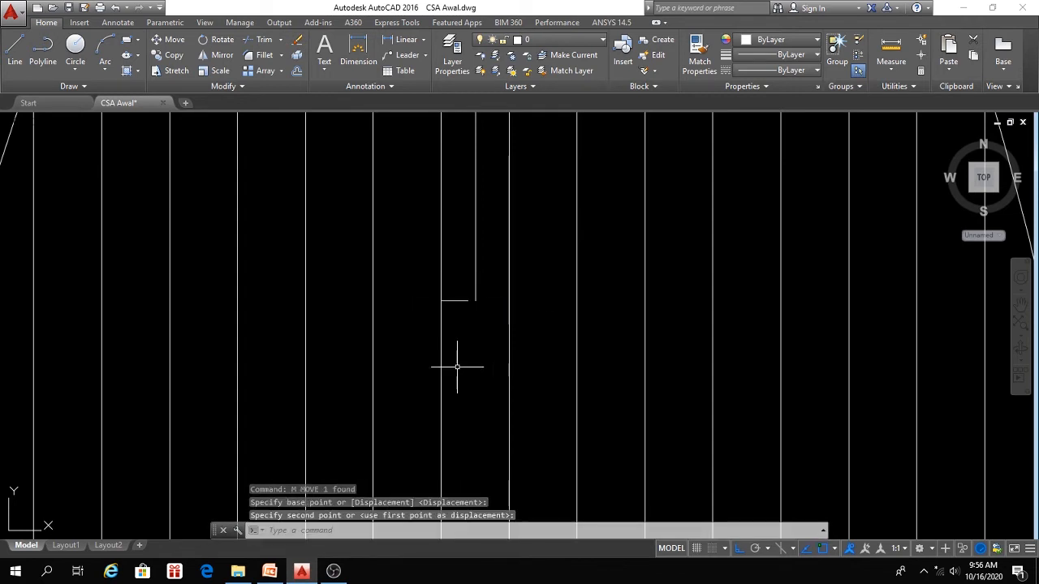
Delete the vertical helper line between stations 9 and 10.
scroll(463, 360, down, 3)
middle_drag(463, 360, 498, 379)
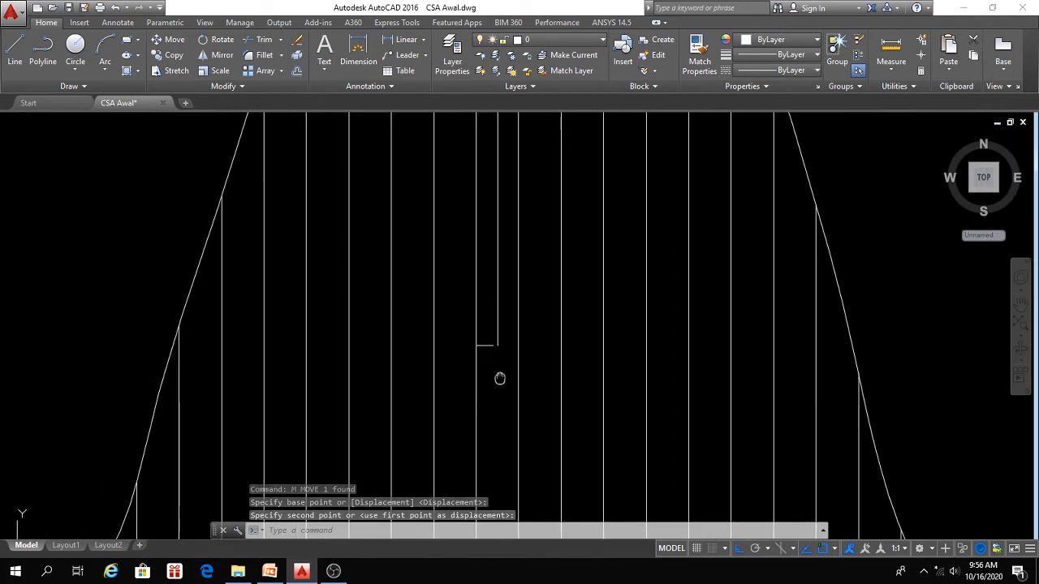
click(497, 315)
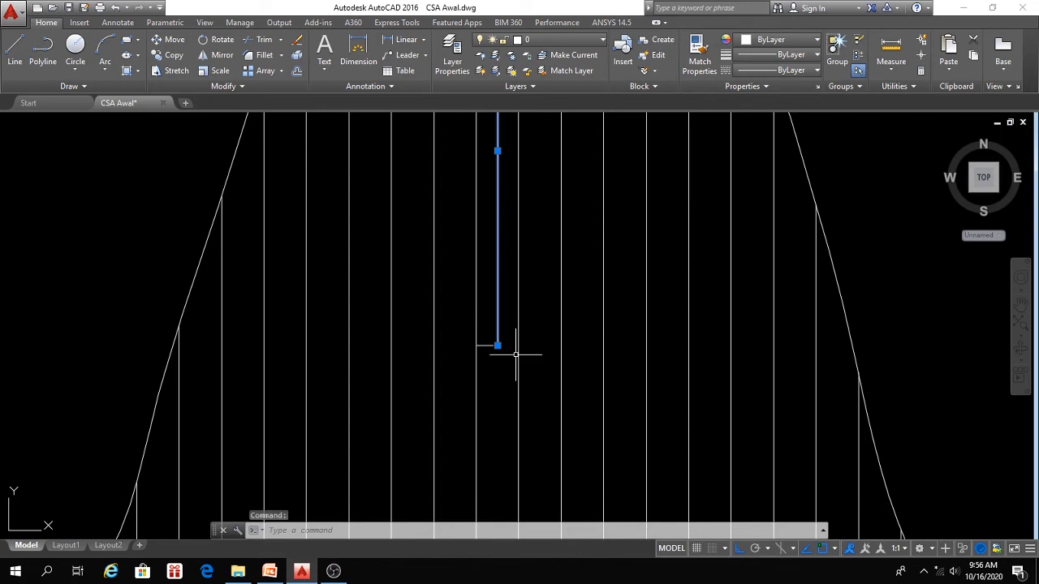
key(Delete)
scroll(536, 406, down, 4)
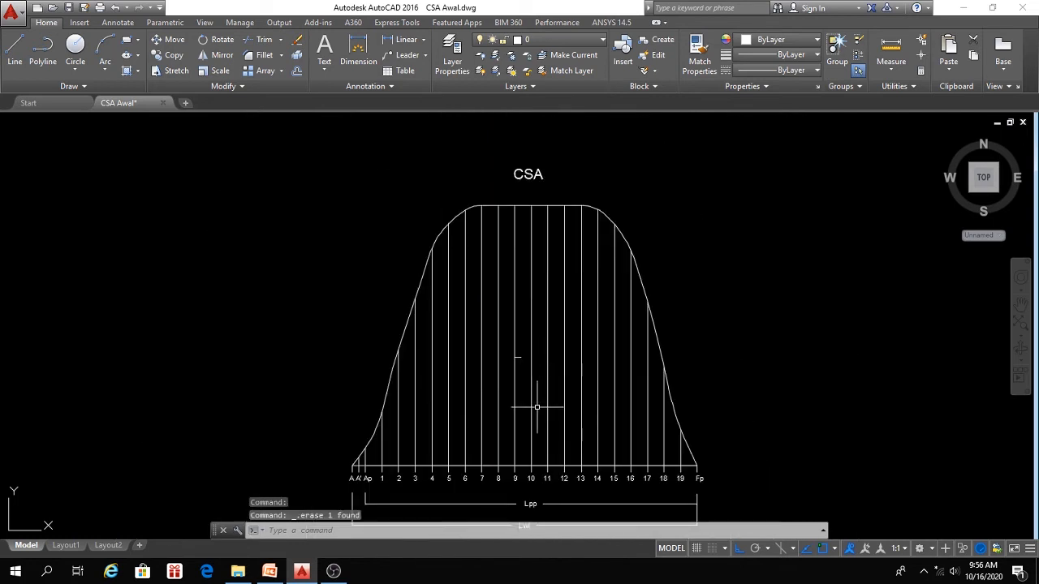
middle_drag(536, 407, 508, 362)
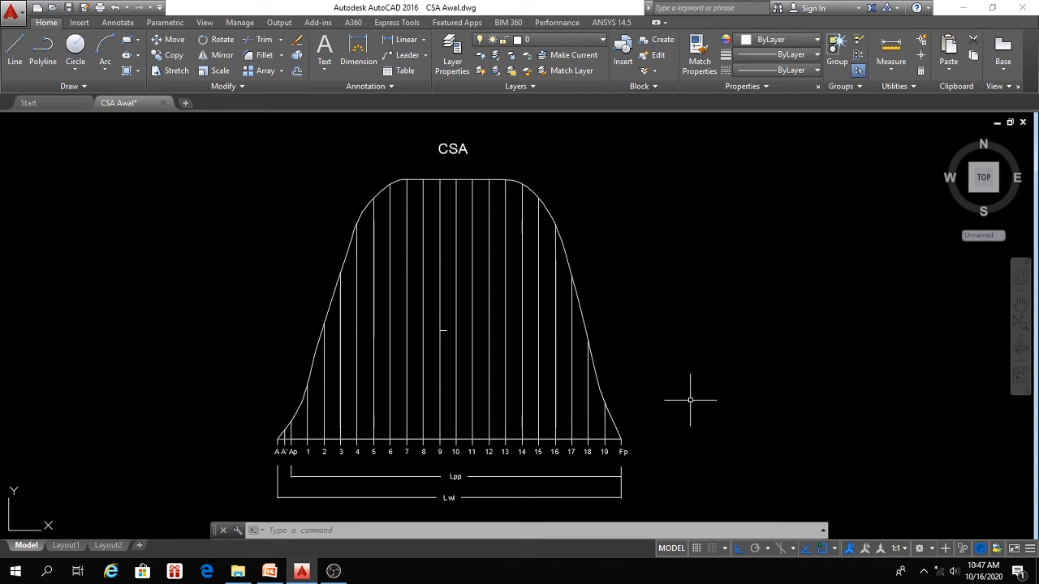
Draw a slanted line from the baseline at station 9 to the free end of the short horizontal line.
click(14, 50)
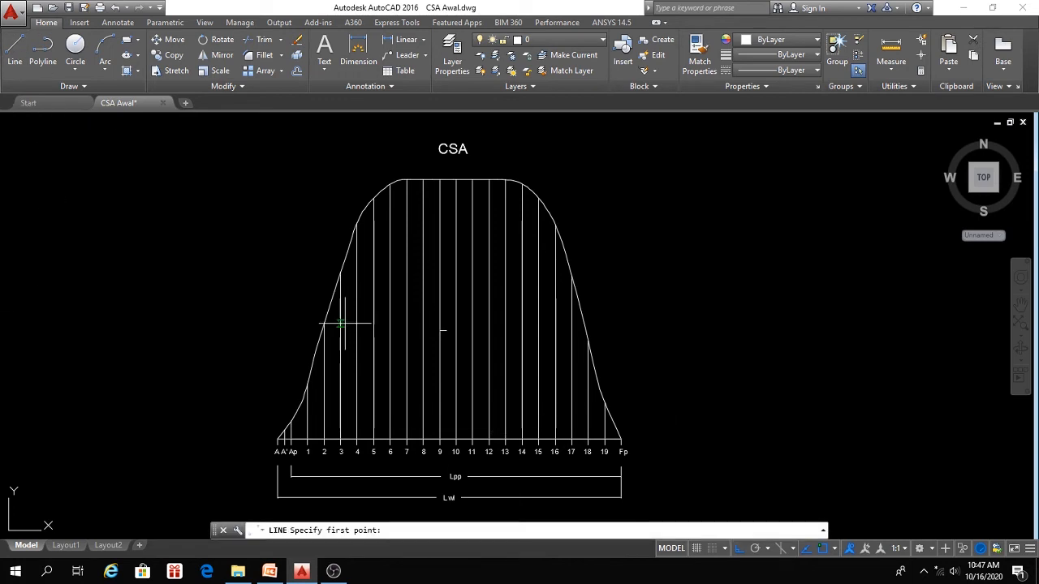
click(439, 439)
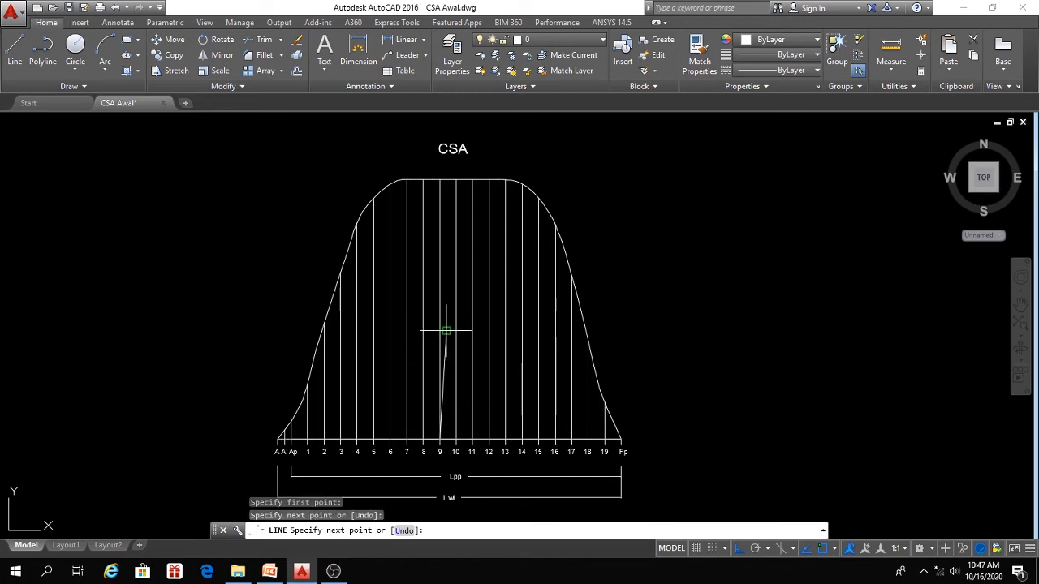
click(446, 331)
key(Return)
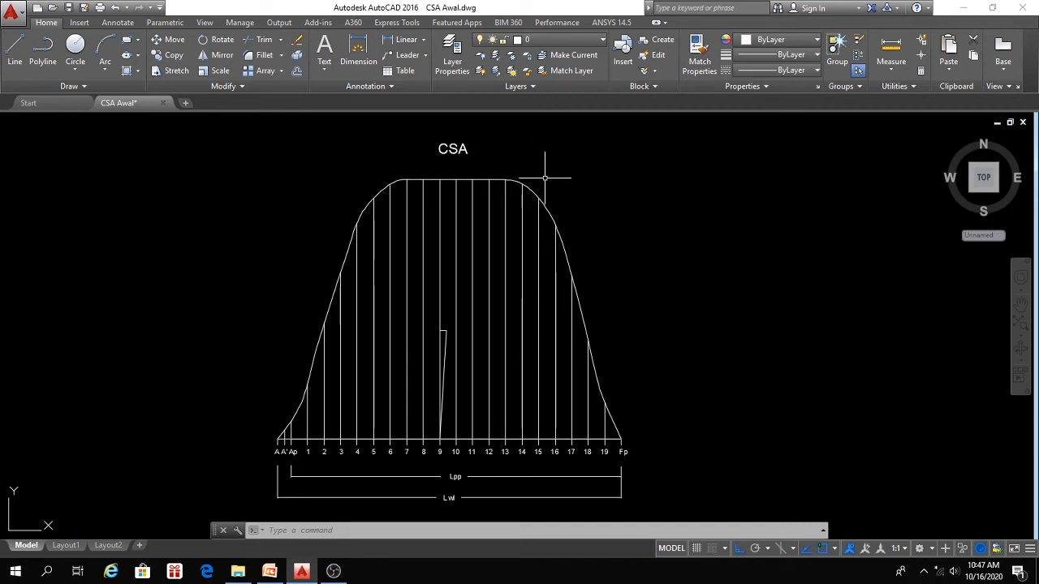
Draw a horizontal boundary line above the curve, just under the CSA title and running past the curve's flat top.
click(15, 51)
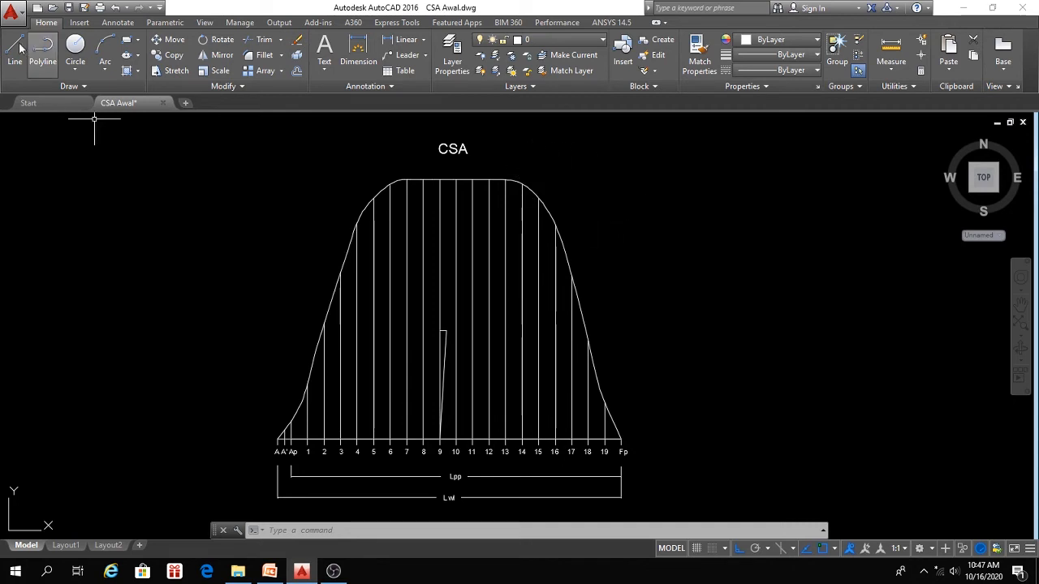
click(353, 162)
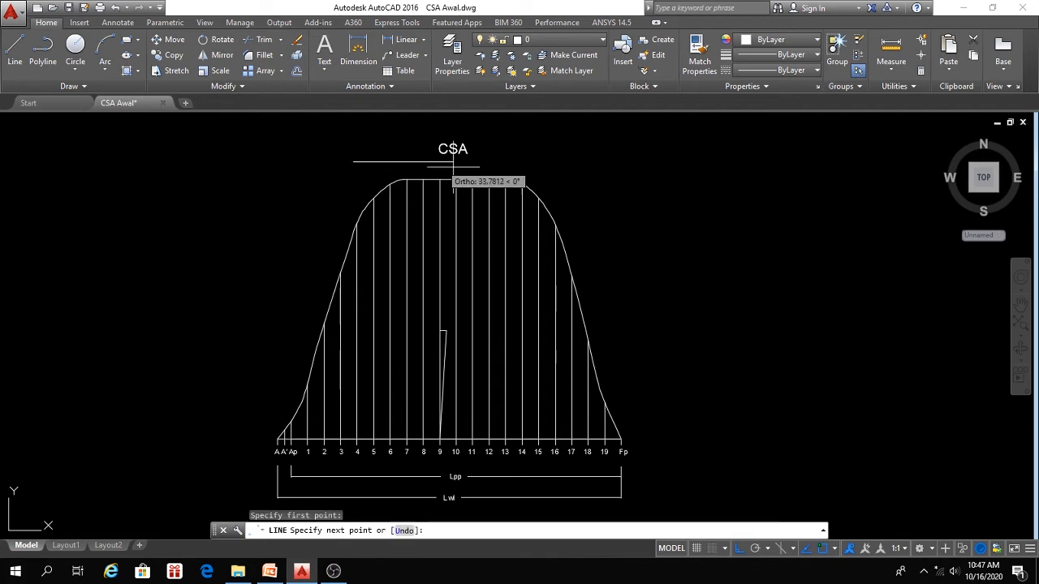
click(673, 169)
key(Return)
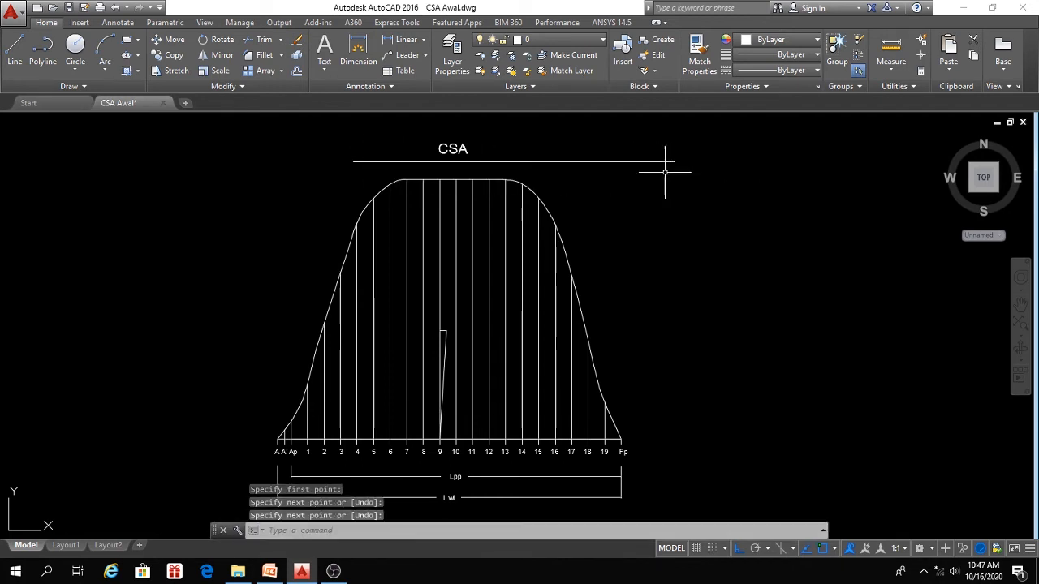
text(ex)
key(Return)
key(Return)
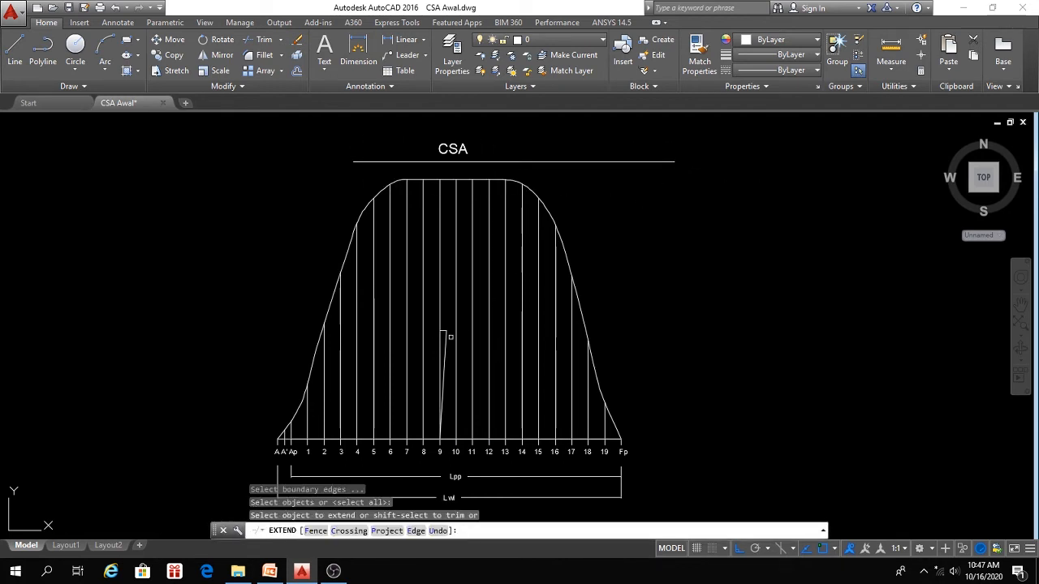
key(Escape)
Extend the slanted line from station 9 up to the horizontal boundary line above the curve.
text(ex)
key(Return)
click(595, 161)
key(Return)
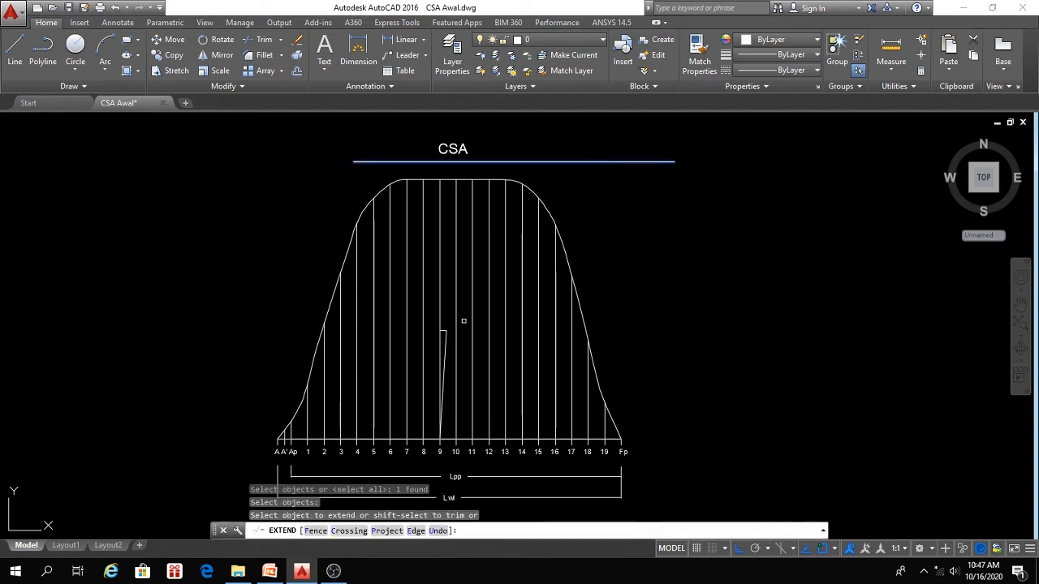
click(445, 343)
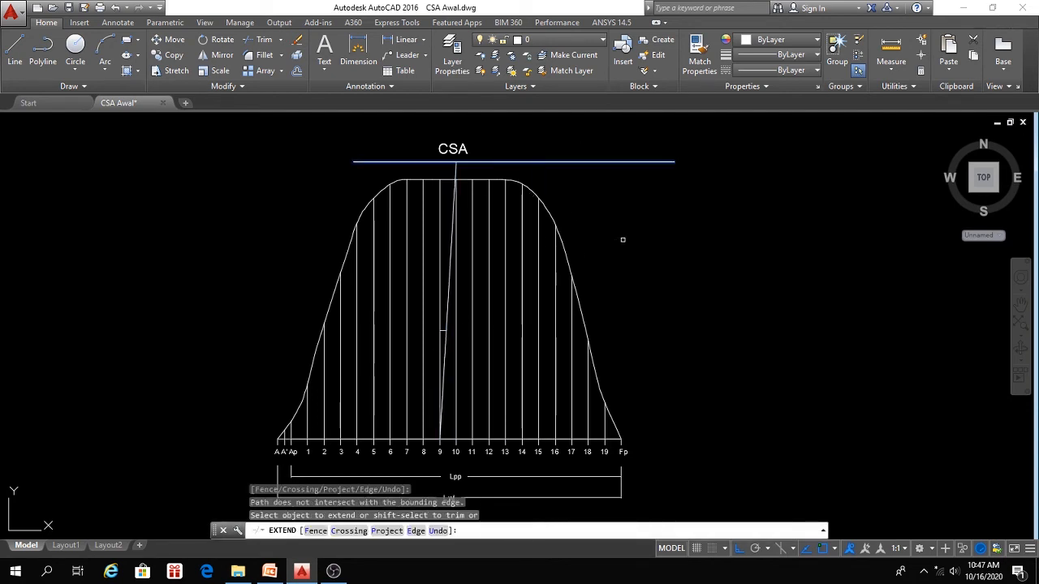
key(Escape)
Erase the horizontal boundary line above the curve.
click(654, 152)
click(620, 172)
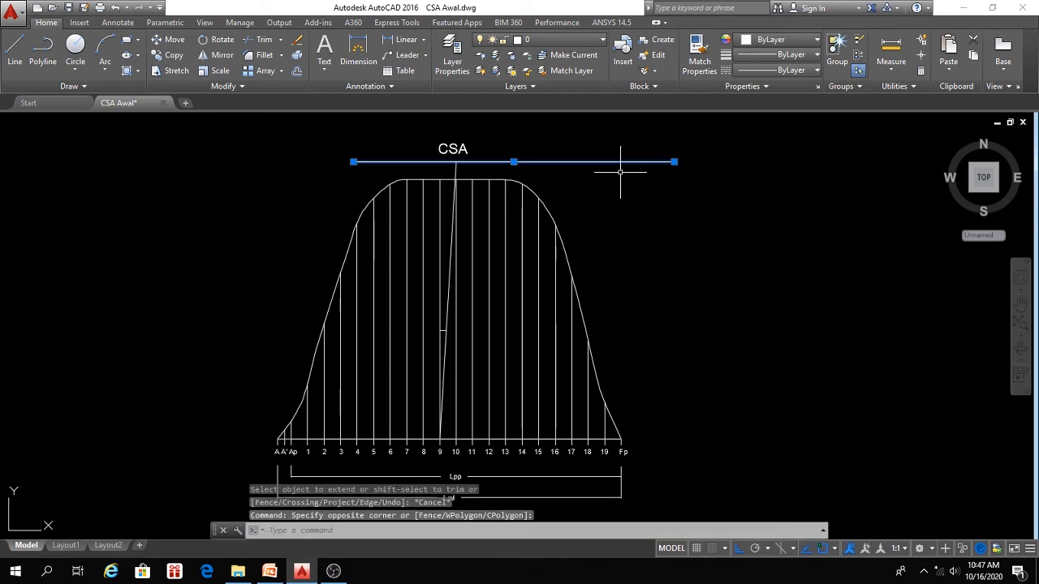
text(e)
key(Return)
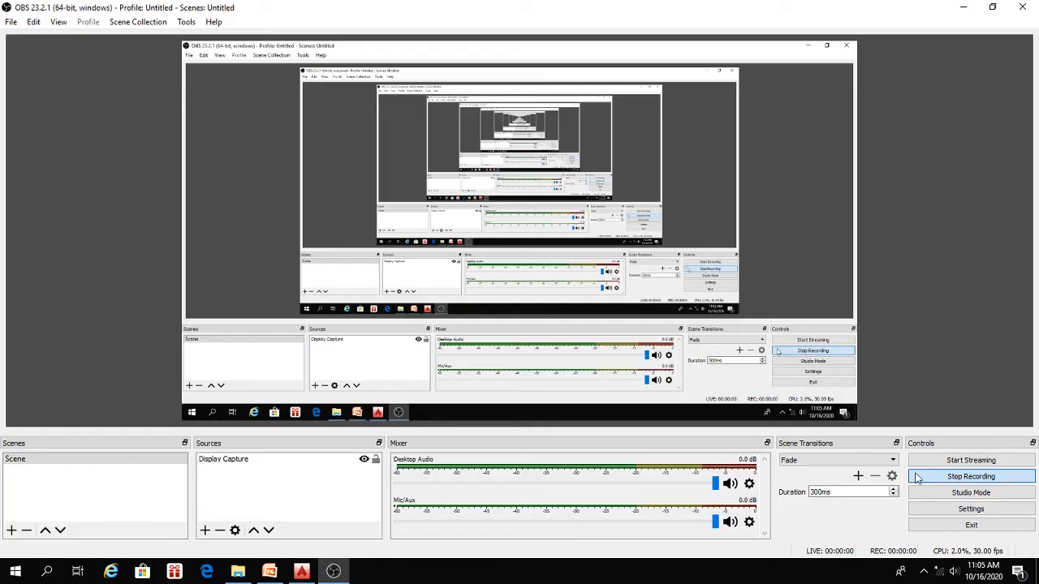
Switch to AutoCAD and copy the slanted line, with object snap on, from its foot at station 9 to stations 10 through 19.
click(301, 571)
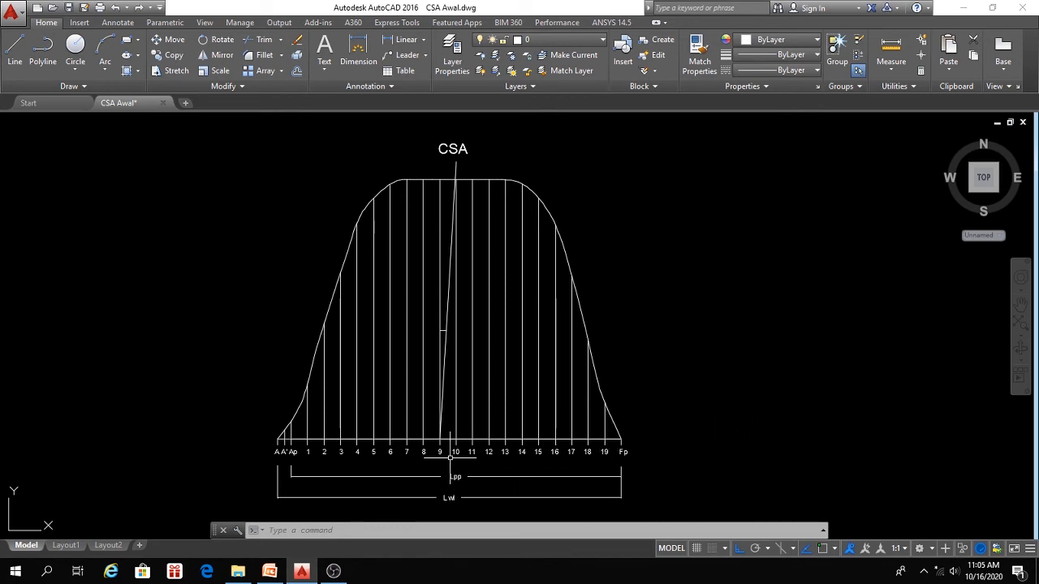
text(co)
key(Return)
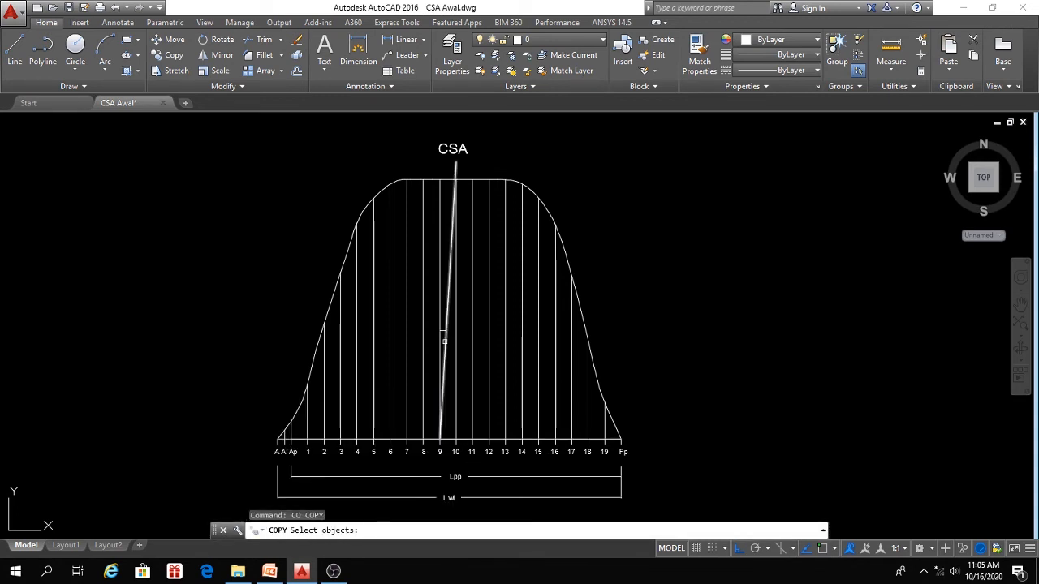
click(445, 386)
key(Return)
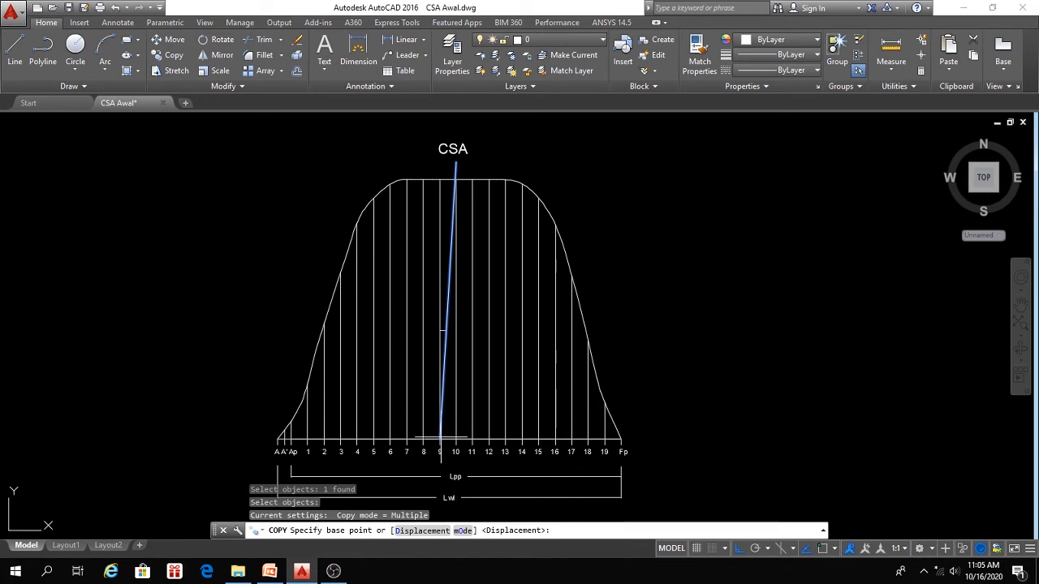
click(822, 549)
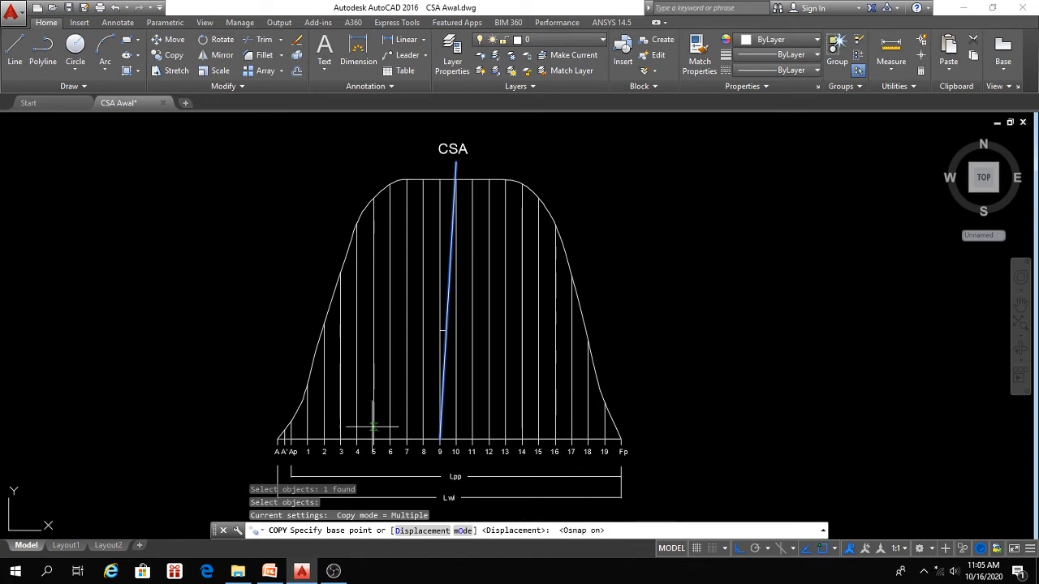
click(439, 439)
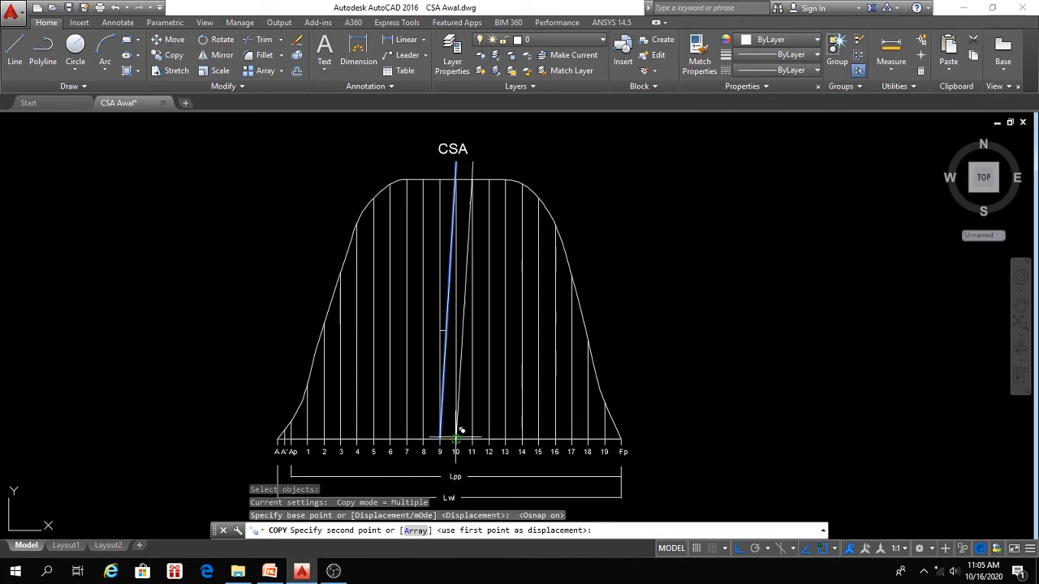
click(455, 439)
click(472, 437)
click(488, 437)
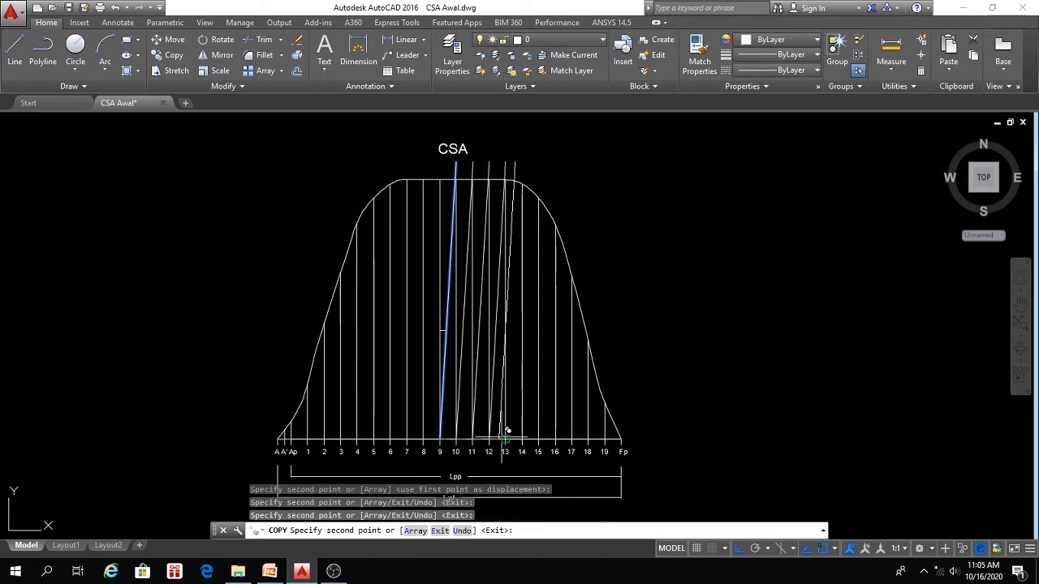
click(505, 437)
click(521, 436)
click(537, 436)
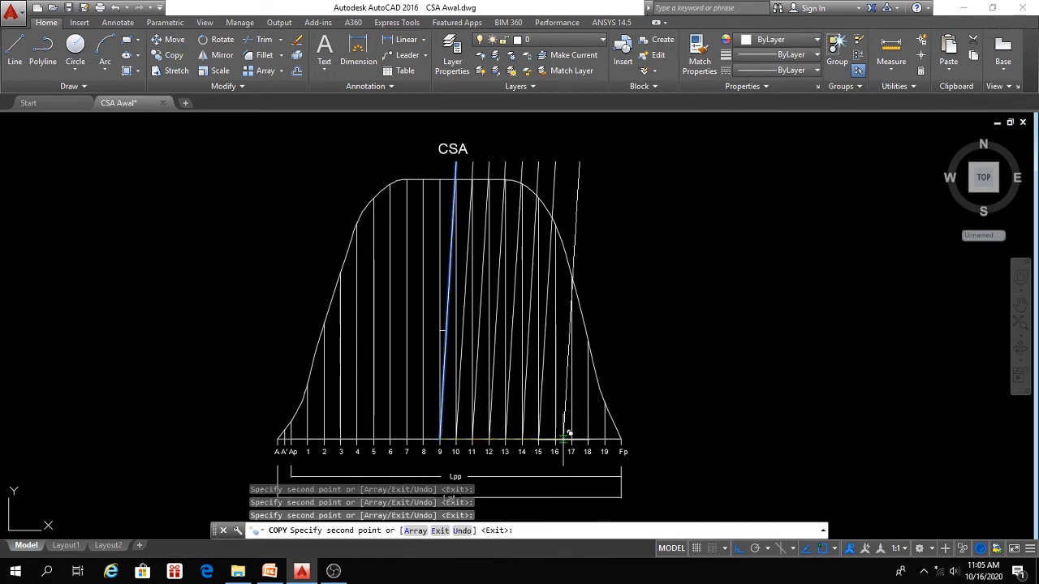
click(554, 436)
click(570, 437)
click(588, 436)
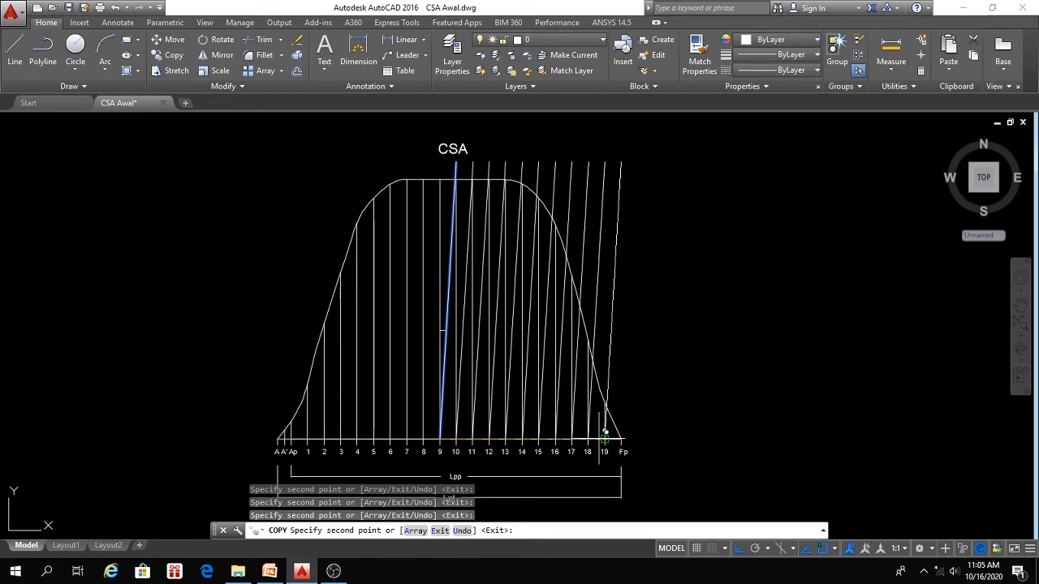
click(604, 436)
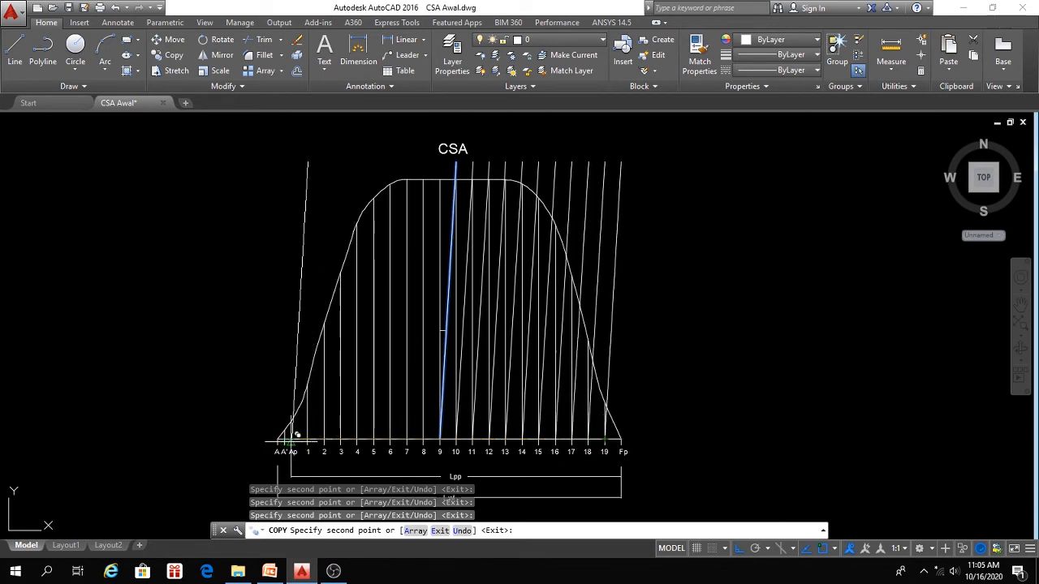
Continue copying the slanted line to the baseline at A', Ap and stations 1 through 8.
scroll(290, 433, up, 6)
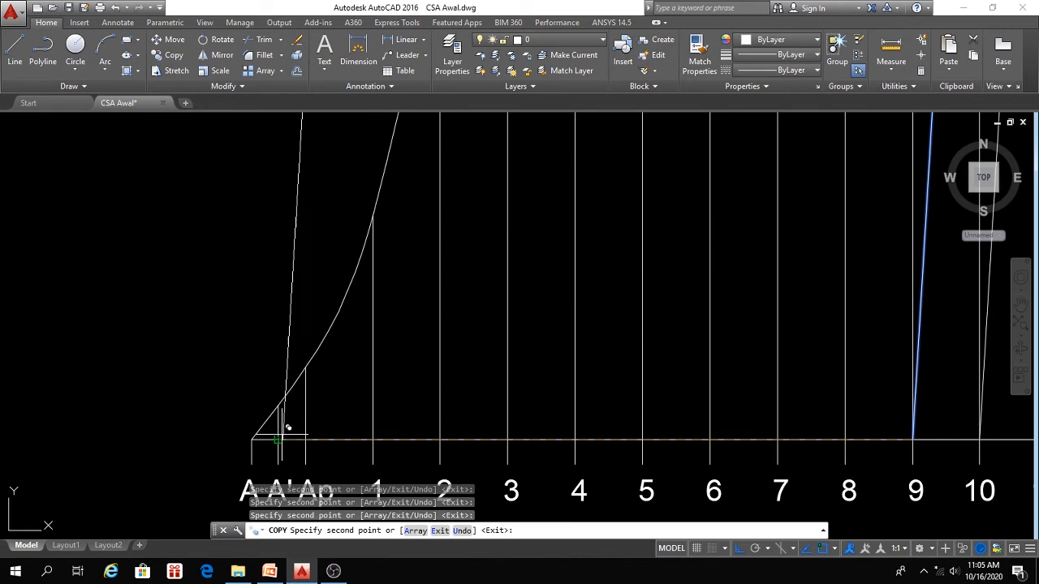
click(281, 435)
click(306, 436)
click(374, 436)
click(439, 435)
click(507, 436)
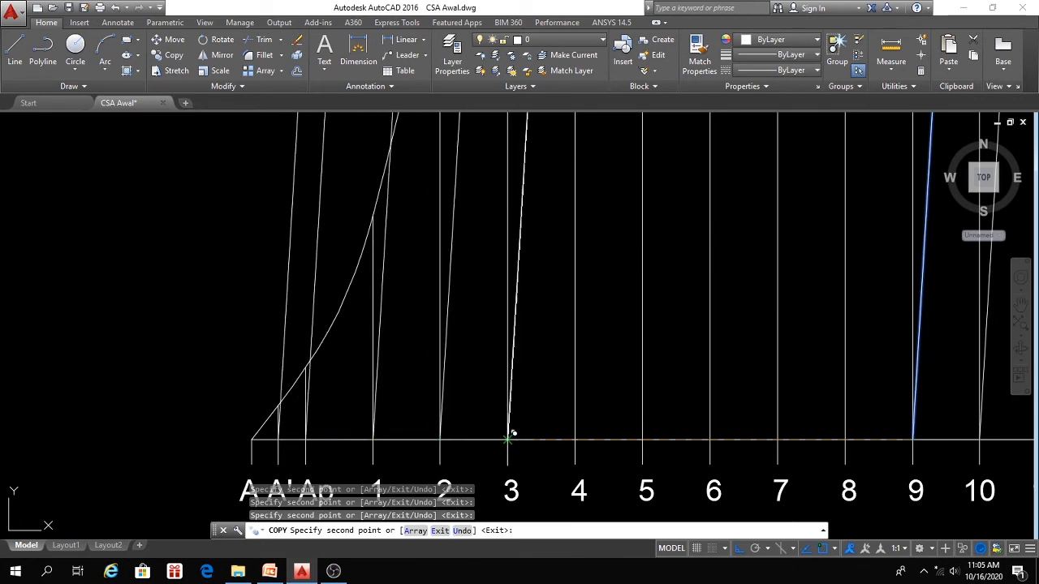
click(577, 431)
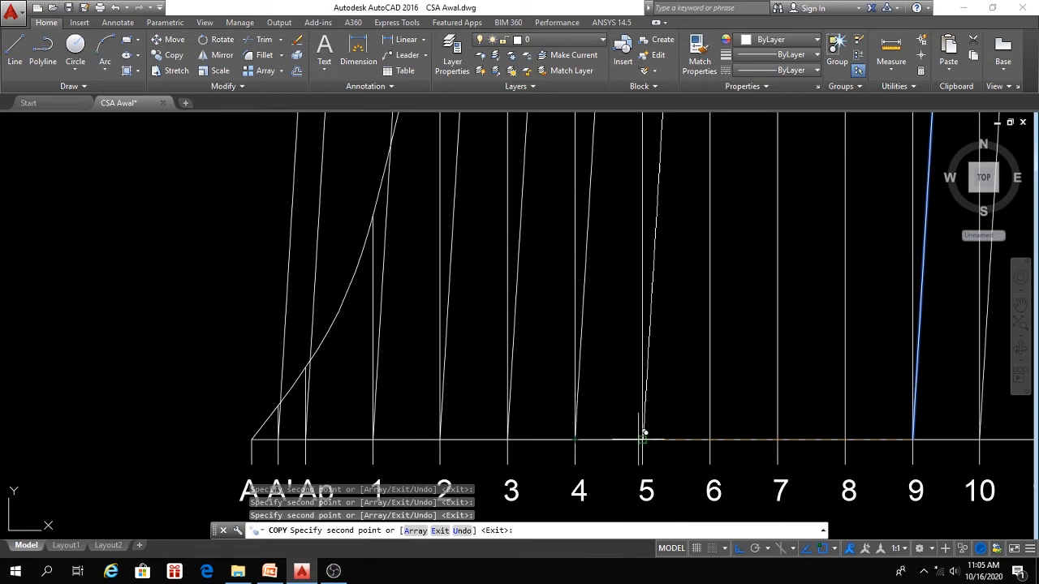
click(643, 437)
click(710, 439)
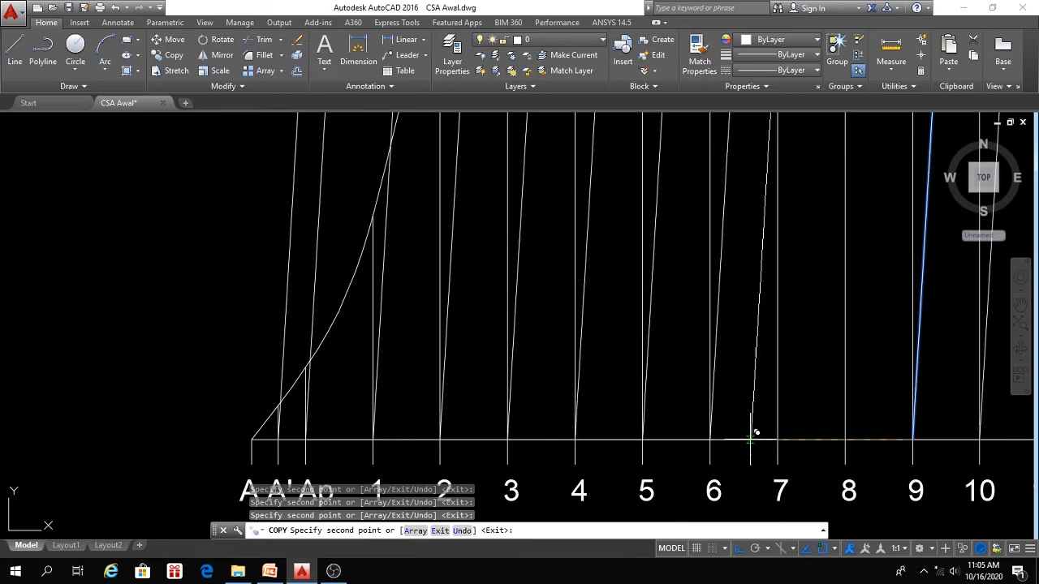
click(777, 439)
click(847, 439)
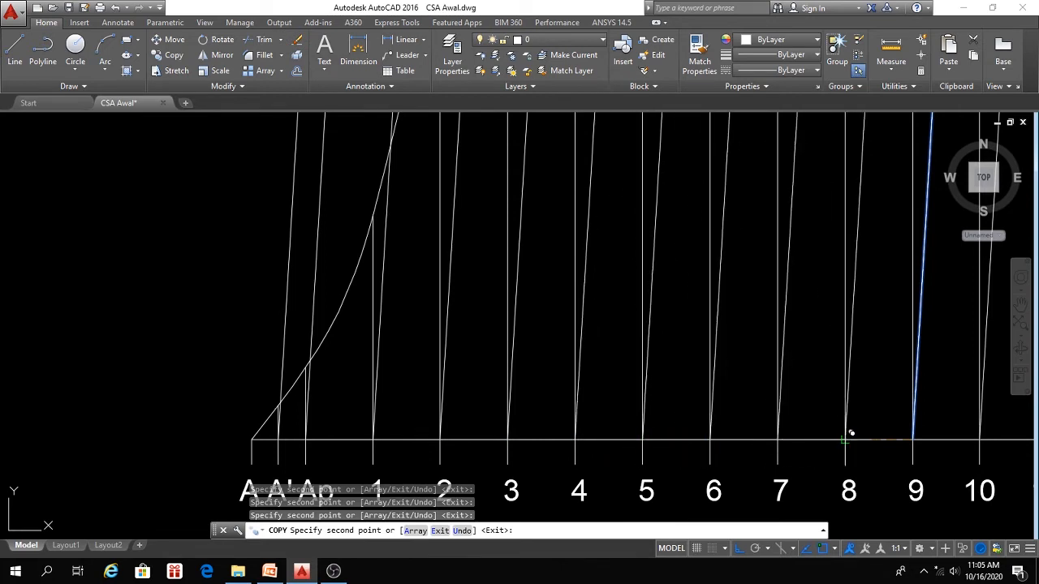
scroll(783, 424, down, 3)
middle_drag(782, 425, 576, 443)
key(Escape)
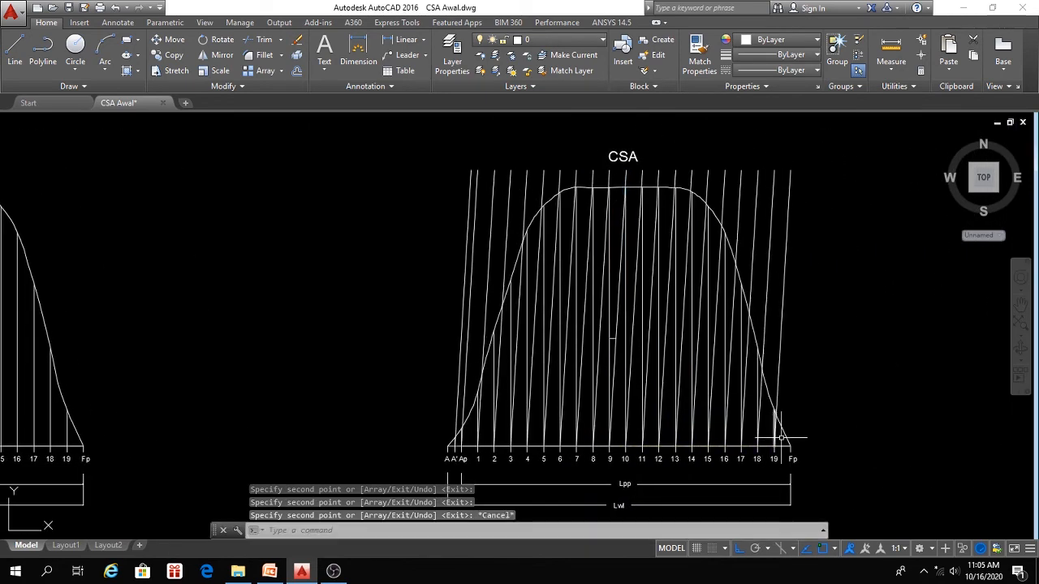
Draw a short horizontal line from the top of the station 19 ordinate forward past that station's slanted line.
middle_drag(881, 403, 803, 406)
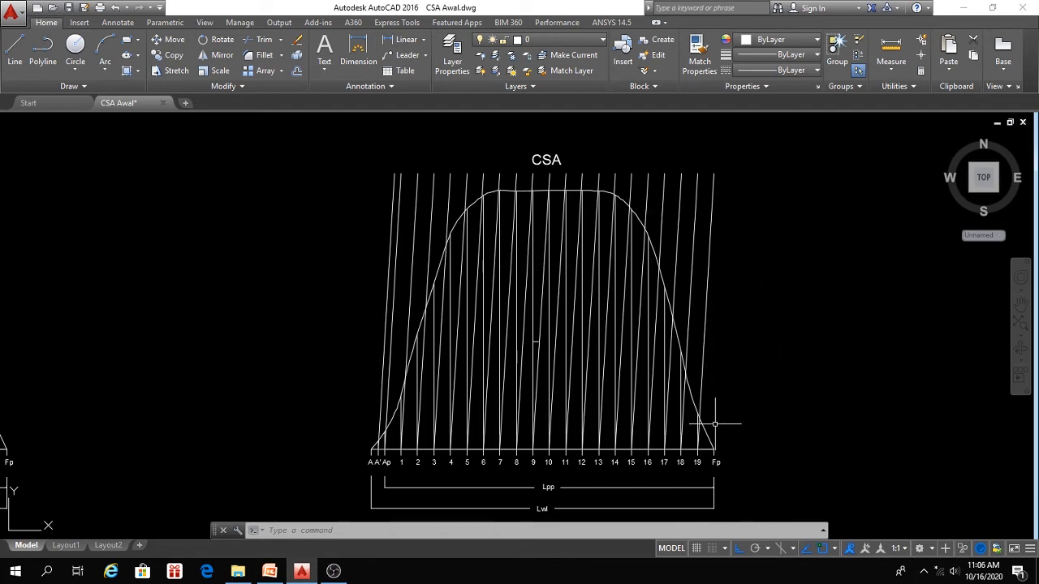
scroll(715, 423, up, 2)
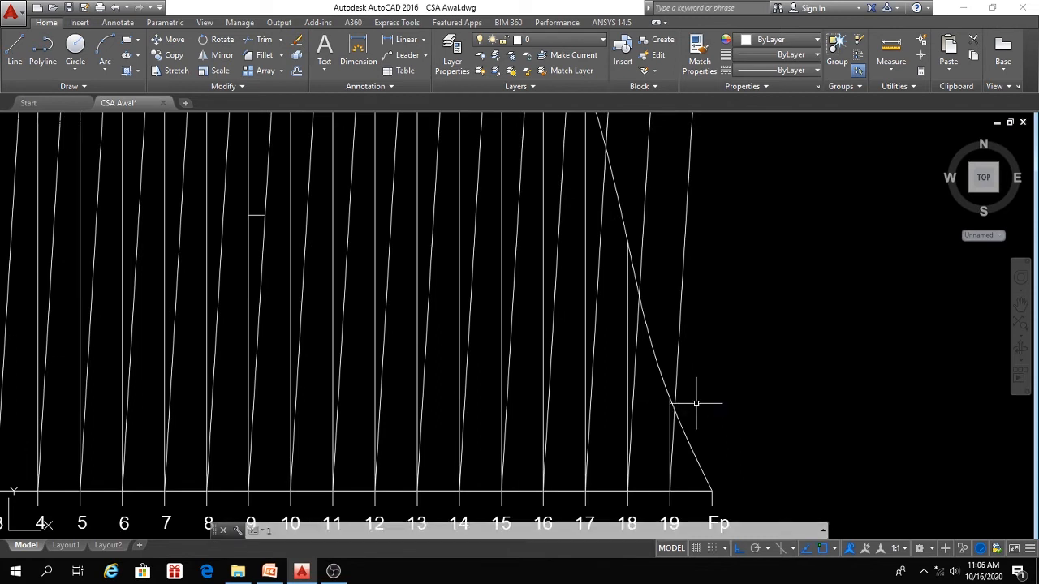
text(l)
key(Return)
scroll(674, 400, up, 2)
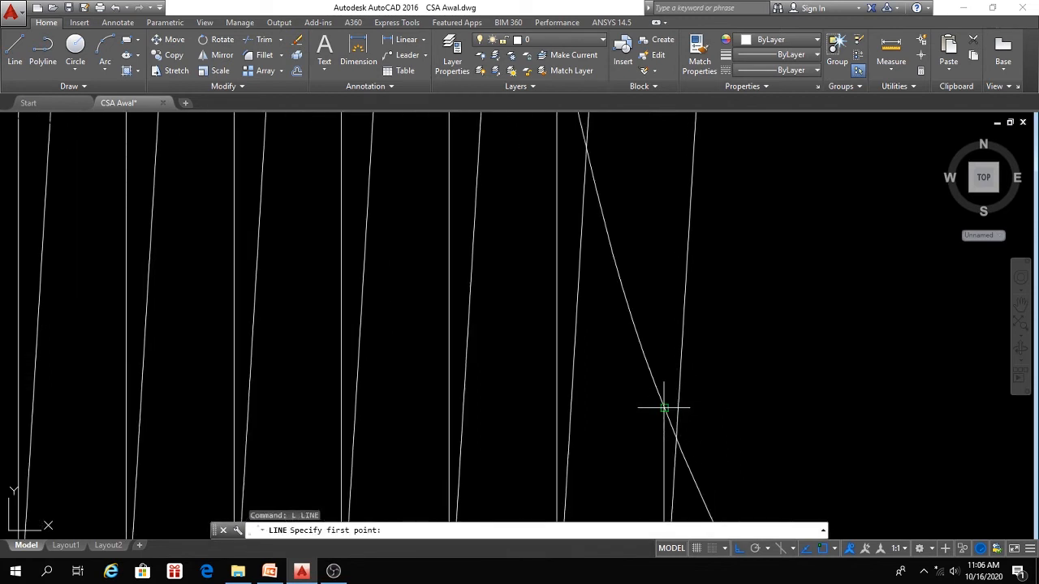
click(664, 408)
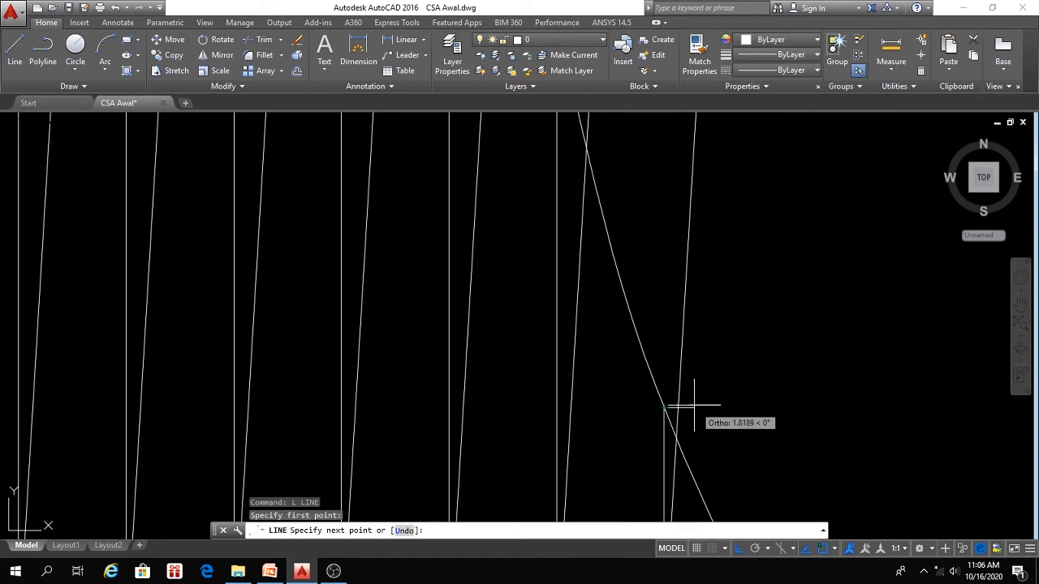
scroll(684, 407, up, 1)
click(684, 410)
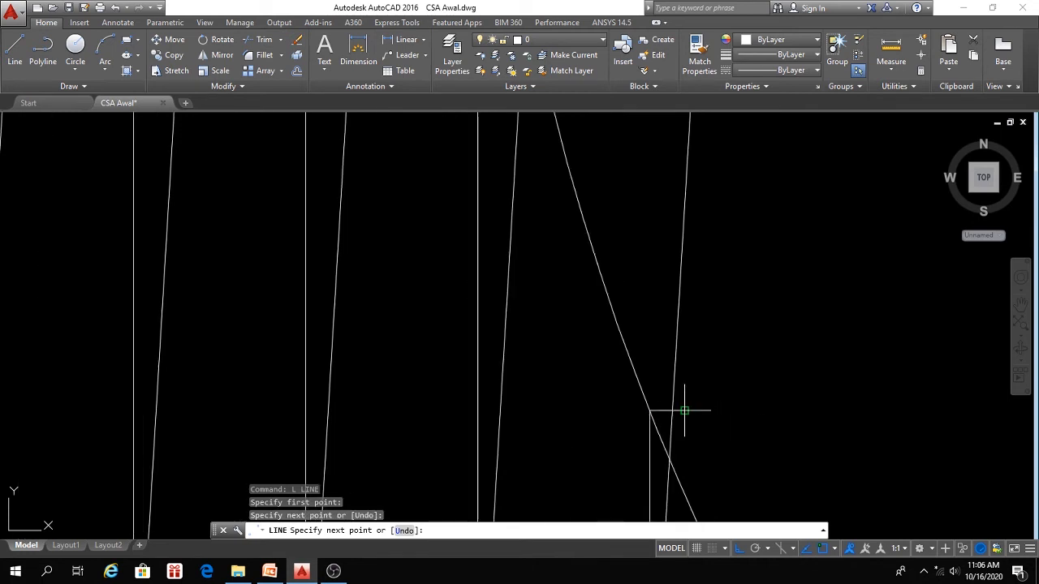
key(Return)
Draw a horizontal line from the top of the station 18 ordinate forward past its slanted line.
middle_drag(677, 409, 603, 353)
key(Return)
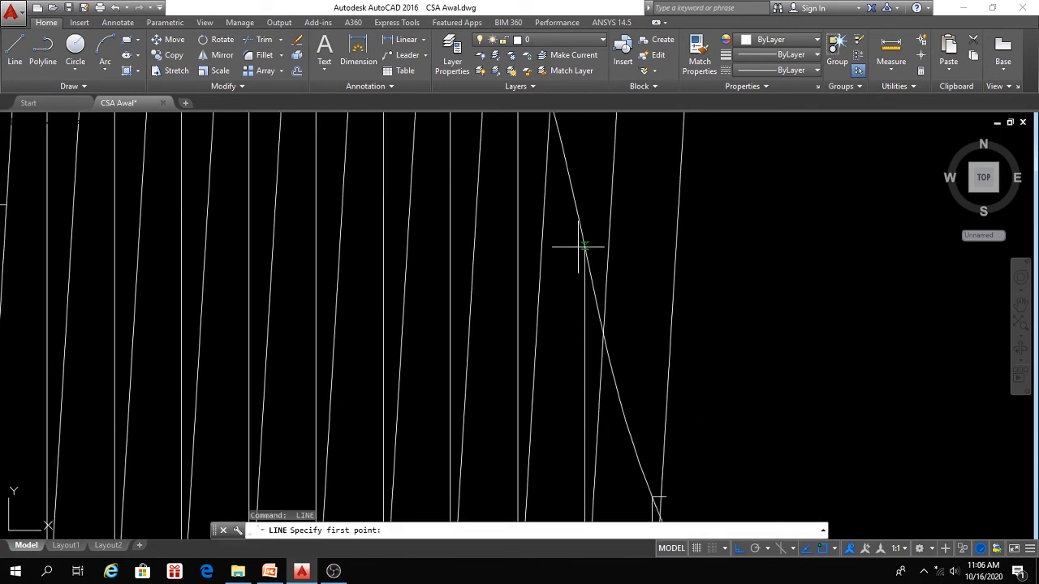
click(584, 248)
click(626, 248)
key(Return)
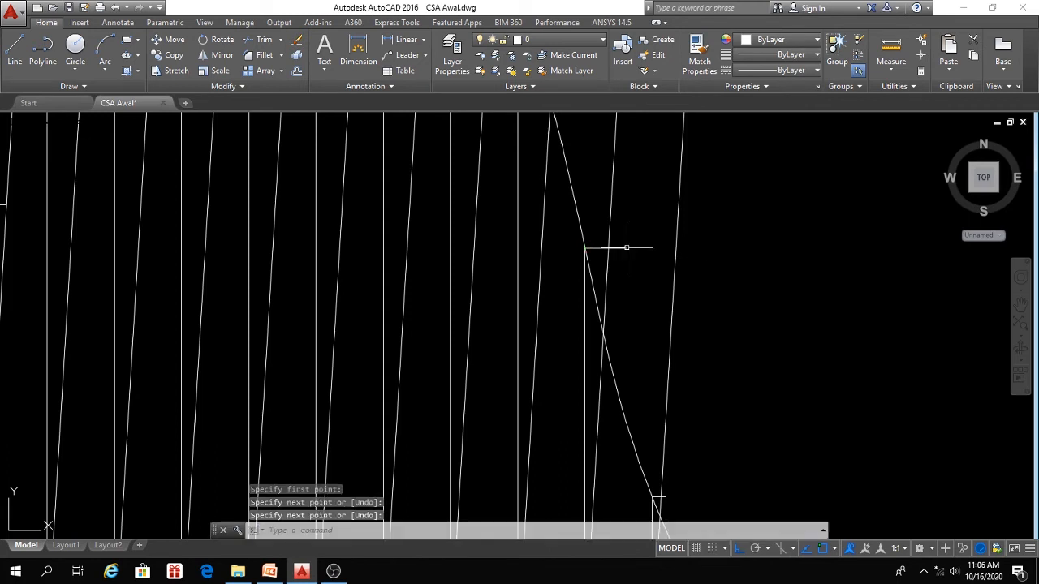
Draw a horizontal line about 6.9 long from the top of the station 17 ordinate forward across its slanted line.
middle_drag(584, 246, 586, 367)
key(Return)
scroll(552, 238, down, 2)
middle_drag(557, 248, 591, 297)
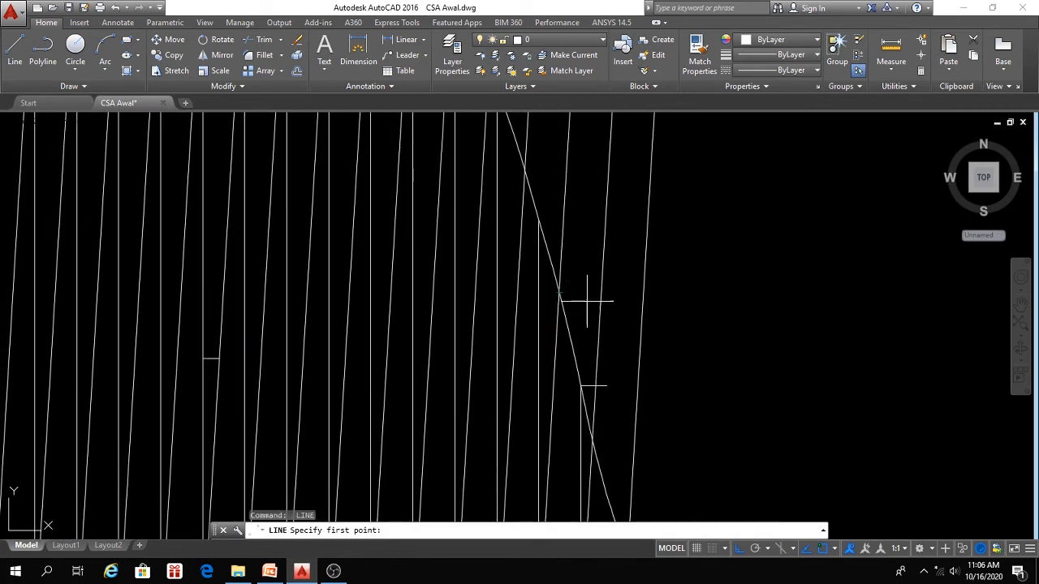
click(538, 218)
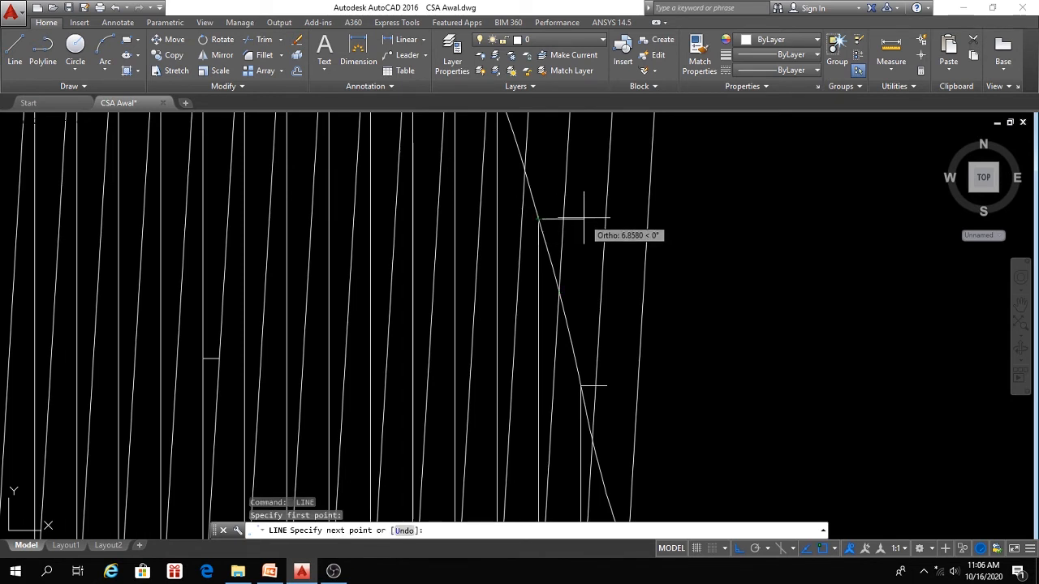
click(582, 218)
key(Return)
Draw a horizontal line about 7 long from the top of the station 16 ordinate forward across its slanted line.
middle_drag(530, 230, 550, 339)
key(Return)
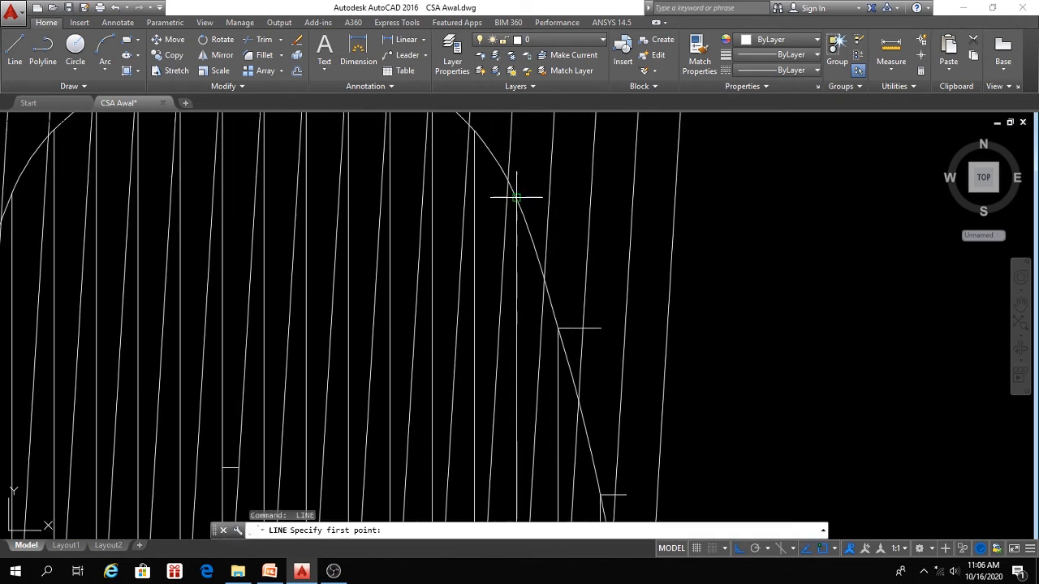
click(516, 197)
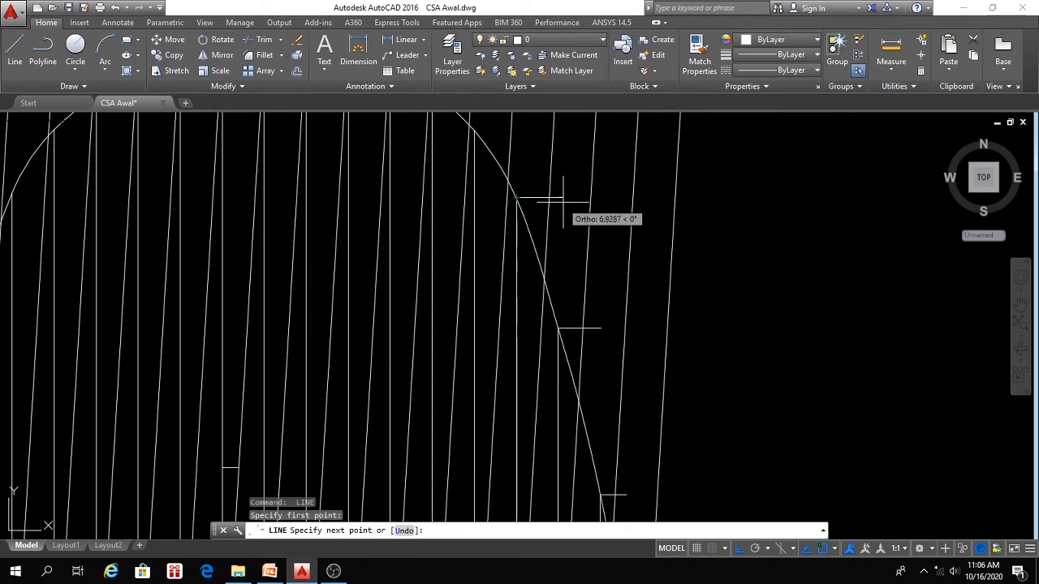
click(566, 197)
key(Return)
Draw a horizontal line about 7 long from the top of the station 15 ordinate forward across its slanted line.
middle_drag(566, 197, 554, 313)
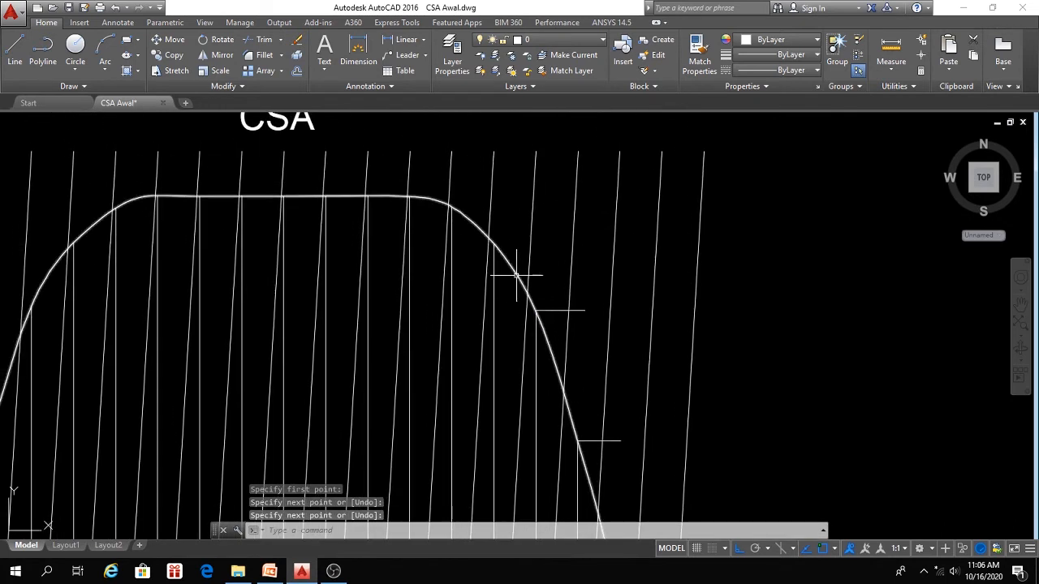
key(Return)
click(493, 243)
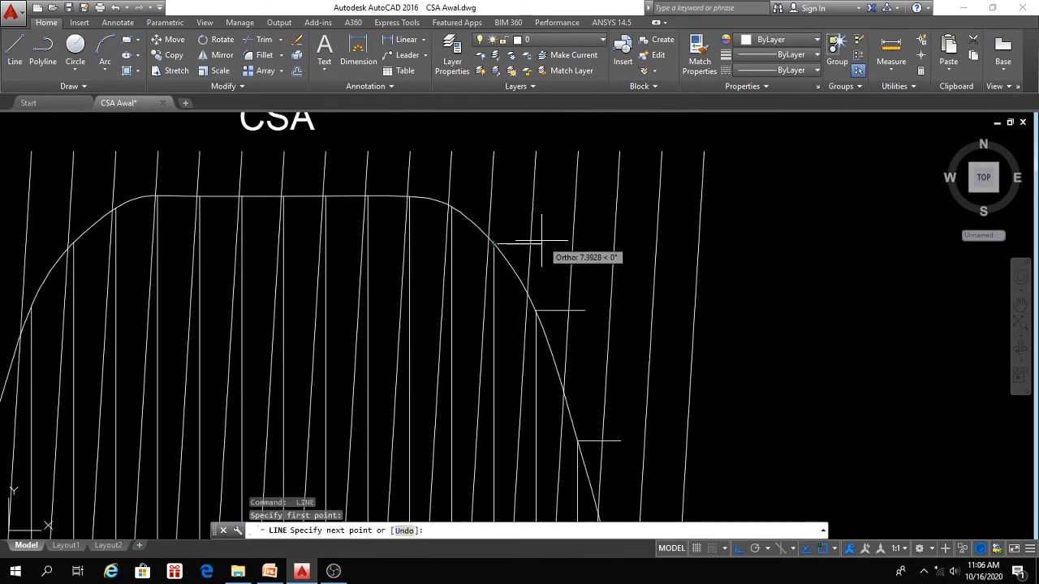
click(539, 243)
key(Return)
Draw a horizontal line from the top of the station 14 ordinate forward across its slanted line.
middle_drag(502, 260, 512, 301)
key(Return)
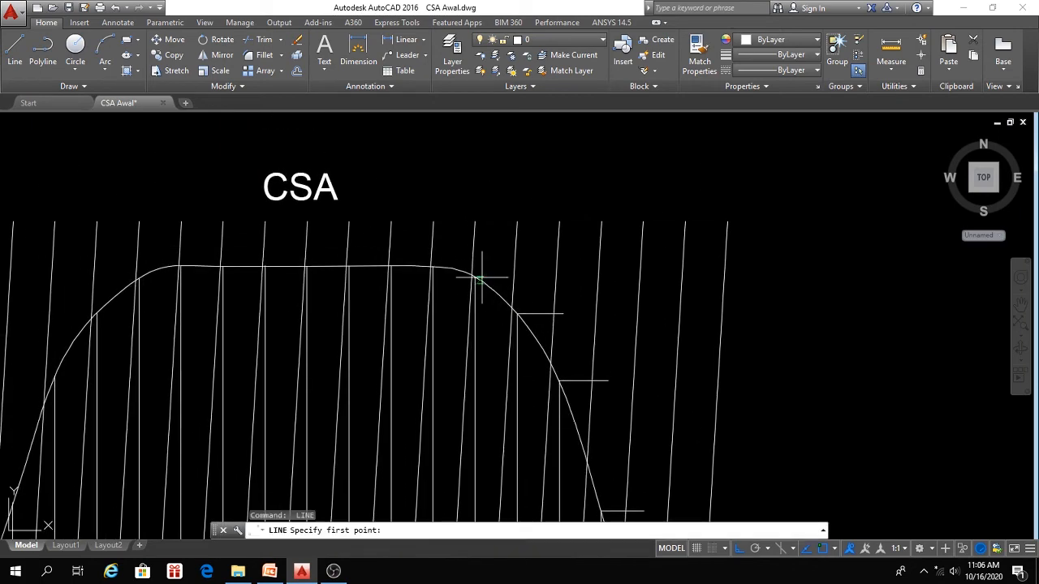
click(474, 277)
click(526, 276)
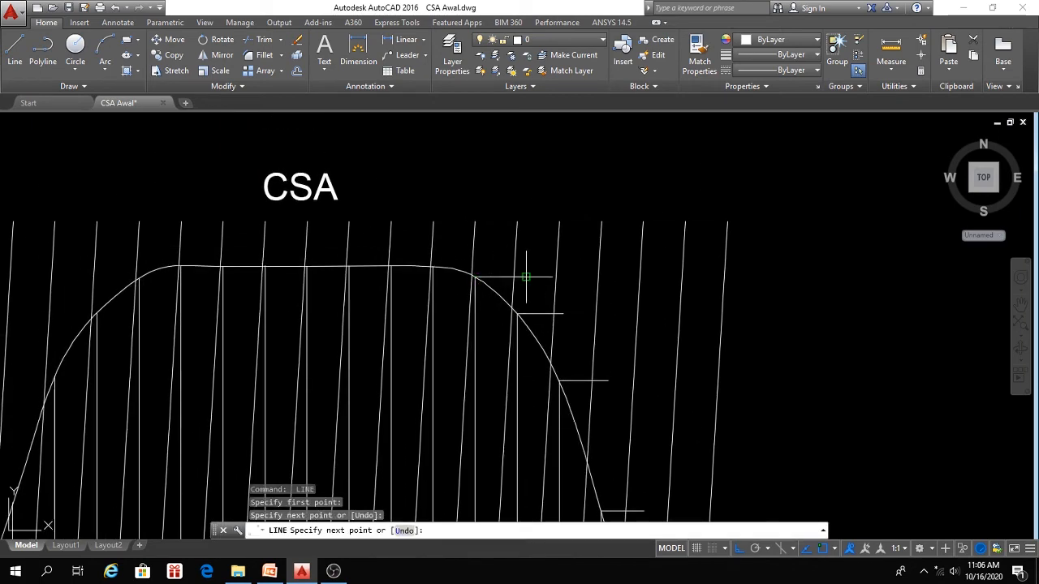
key(Return)
Draw a horizontal line about 7.2 long from the top of the station 13 ordinate forward across its slanted line.
scroll(456, 305, up, 4)
key(Return)
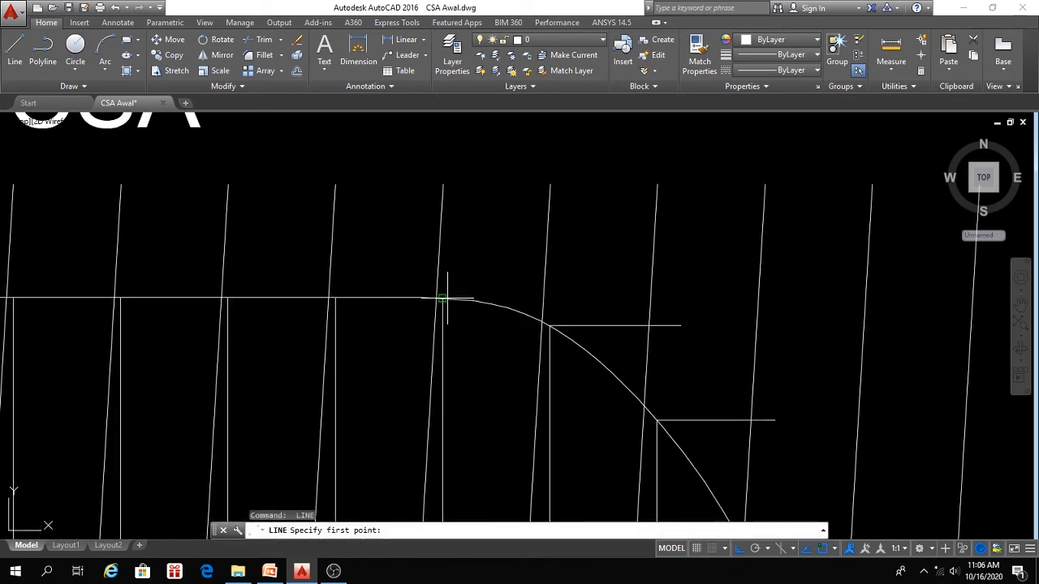
click(442, 298)
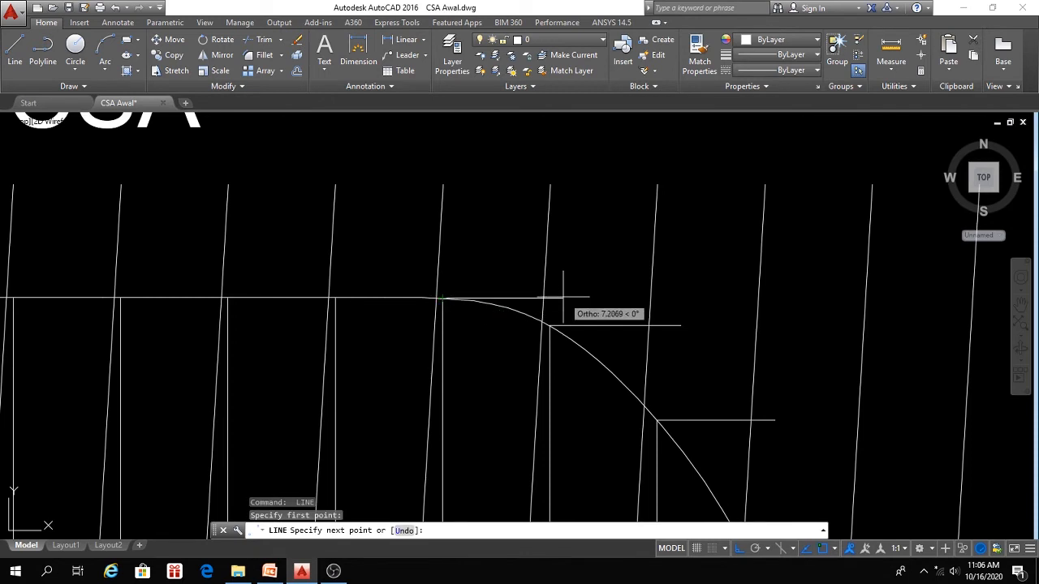
key(Return)
Draw a horizontal line from the top of the station 12 ordinate to just past its slanted line, short of station 13.
middle_drag(436, 336, 551, 365)
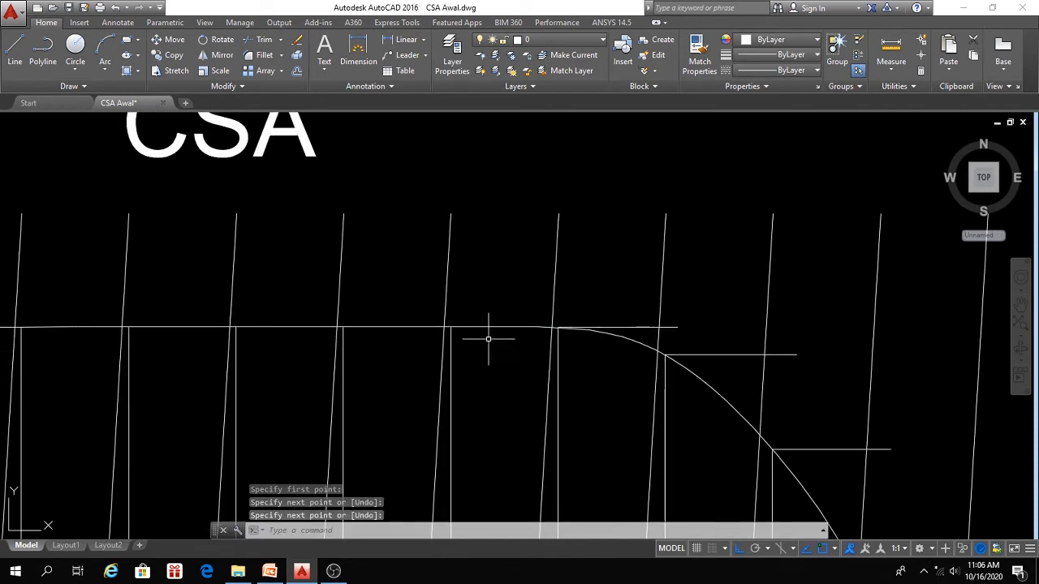
key(Return)
click(451, 326)
scroll(552, 328, up, 4)
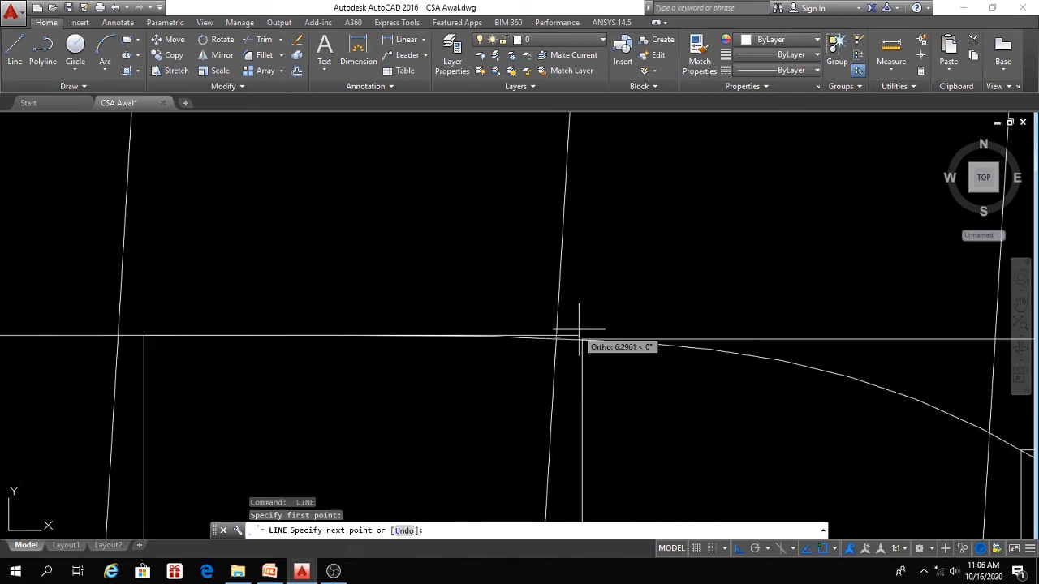
scroll(560, 334, up, 4)
click(531, 340)
key(Return)
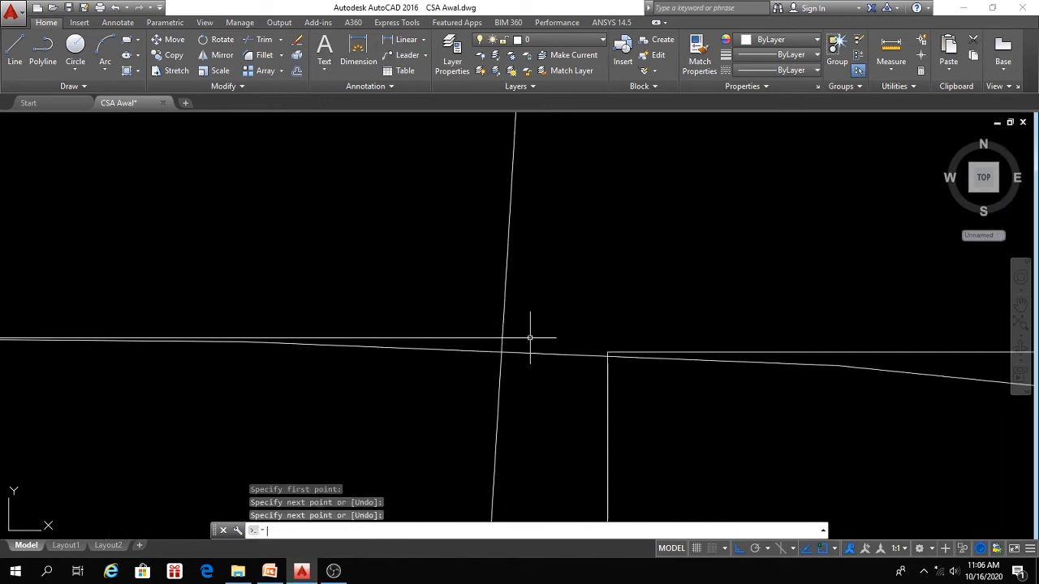
Draw a horizontal line from the top of the station 11 ordinate forward to its slanted line.
scroll(489, 361, down, 6)
middle_drag(489, 362, 530, 370)
key(Return)
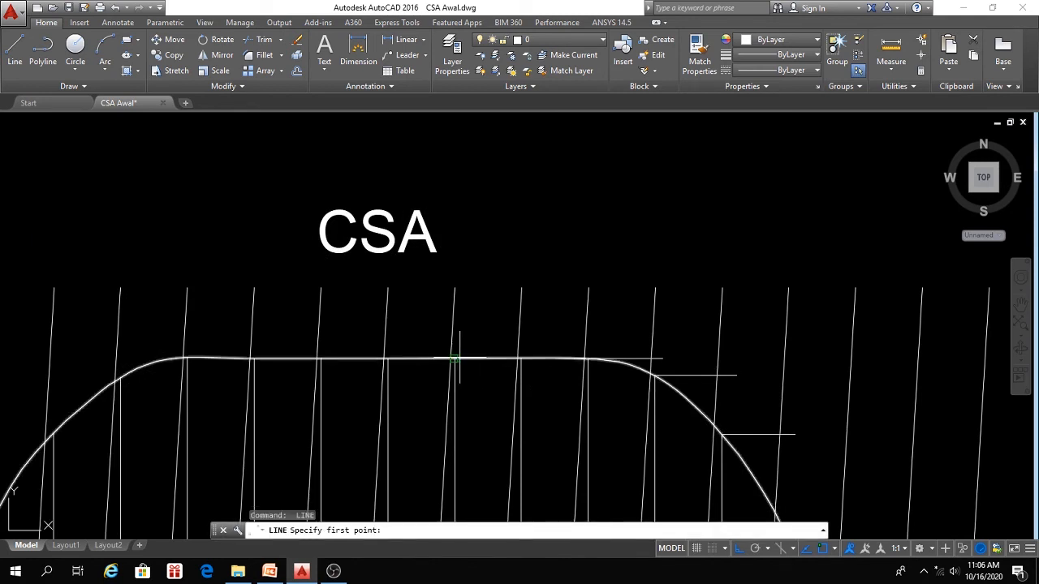
click(454, 358)
click(517, 358)
key(Return)
Draw a horizontal line from the top of the station 10 ordinate forward to its slanted line.
key(Return)
click(387, 357)
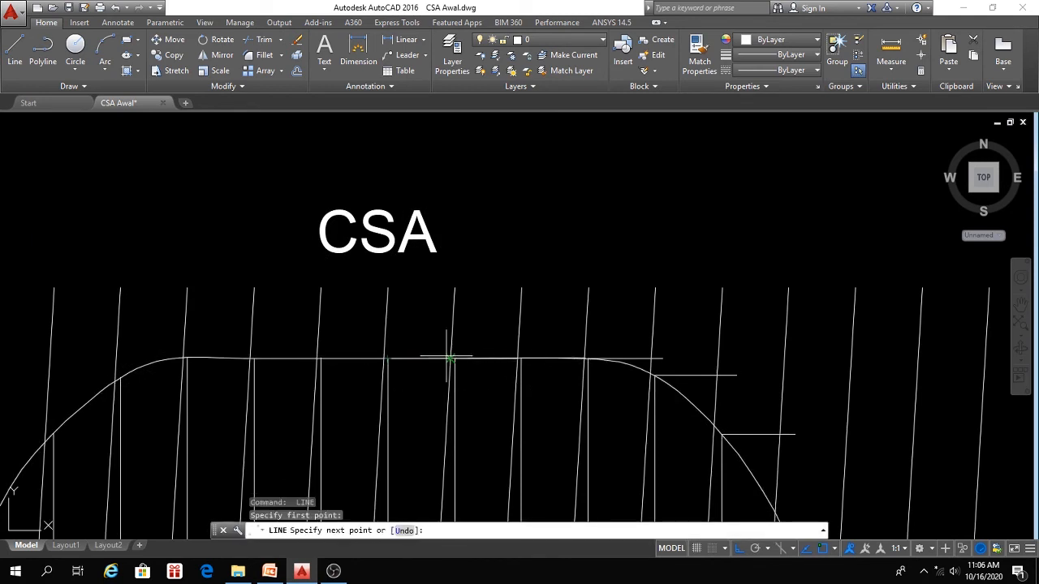
key(Return)
Draw a horizontal line from the top of the station 9 ordinate forward to its slanted line.
middle_drag(405, 378, 498, 378)
key(Return)
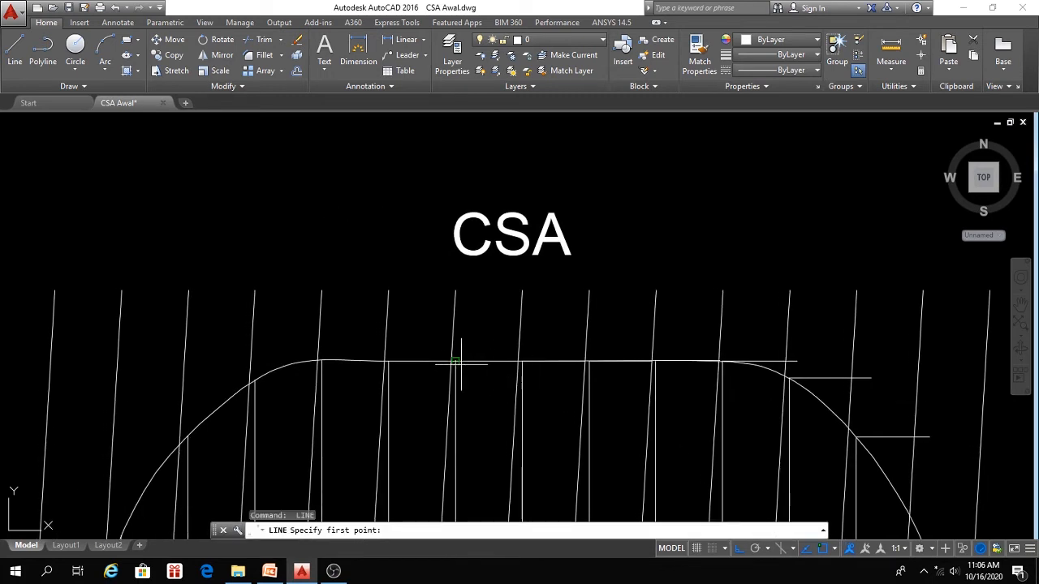
click(455, 361)
click(518, 361)
key(Return)
Draw a horizontal line from the top of the station 8 ordinate forward to its slanted line.
key(Return)
click(388, 361)
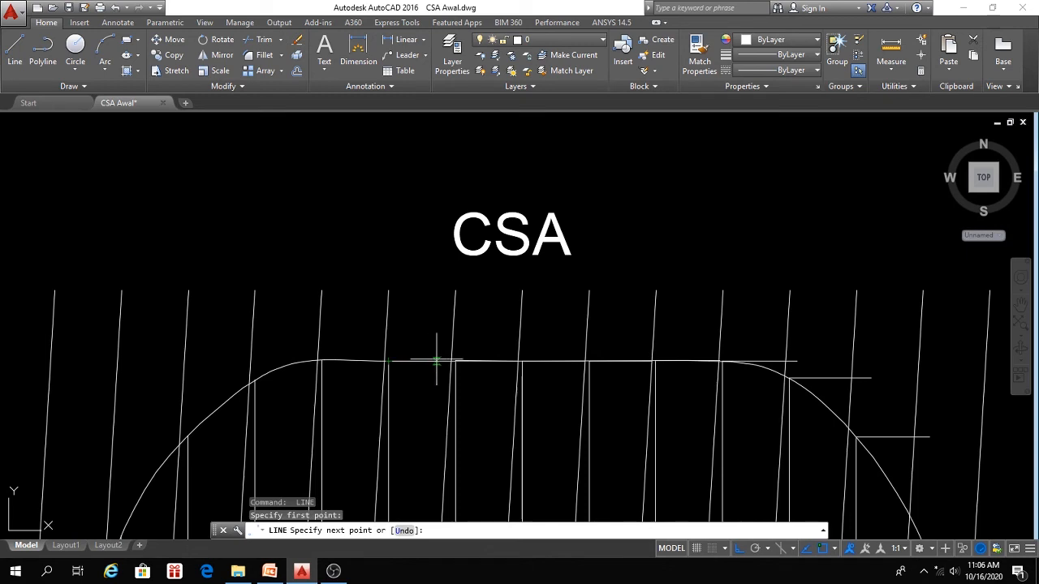
click(452, 361)
key(Return)
Draw a horizontal line from the top of the station 7 ordinate forward to its slanted line.
key(Return)
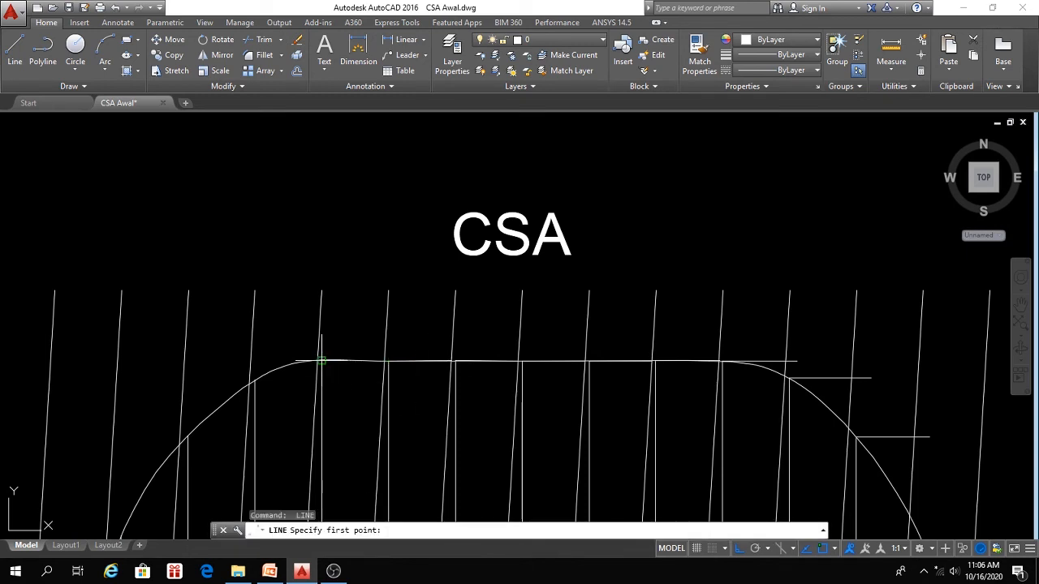
click(323, 361)
click(384, 361)
key(Return)
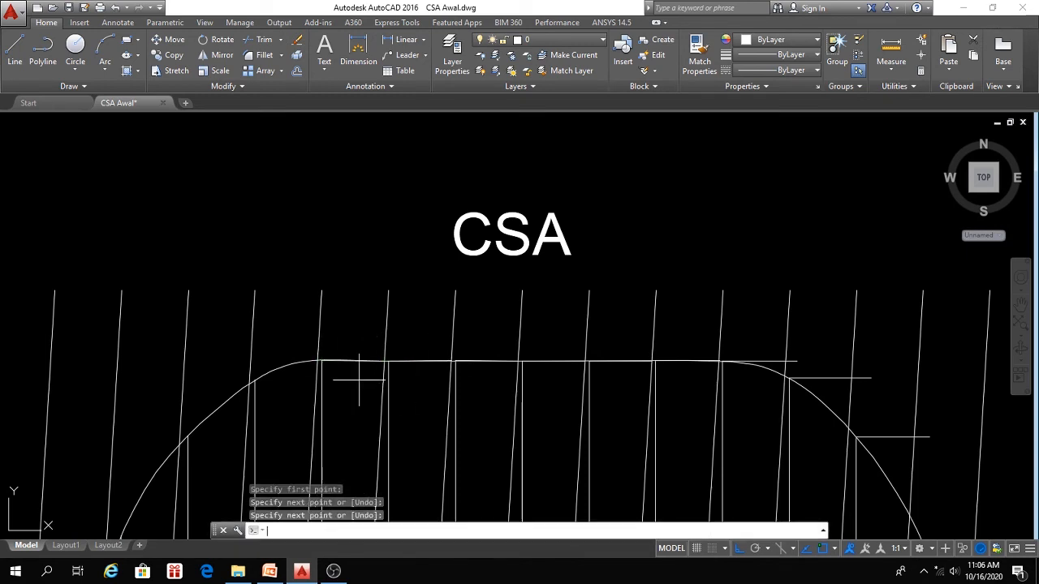
Draw a horizontal line from the top of the station 6 ordinate to just past its slanted line, short of station 7.
key(Return)
middle_drag(363, 381, 477, 366)
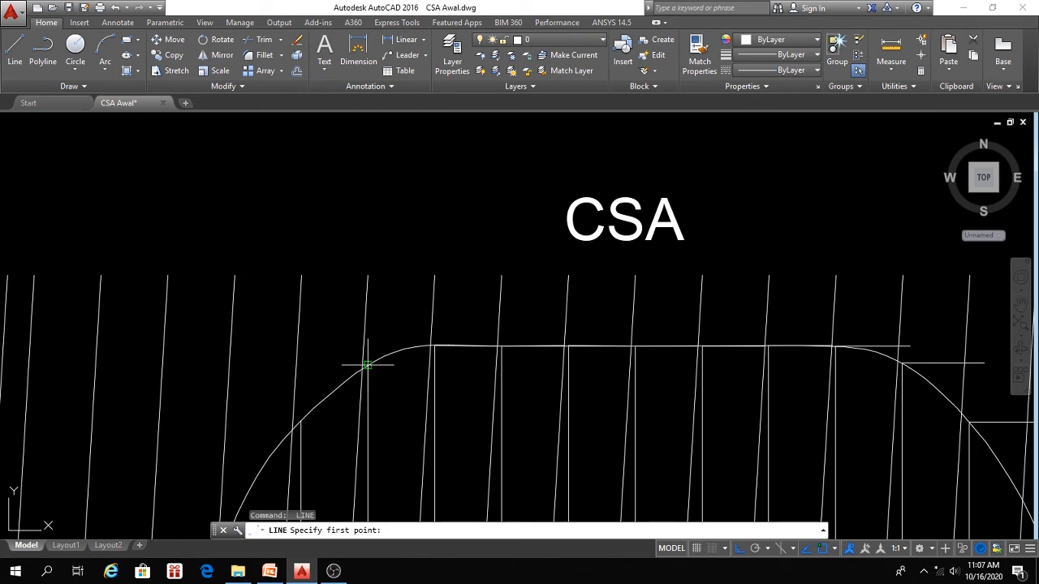
click(367, 365)
scroll(428, 365, up, 5)
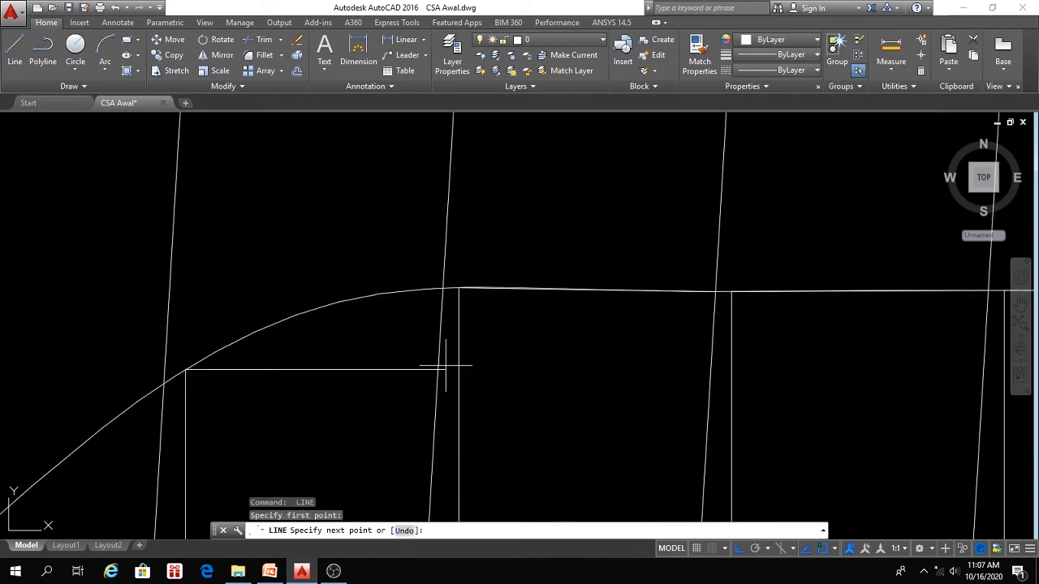
click(447, 364)
key(Return)
Draw a horizontal line from the top of the station 5 ordinate to just past its slanted line, short of station 6.
scroll(367, 401, down, 2)
scroll(366, 401, down, 2)
middle_drag(367, 401, 453, 318)
key(Return)
click(273, 398)
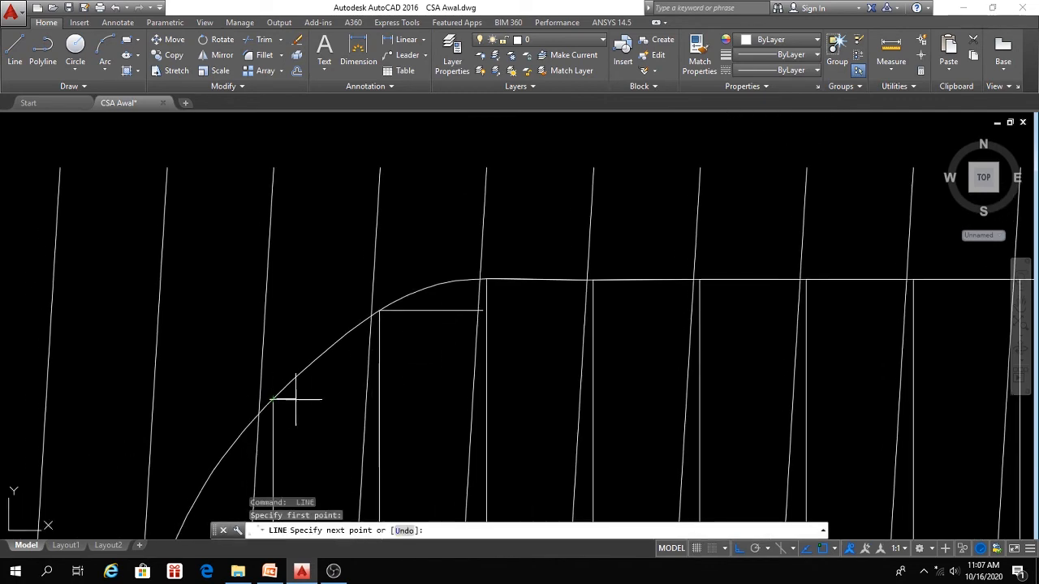
scroll(344, 399, up, 4)
click(415, 391)
key(Return)
Draw a horizontal line from the top of the station 4 ordinate to just past its slanted line.
scroll(365, 343, down, 4)
scroll(366, 343, up, 3)
key(Return)
scroll(342, 325, up, 2)
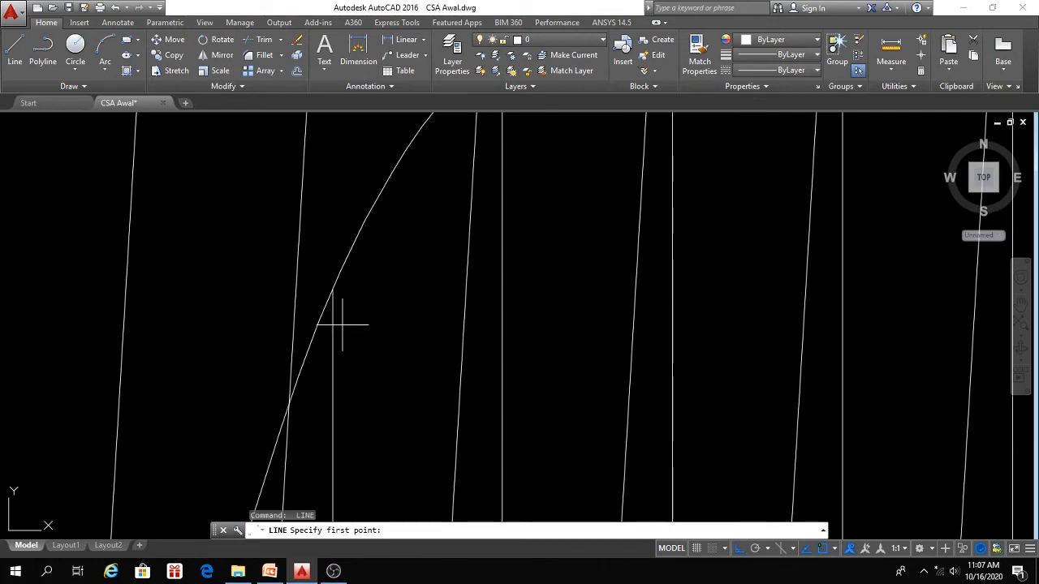
scroll(358, 343, down, 2)
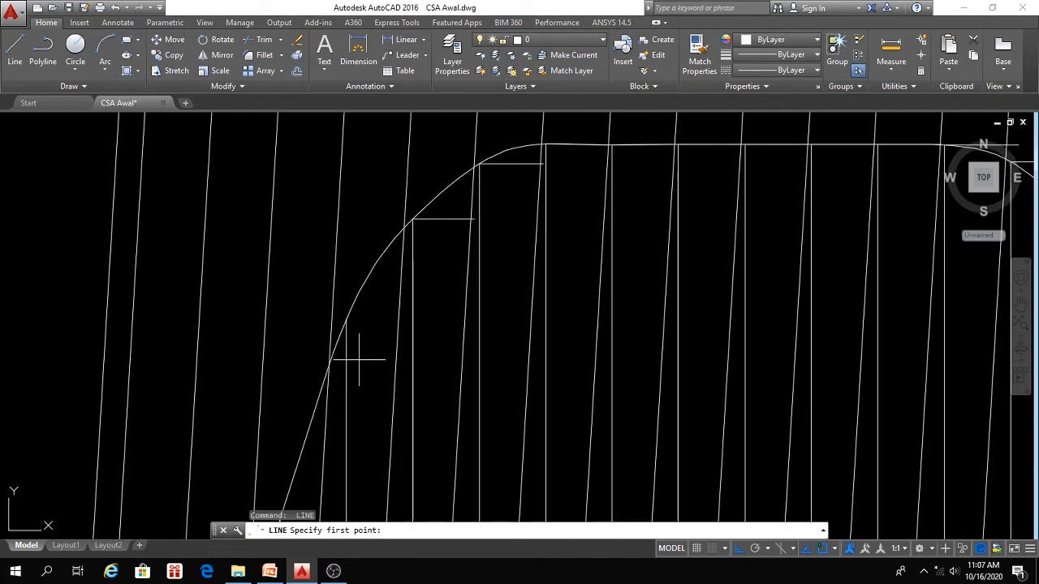
click(349, 317)
scroll(401, 320, up, 5)
click(403, 298)
key(Return)
Draw a horizontal line from the top of the station 3 ordinate to just past its slanted line.
scroll(405, 299, down, 5)
middle_drag(404, 355, 405, 317)
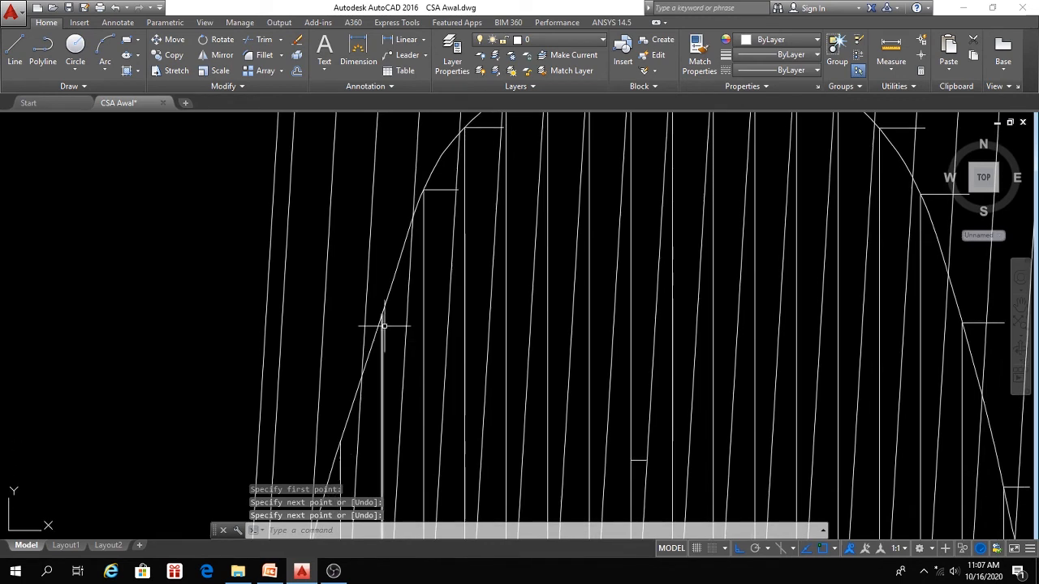
key(Return)
click(382, 314)
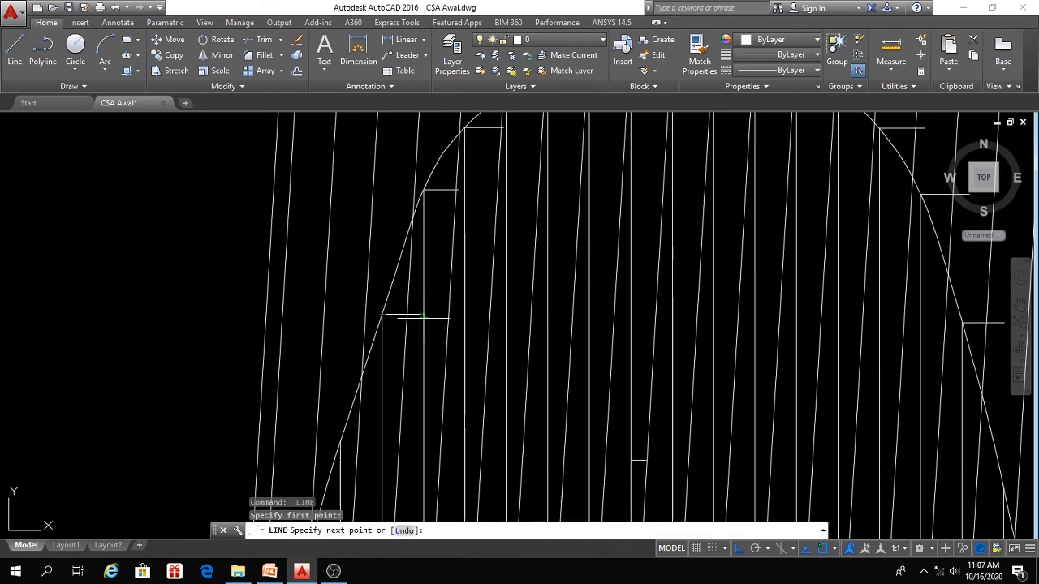
scroll(394, 313, up, 5)
click(398, 302)
key(Return)
Draw a horizontal line from the top of the station 2 ordinate forward across its slanted line.
scroll(352, 371, down, 5)
scroll(357, 349, up, 3)
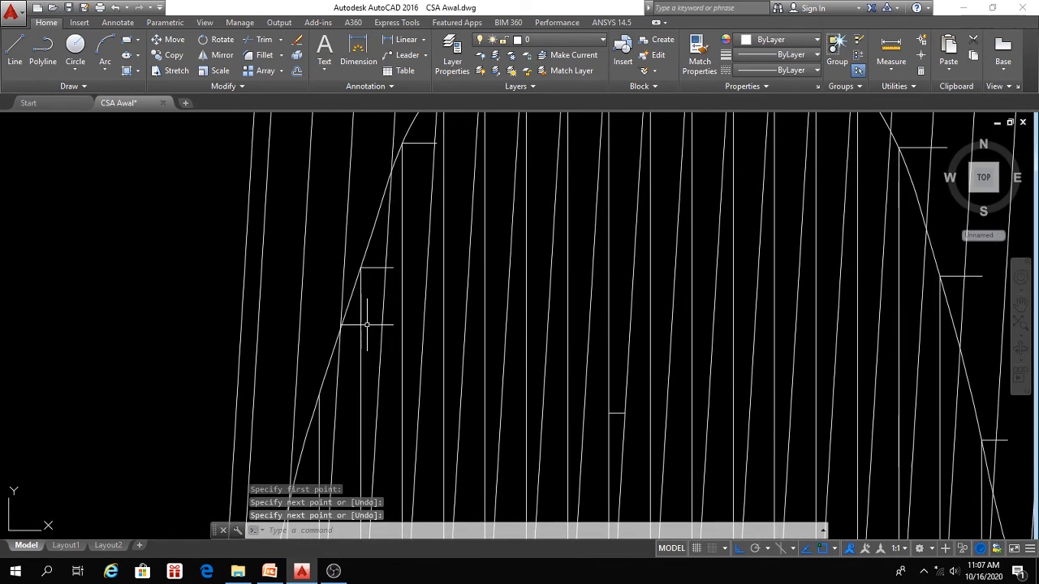
key(Return)
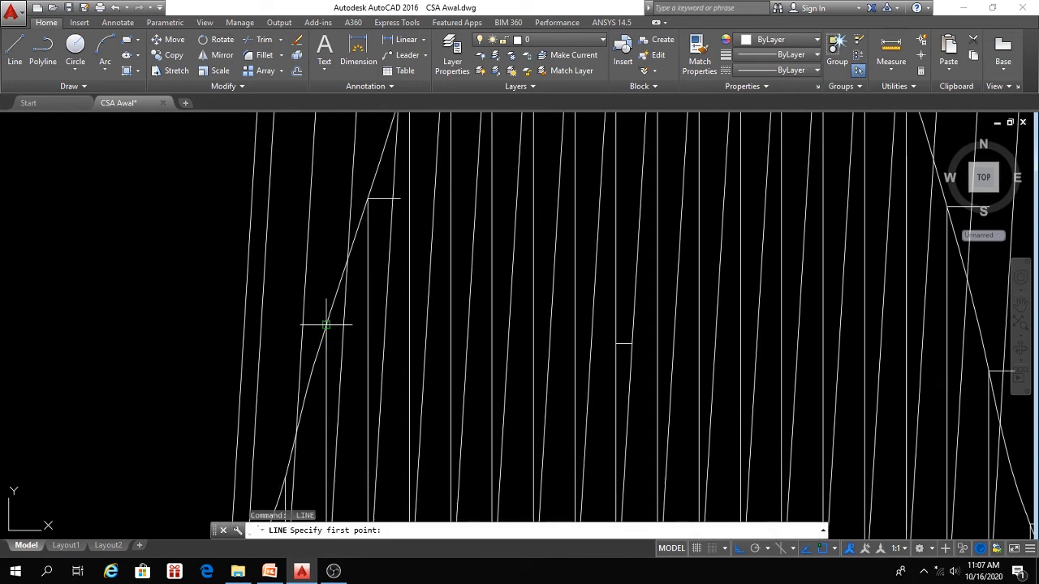
click(325, 325)
scroll(345, 324, up, 2)
click(349, 317)
key(Return)
Draw a horizontal line about 2.6 long from the top of the station 1 ordinate forward across its slanted line.
scroll(328, 374, down, 2)
mouse_move(328, 374)
middle_down()
mouse_move(359, 267)
mouse_move(344, 329)
mouse_move(349, 312)
middle_up()
key(Return)
click(334, 300)
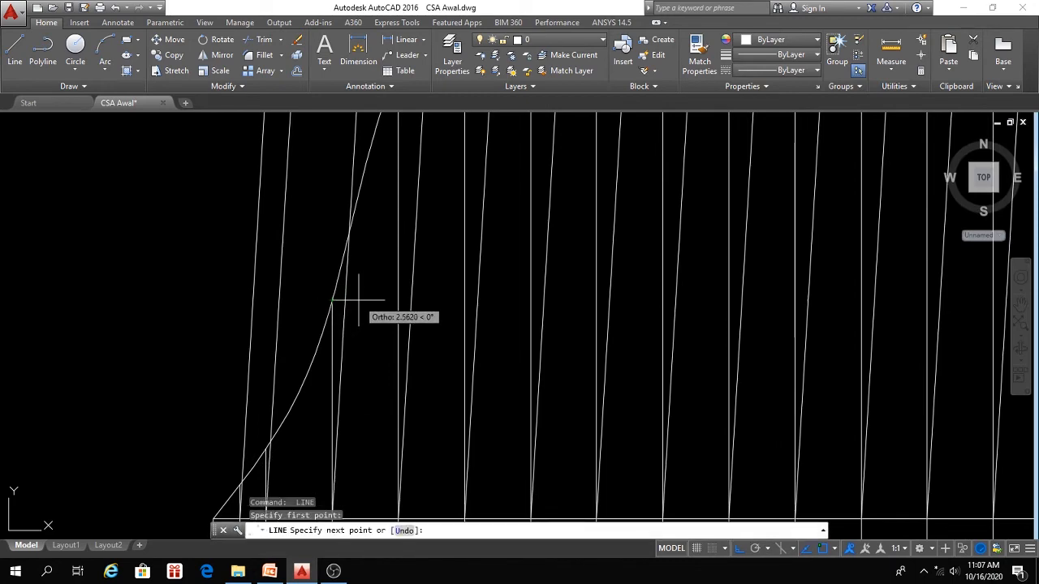
click(358, 300)
key(Return)
Draw a short horizontal line from the top of the Ap ordinate forward across its slanted line.
scroll(343, 308, down, 4)
scroll(338, 343, up, 8)
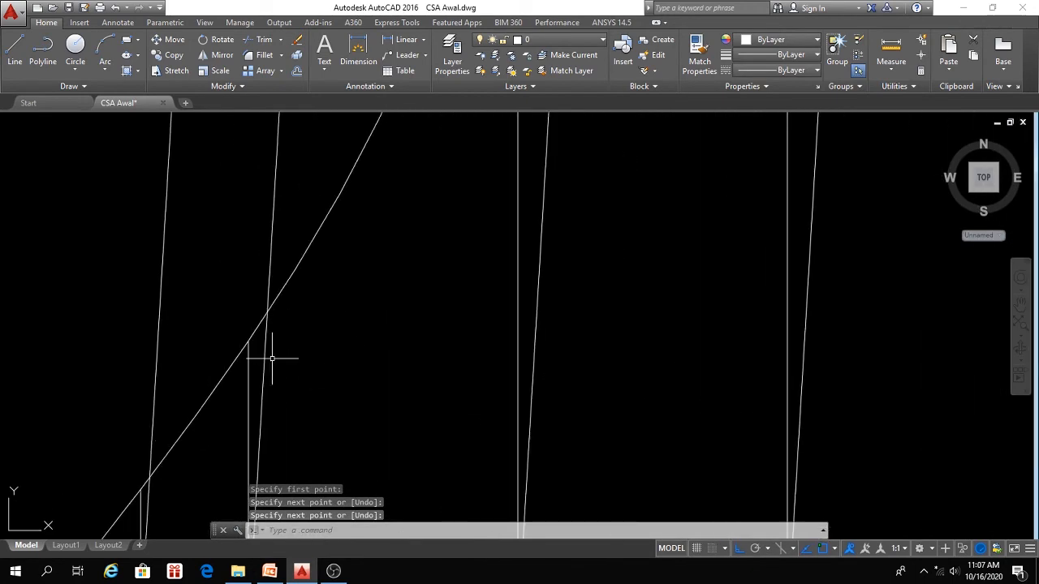
key(Return)
click(248, 342)
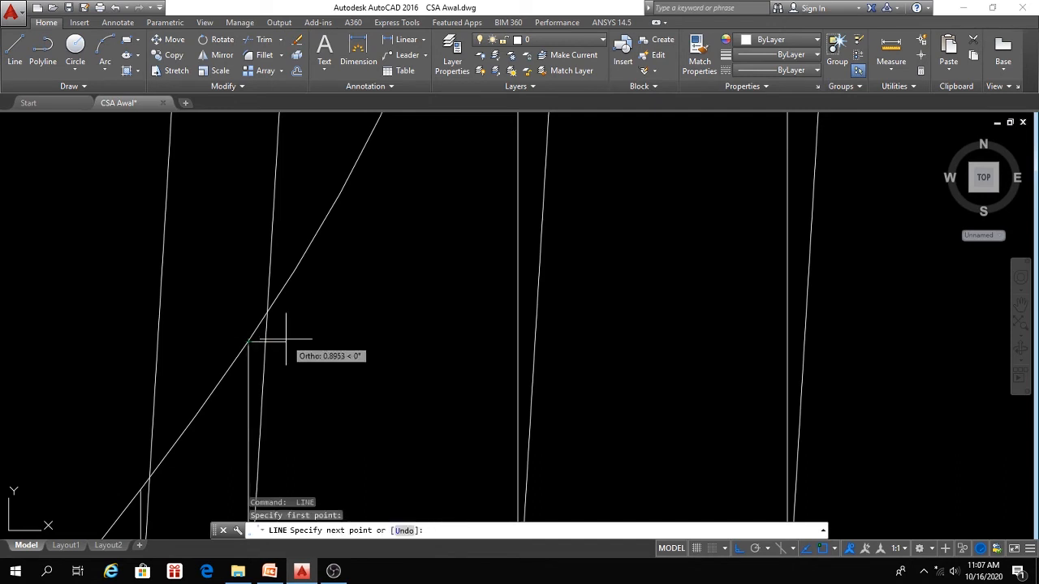
click(273, 360)
key(Return)
Draw a horizontal line about 0.5 long from the top of the A' ordinate forward across its slanted line.
scroll(326, 303, down, 4)
scroll(309, 316, up, 4)
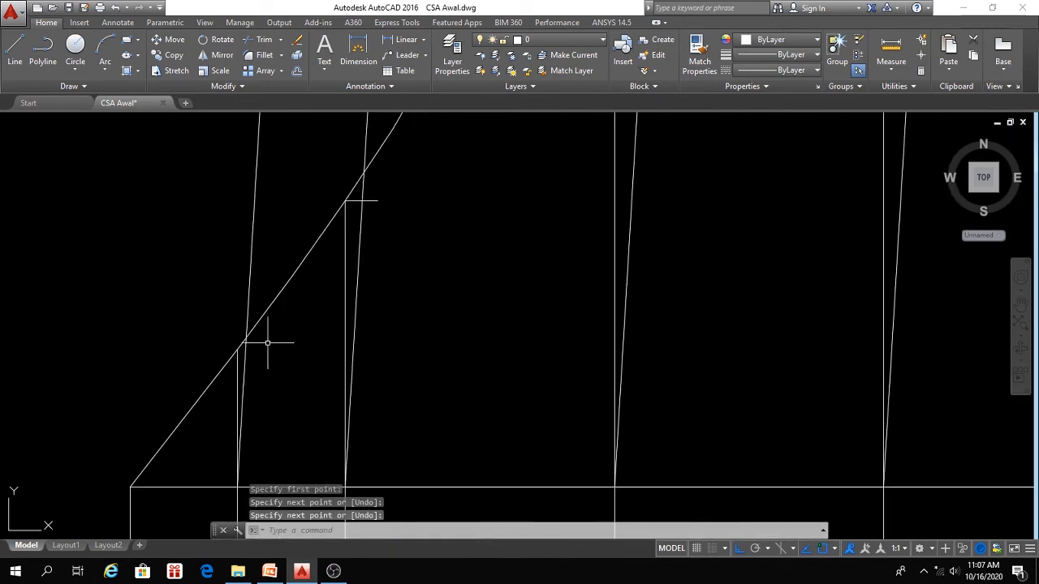
key(Return)
click(239, 351)
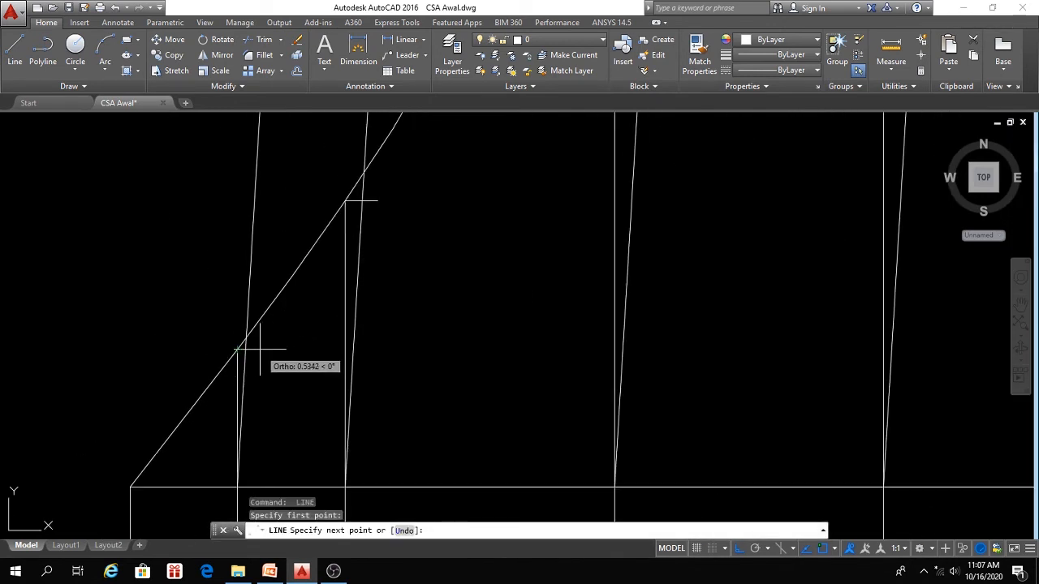
click(258, 350)
key(Return)
Examine where the horizontal lines cross the slanted lines along the CSA curve, from the A, A' and Ap end to the flat top.
scroll(332, 382, down, 4)
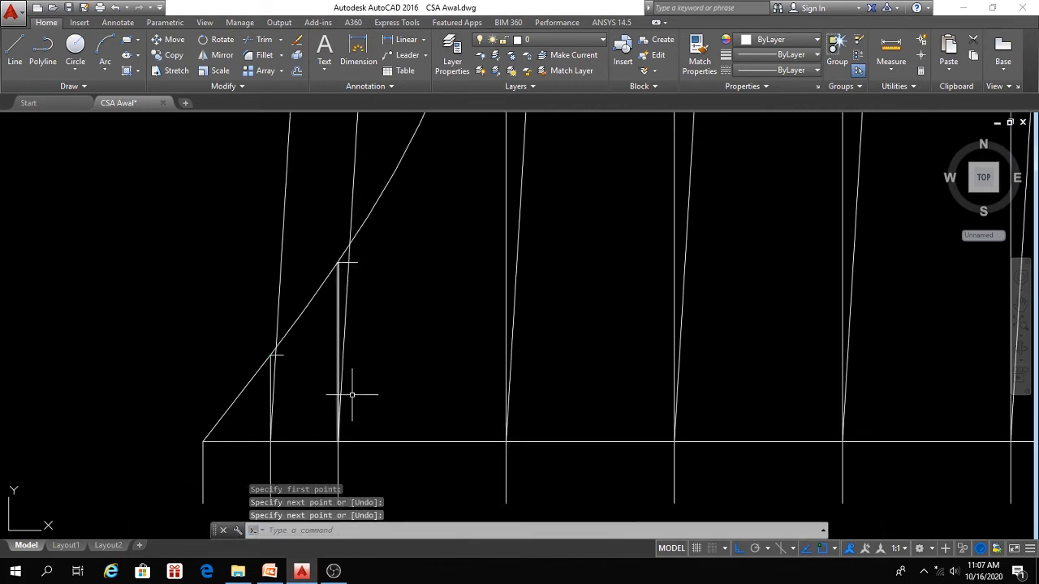
middle_drag(417, 359, 317, 397)
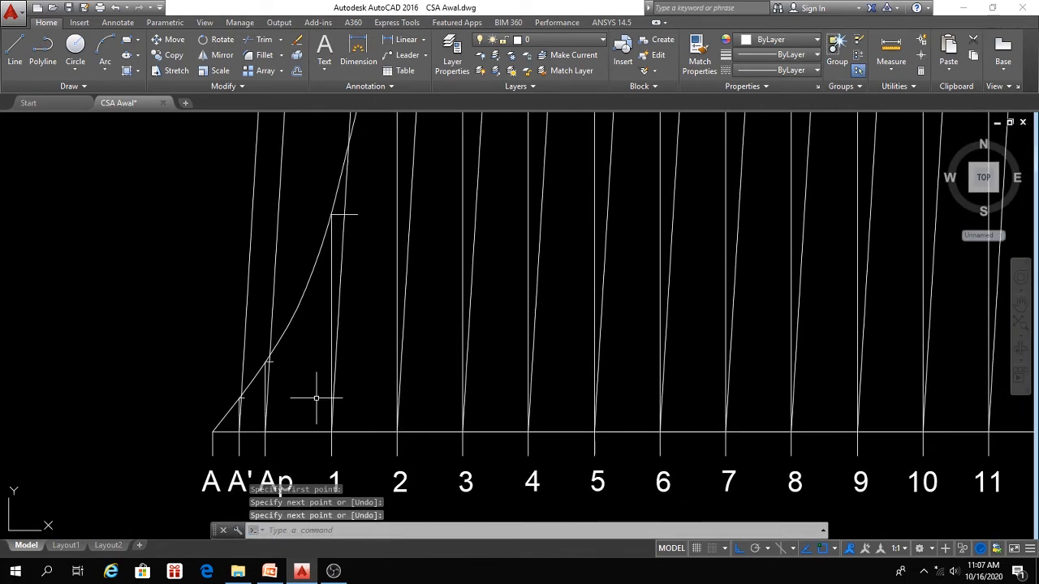
scroll(313, 388, down, 4)
middle_drag(313, 389, 274, 419)
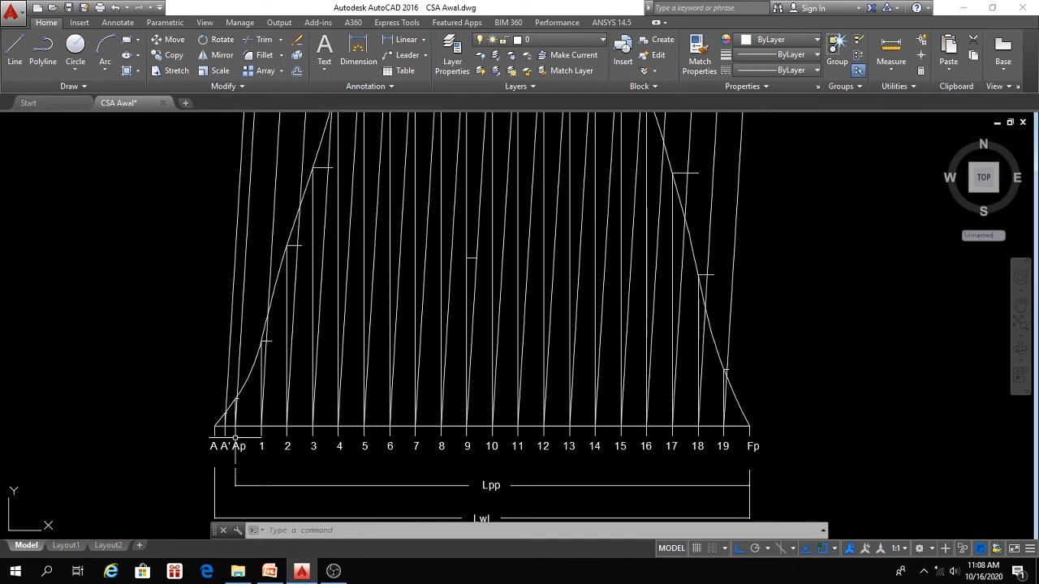
scroll(234, 438, up, 6)
scroll(251, 414, down, 2)
scroll(245, 417, up, 2)
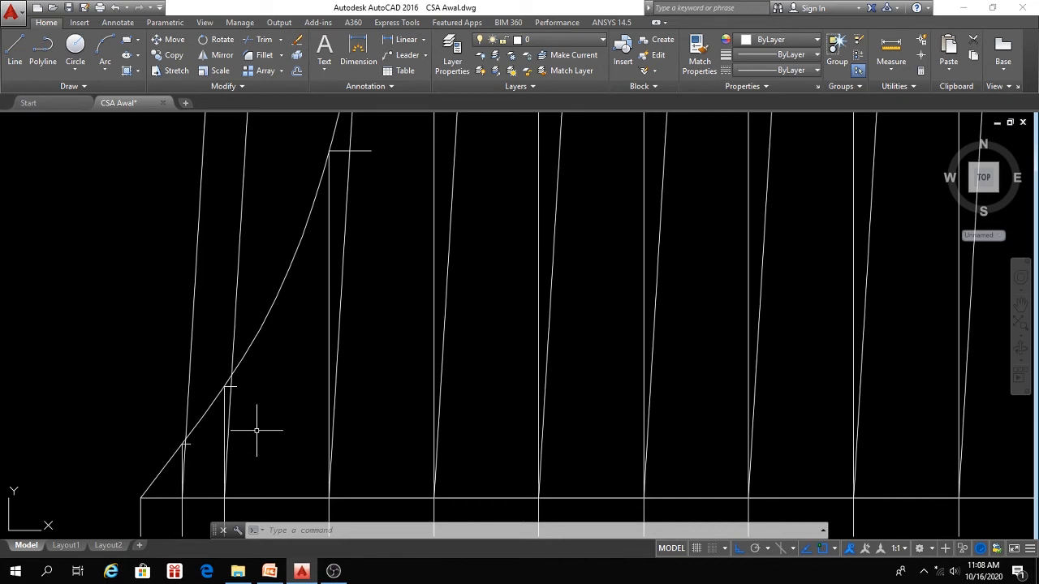
scroll(257, 430, up, 4)
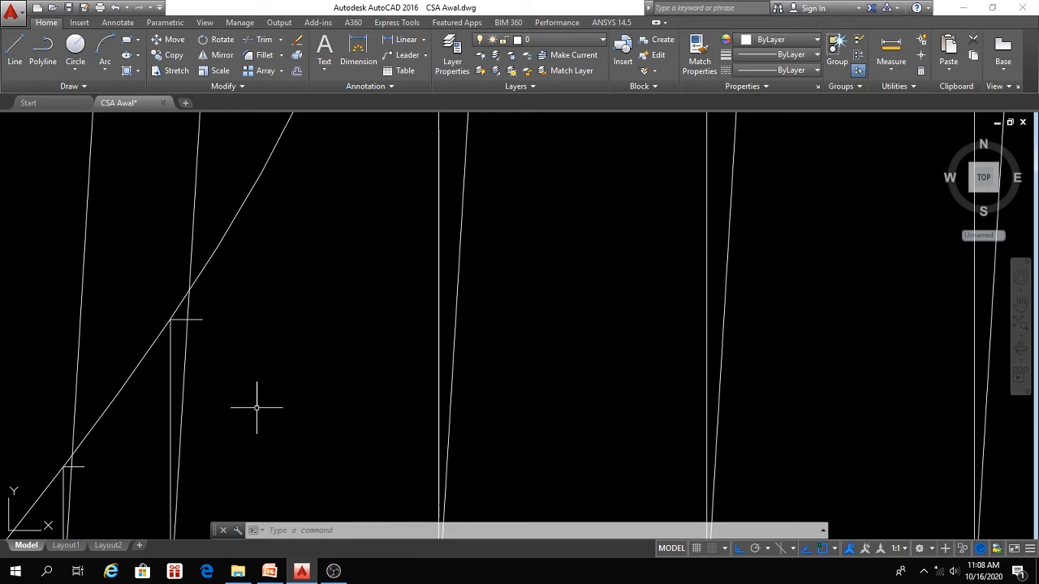
scroll(254, 422, down, 8)
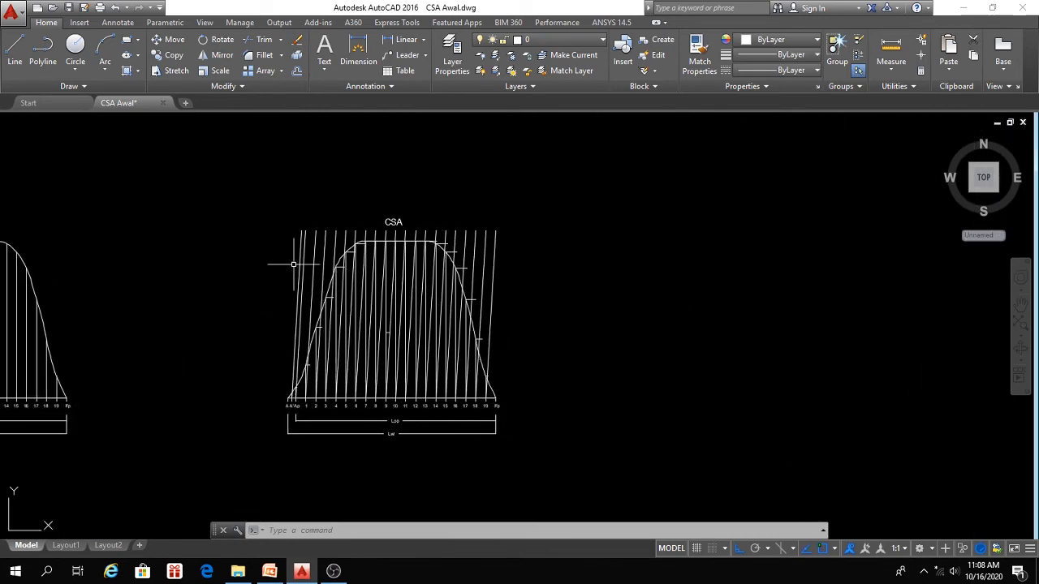
scroll(359, 239, up, 7)
scroll(380, 261, up, 2)
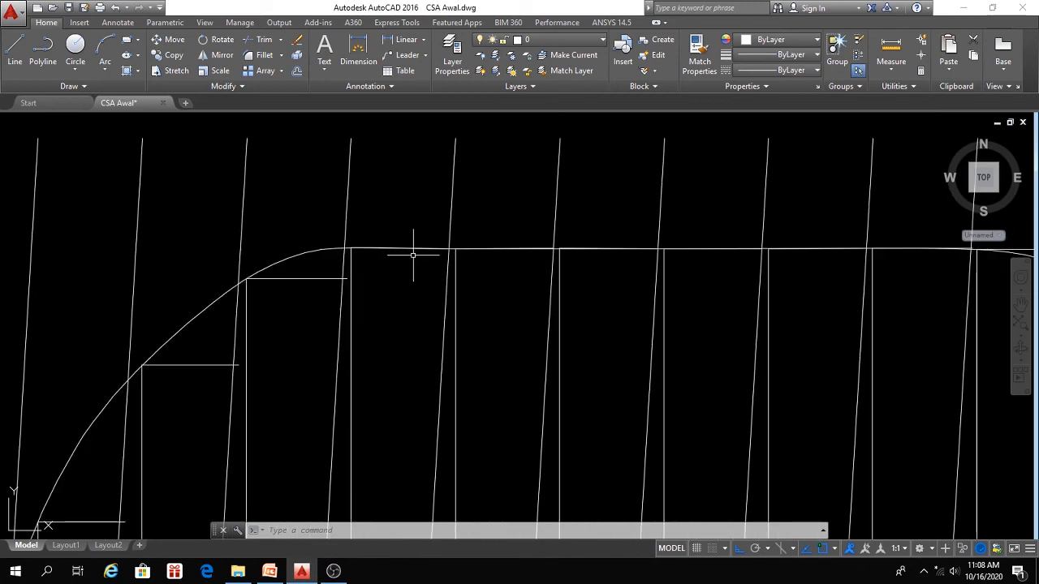
scroll(401, 271, down, 6)
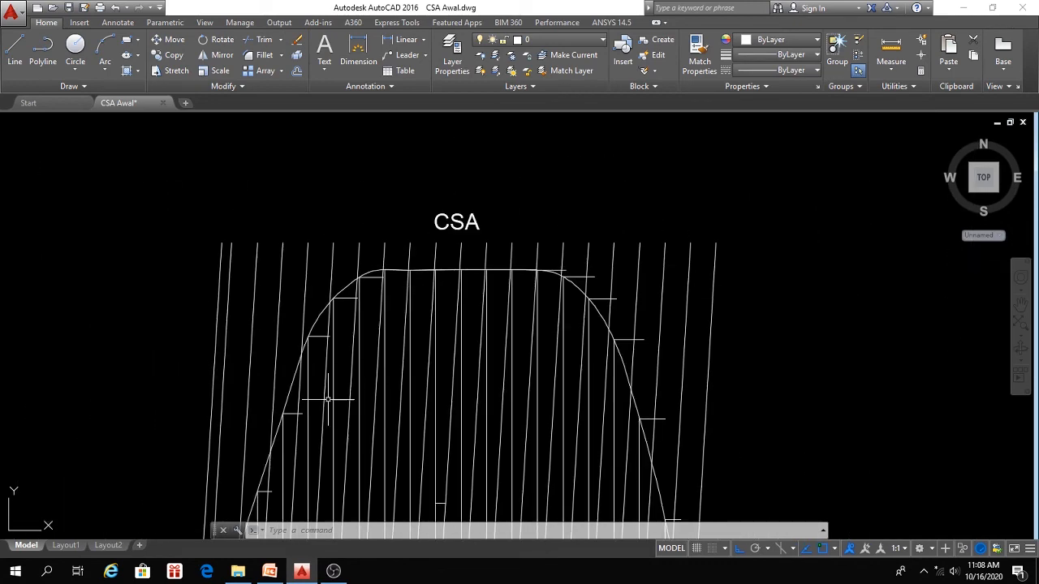
middle_drag(355, 325, 364, 291)
scroll(341, 312, up, 6)
middle_drag(347, 346, 318, 404)
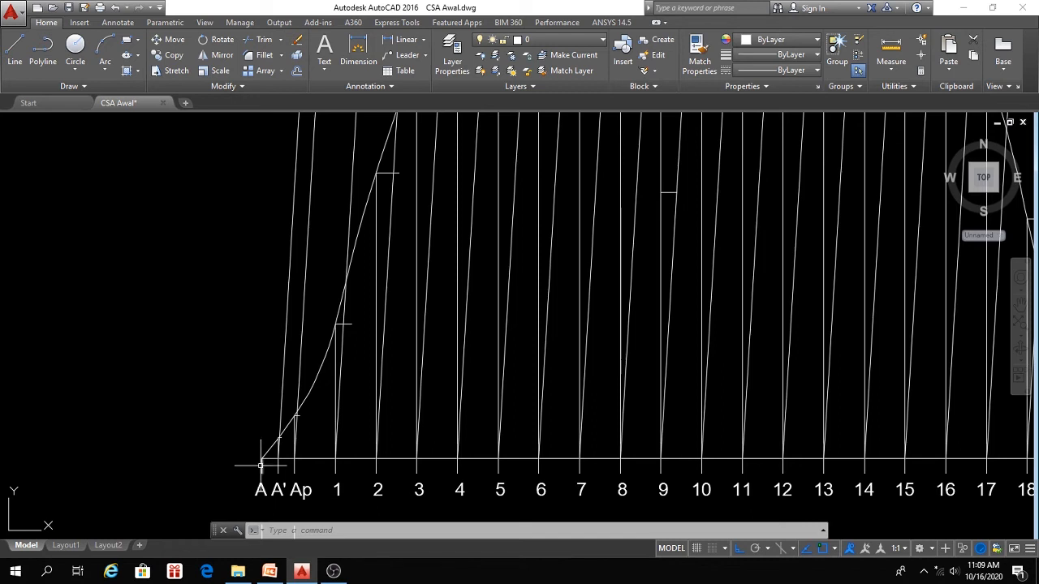
scroll(260, 466, up, 2)
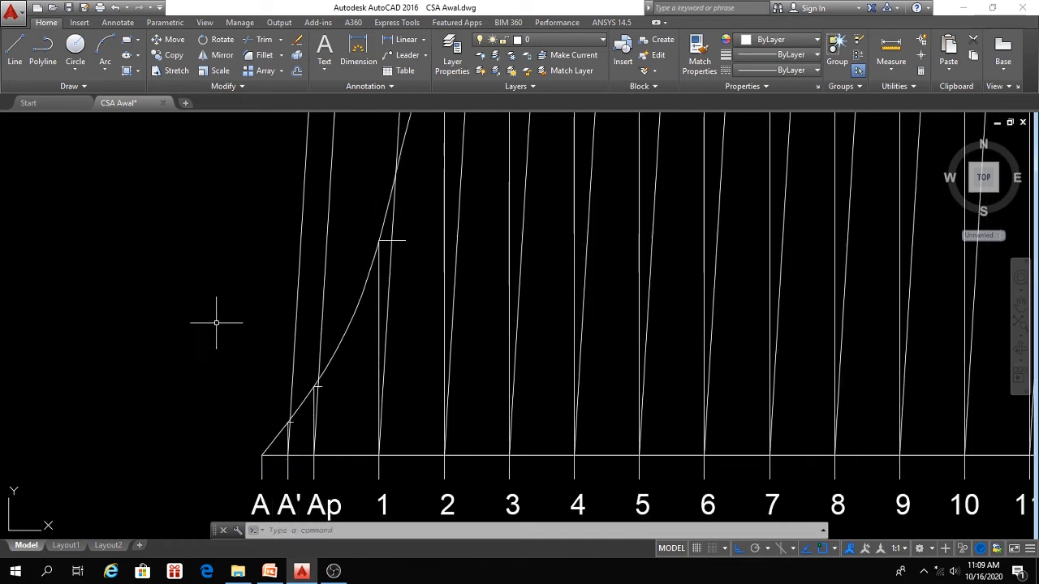
click(84, 85)
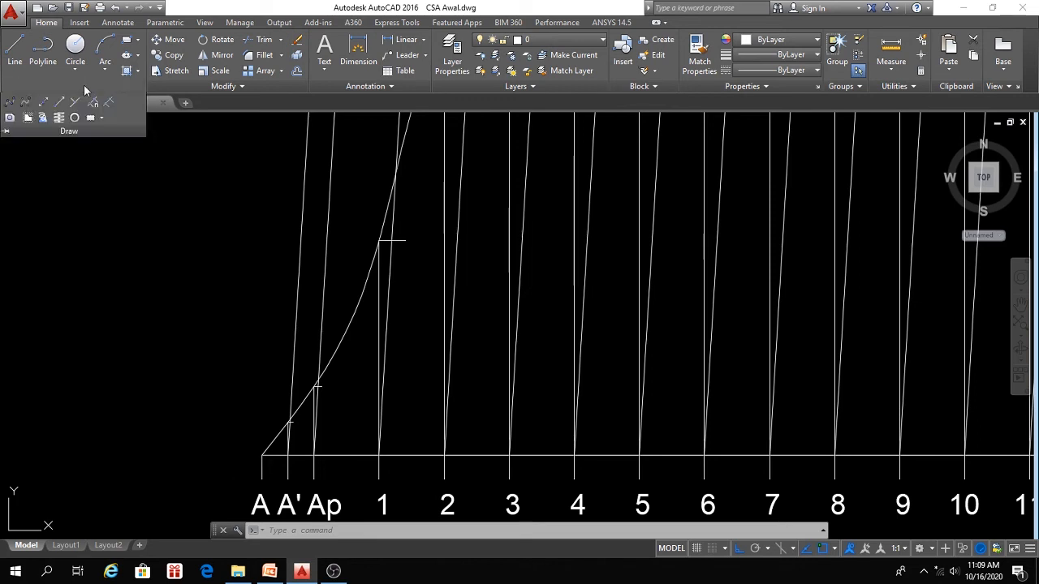
click(10, 101)
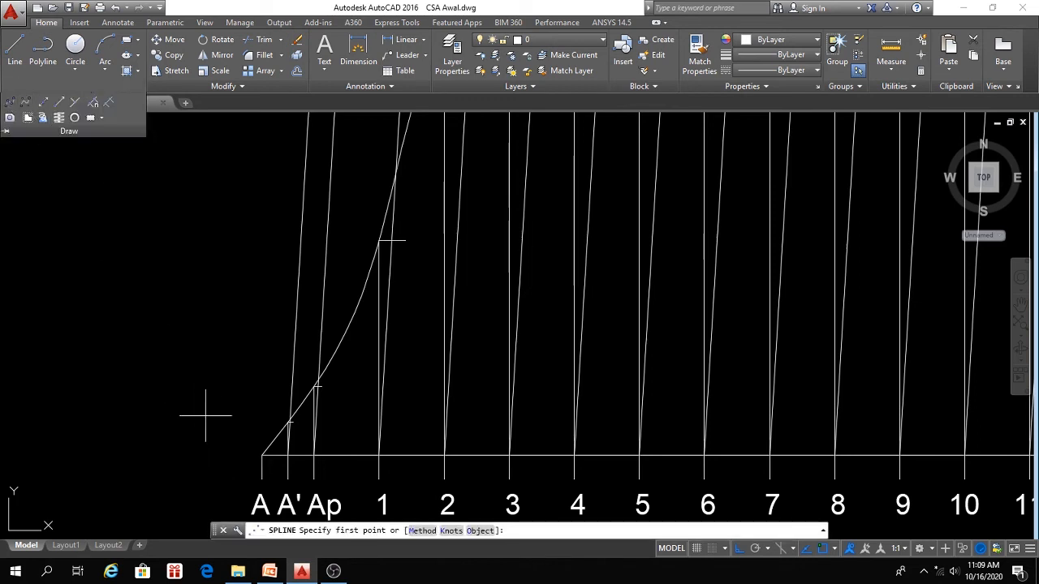
click(270, 438)
scroll(280, 431, up, 3)
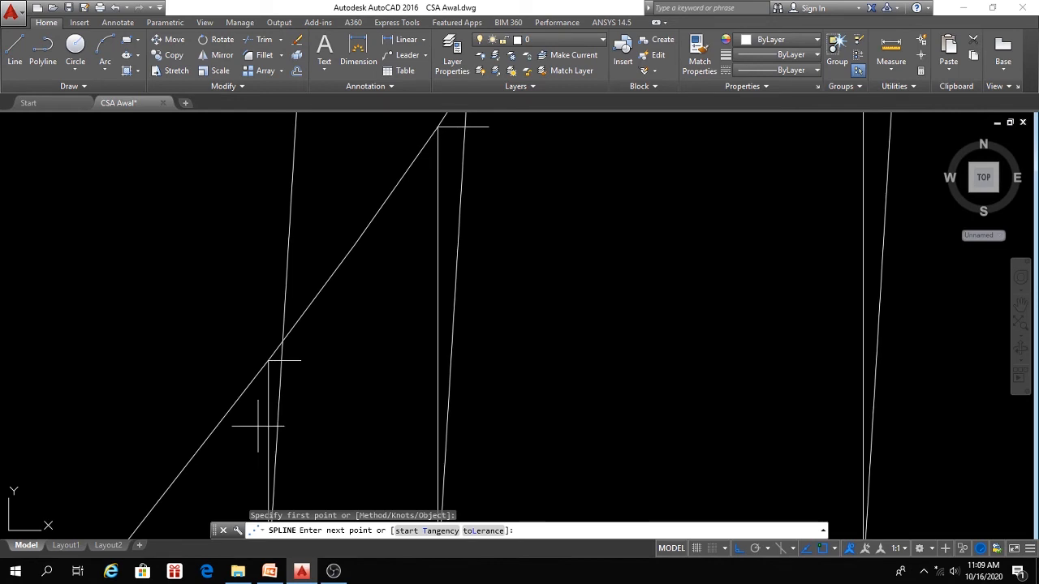
scroll(260, 426, down, 3)
key(Escape)
Start a spline at station A and pass it through the horizontal and slanted line intersections of A' and Ap.
middle_drag(170, 425, 171, 389)
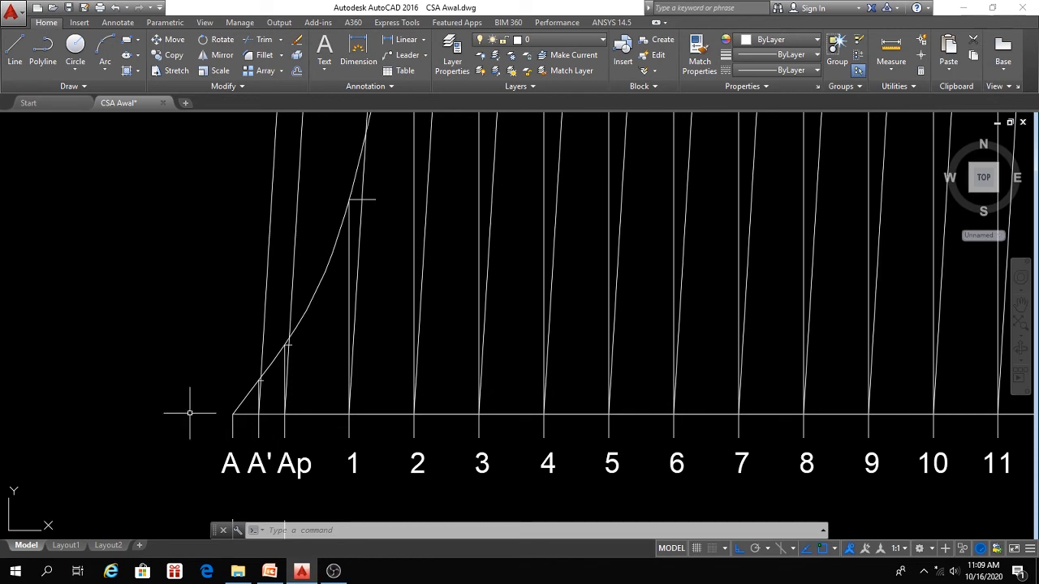
click(85, 87)
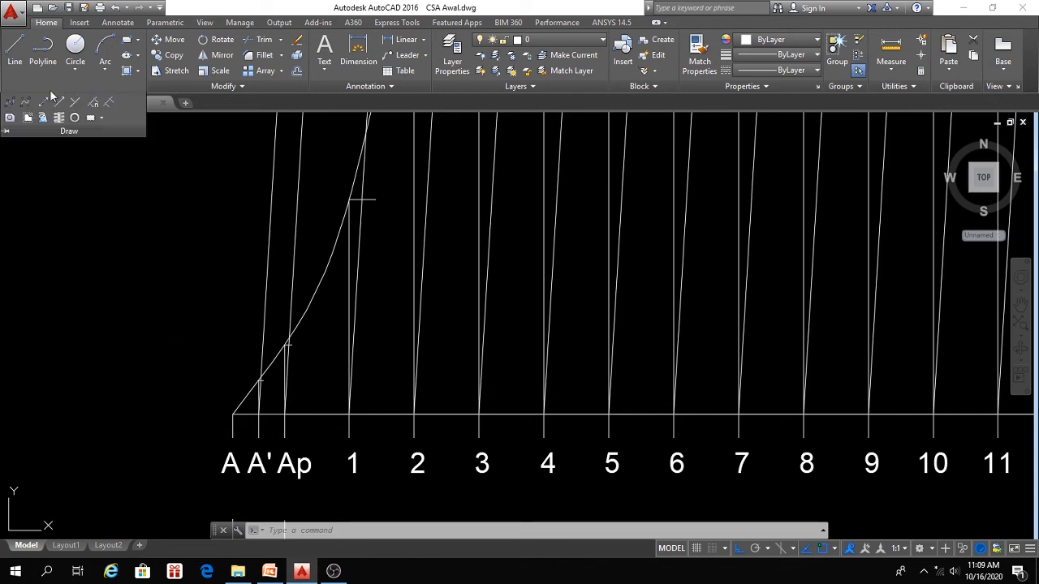
click(10, 104)
scroll(206, 394, up, 3)
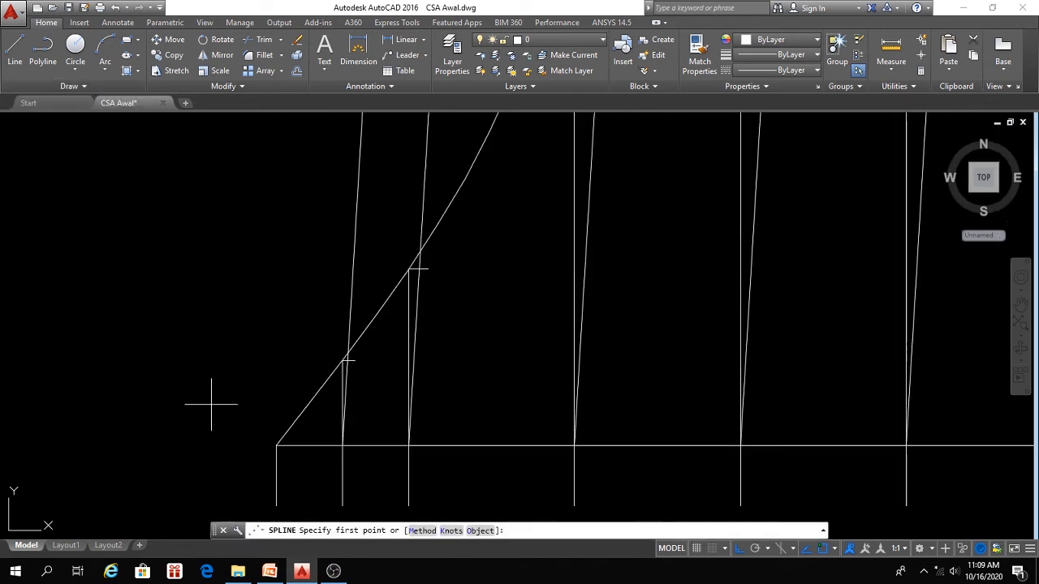
click(276, 445)
scroll(344, 366, up, 2)
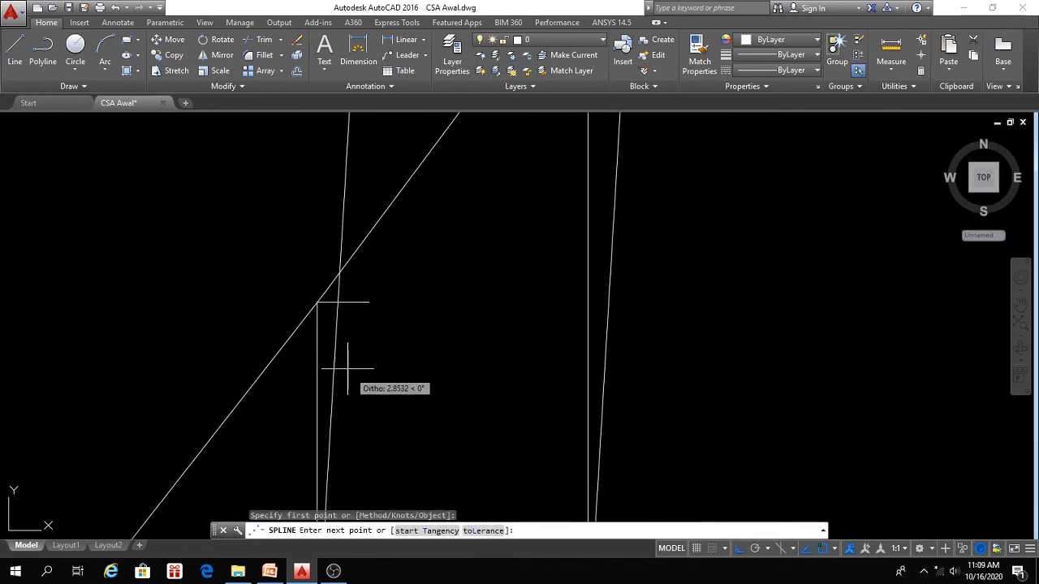
click(338, 303)
scroll(366, 294, down, 3)
scroll(429, 220, up, 2)
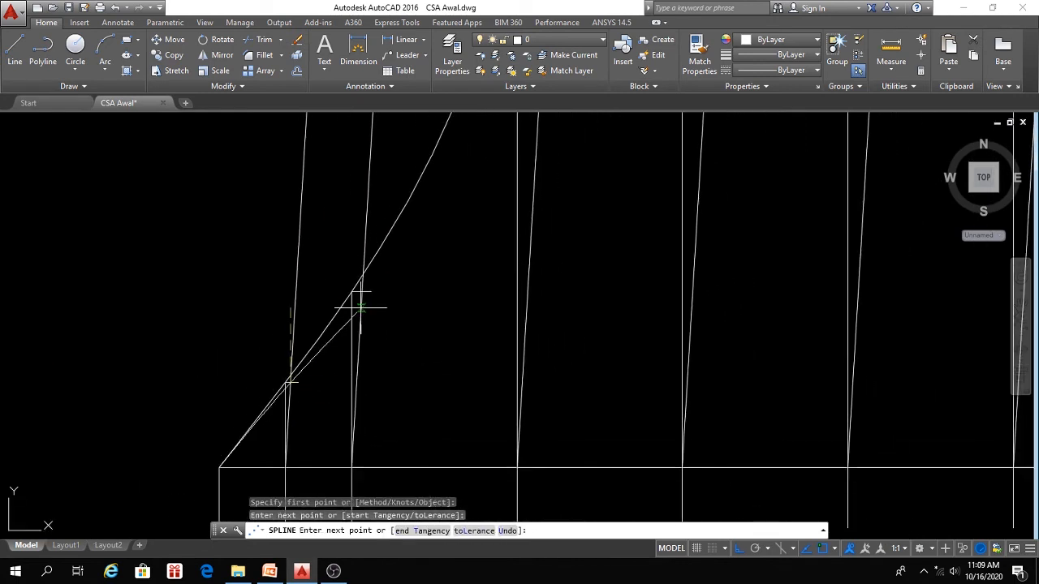
click(362, 291)
scroll(396, 283, down, 2)
middle_drag(411, 272, 307, 418)
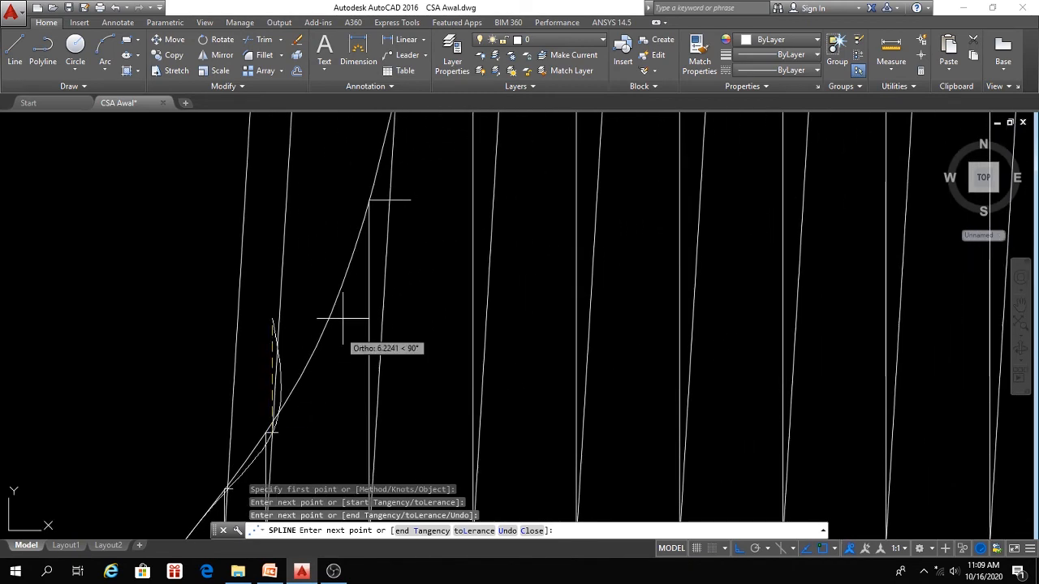
Continue the spline through the horizontal and slanted line intersections of stations 1 to 6.
click(390, 207)
scroll(393, 213, down, 3)
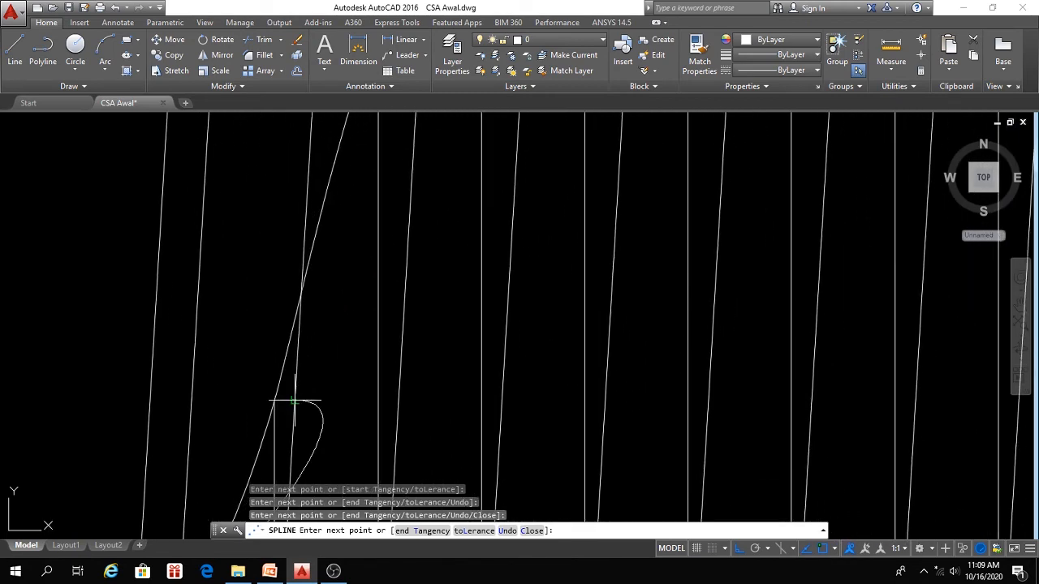
scroll(389, 215, up, 2)
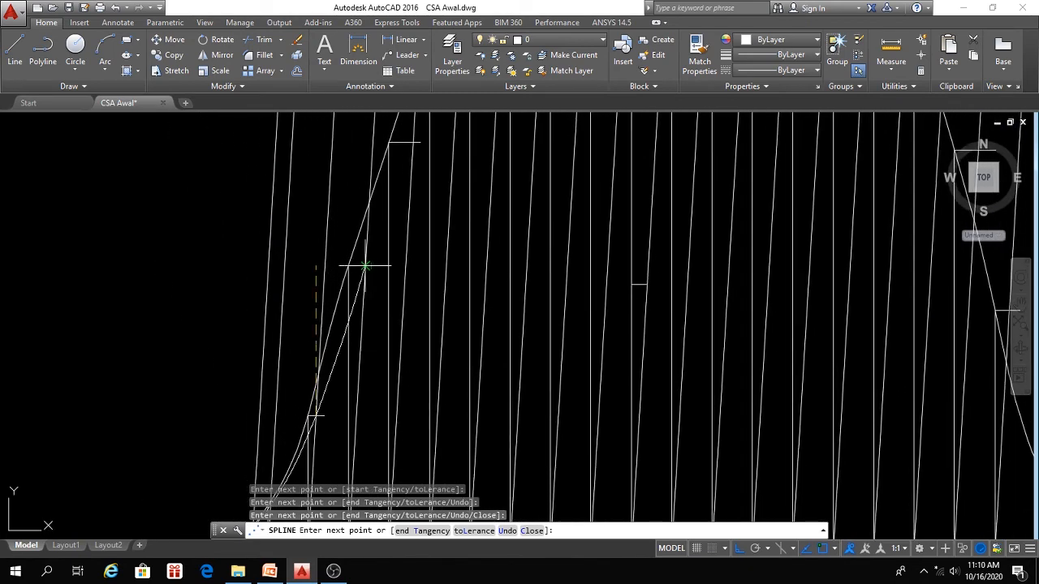
click(362, 277)
middle_drag(362, 276, 322, 392)
click(368, 273)
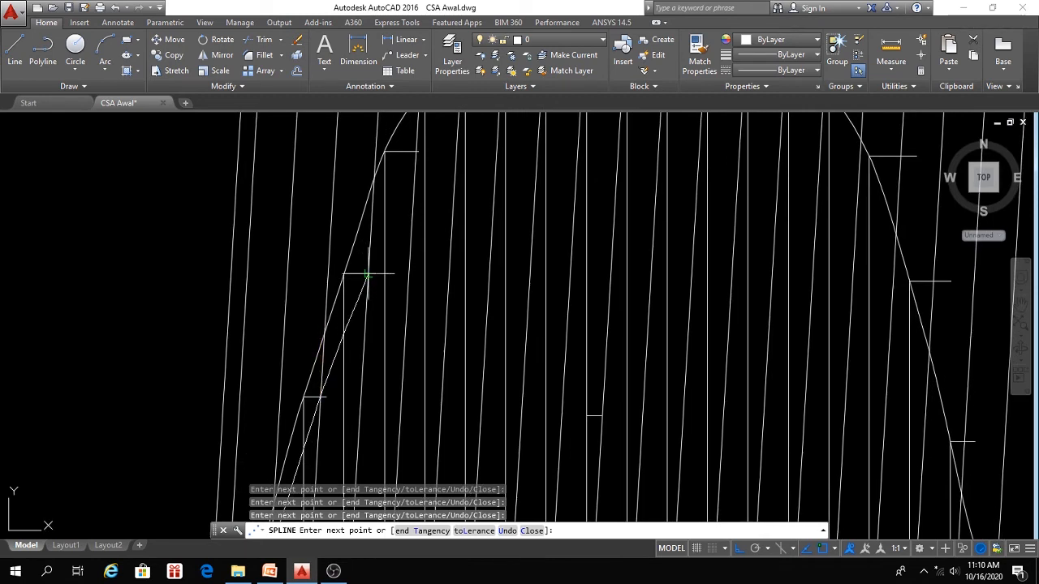
middle_drag(369, 274, 330, 404)
click(377, 285)
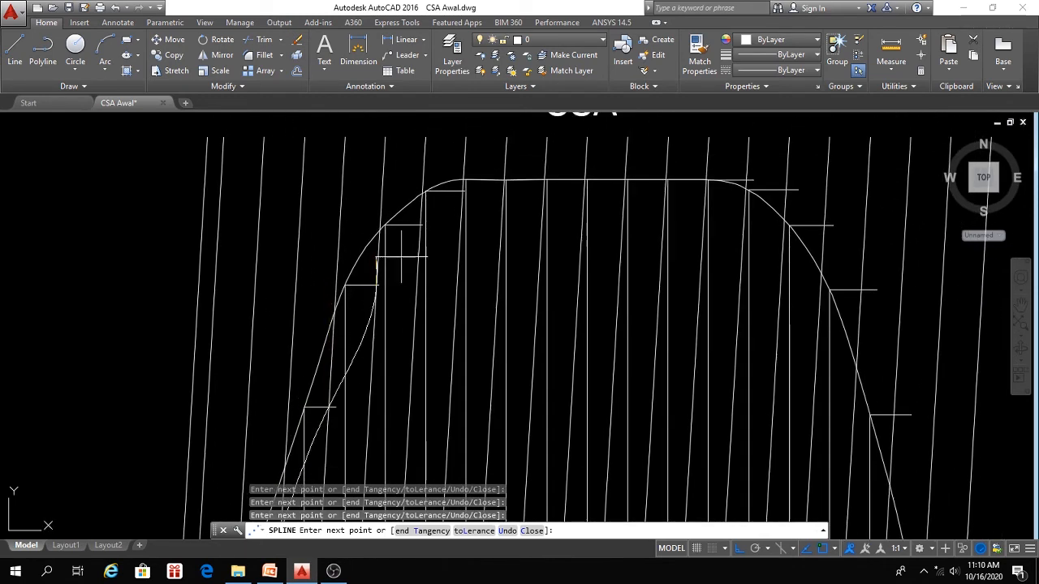
scroll(409, 231, up, 2)
click(427, 220)
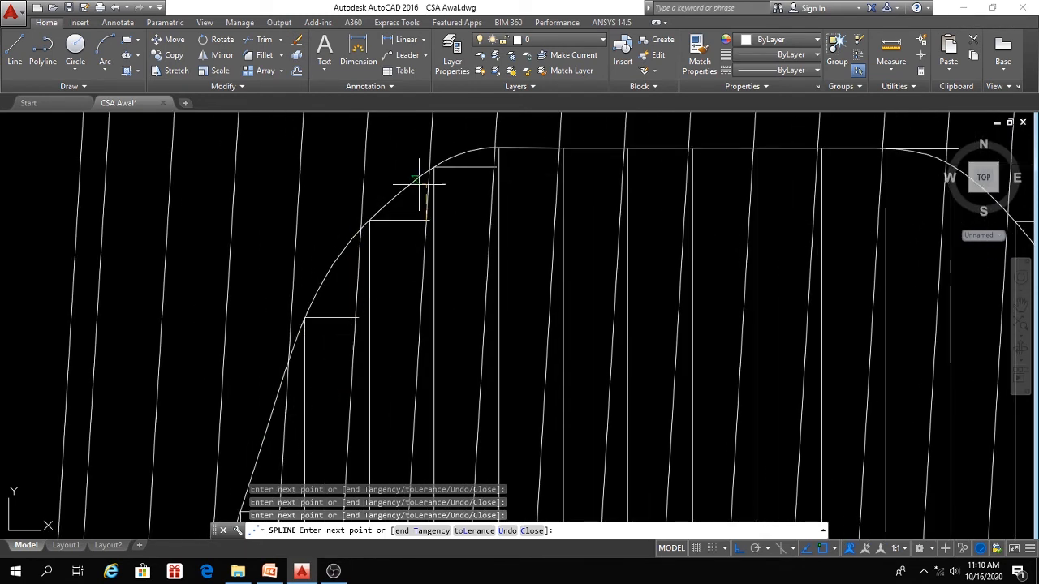
click(491, 168)
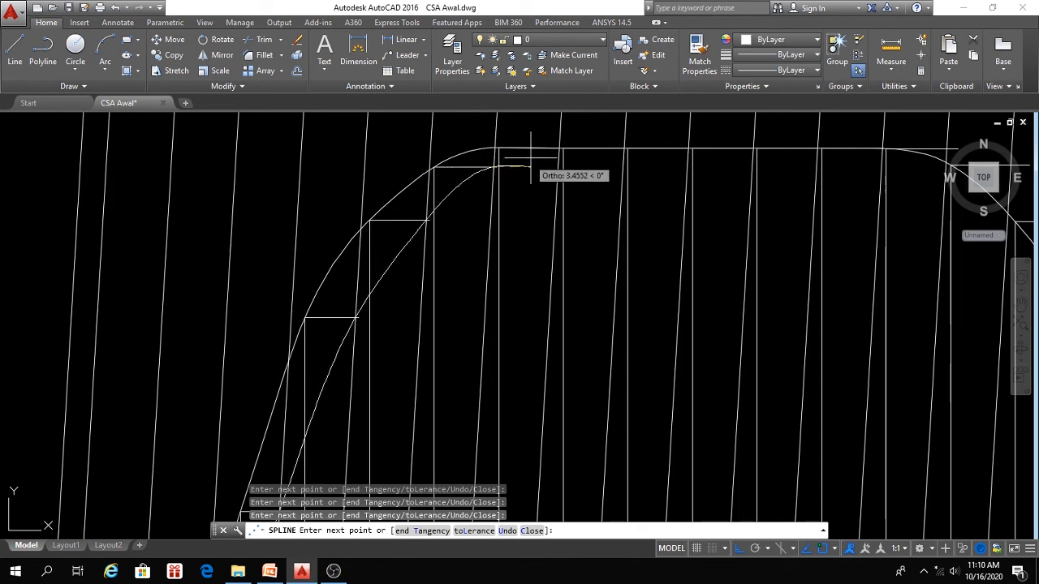
Carry the spline along the flat top through the slanted line intersections of stations 7 to 13.
scroll(551, 149, up, 4)
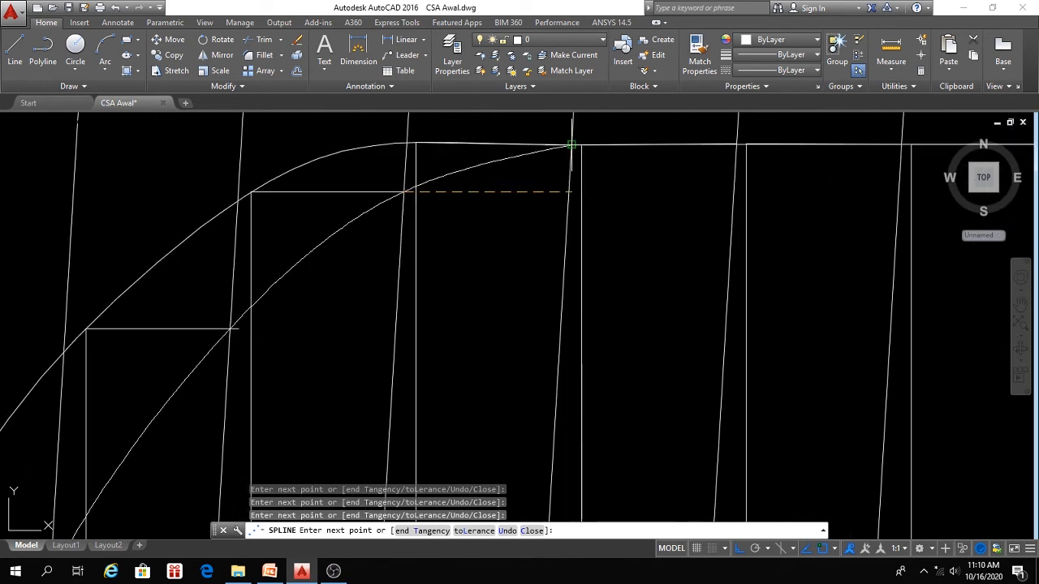
mouse_move(651, 163)
middle_down()
mouse_move(630, 169)
mouse_move(632, 225)
middle_up()
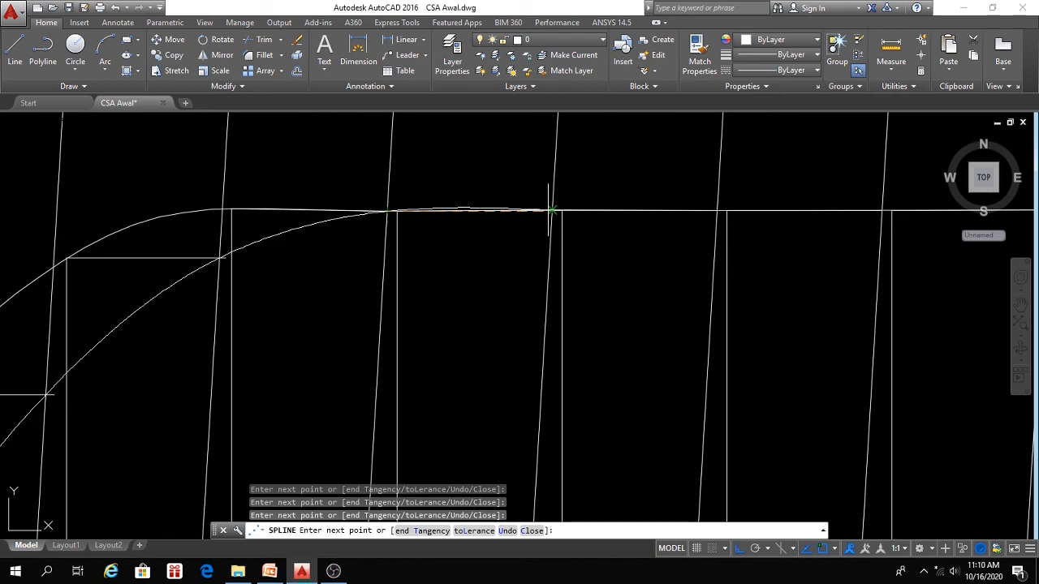
middle_drag(552, 211, 390, 225)
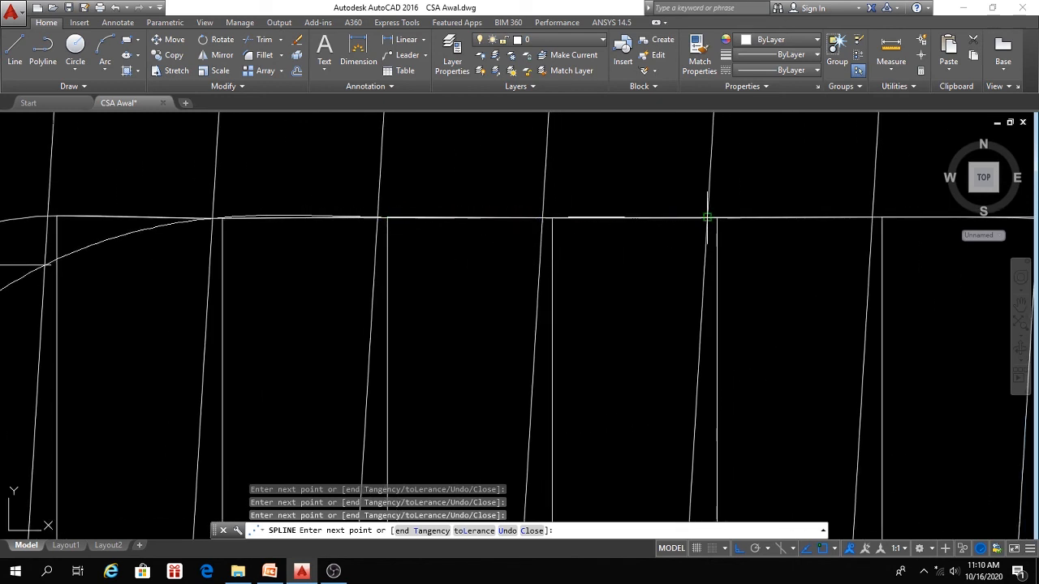
middle_drag(704, 220, 348, 260)
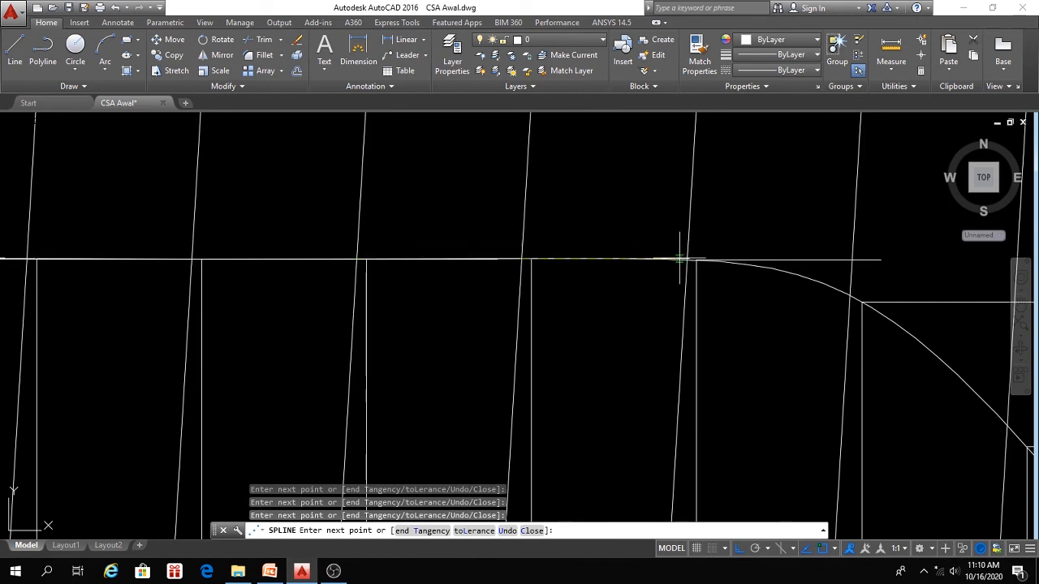
scroll(679, 260, up, 5)
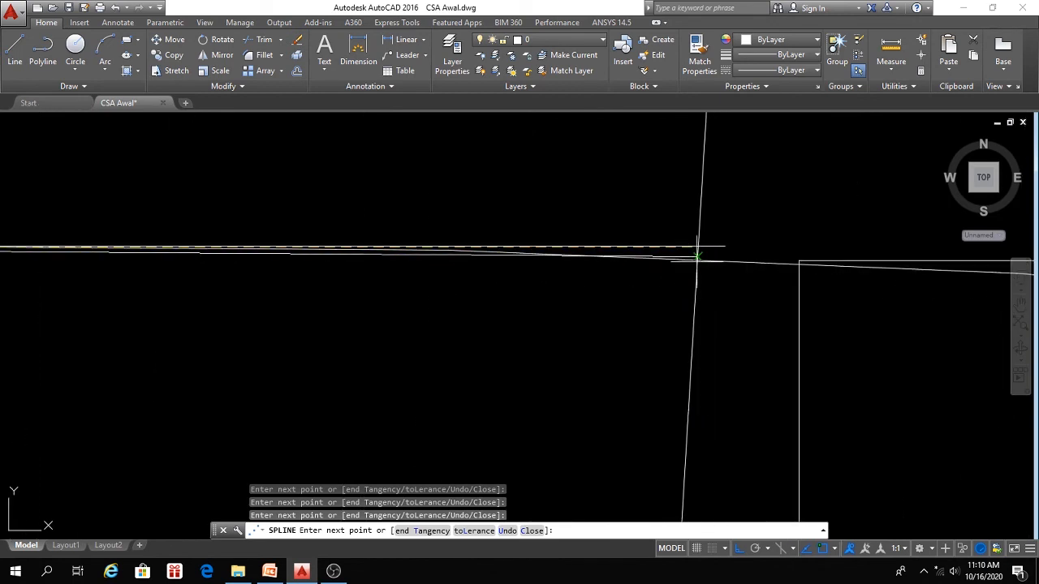
scroll(698, 246, down, 5)
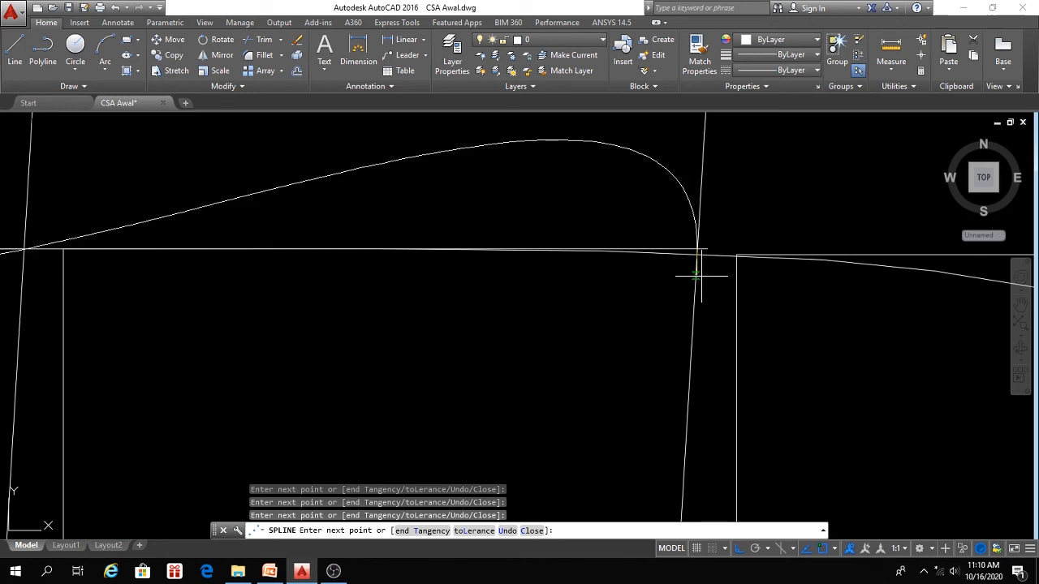
scroll(442, 290, up, 4)
scroll(471, 271, down, 2)
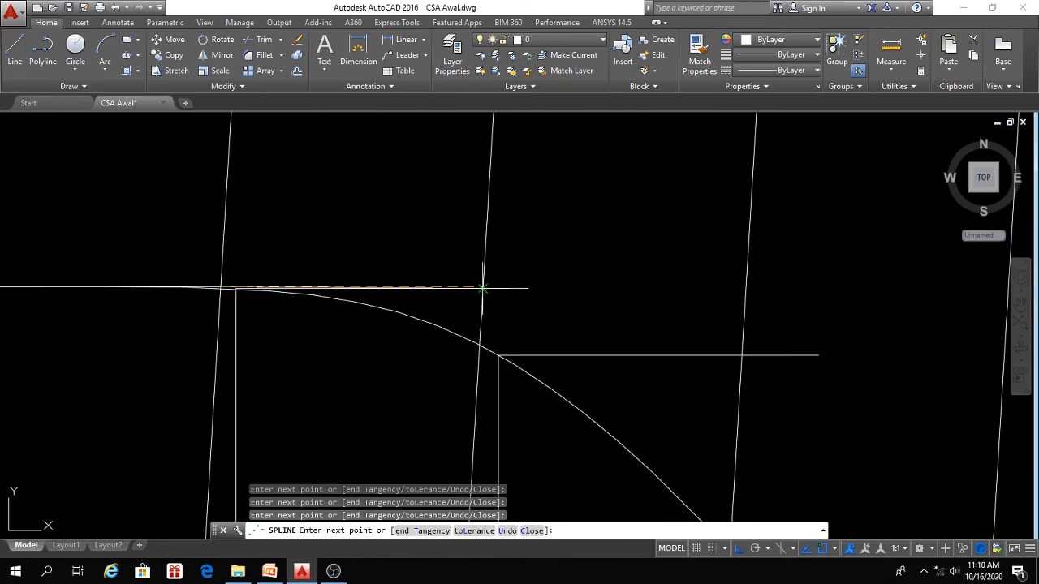
middle_drag(482, 288, 281, 267)
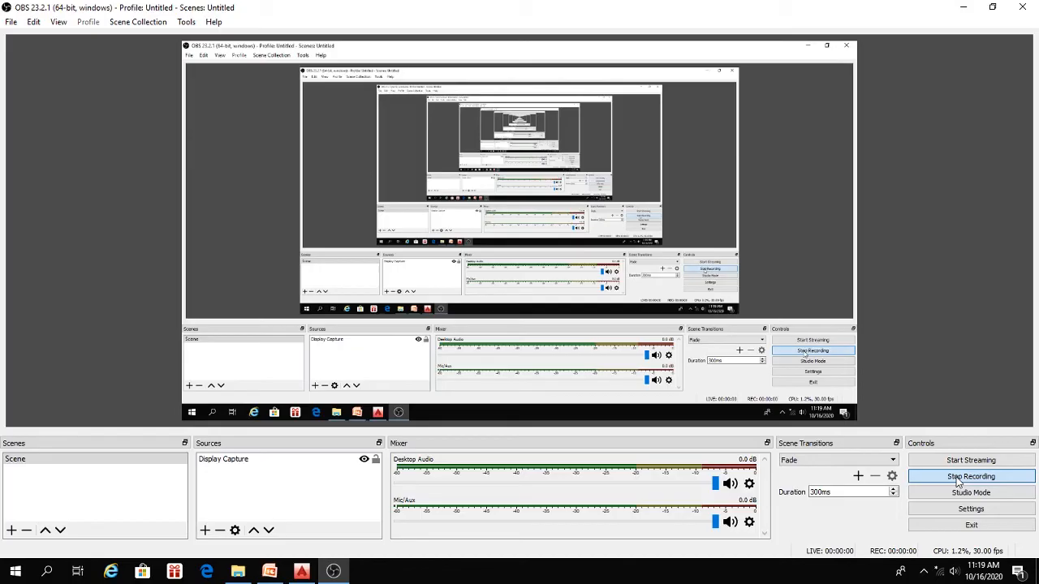
Switch back to AutoCAD and erase all the slanted lines across the CSA diagram.
click(301, 572)
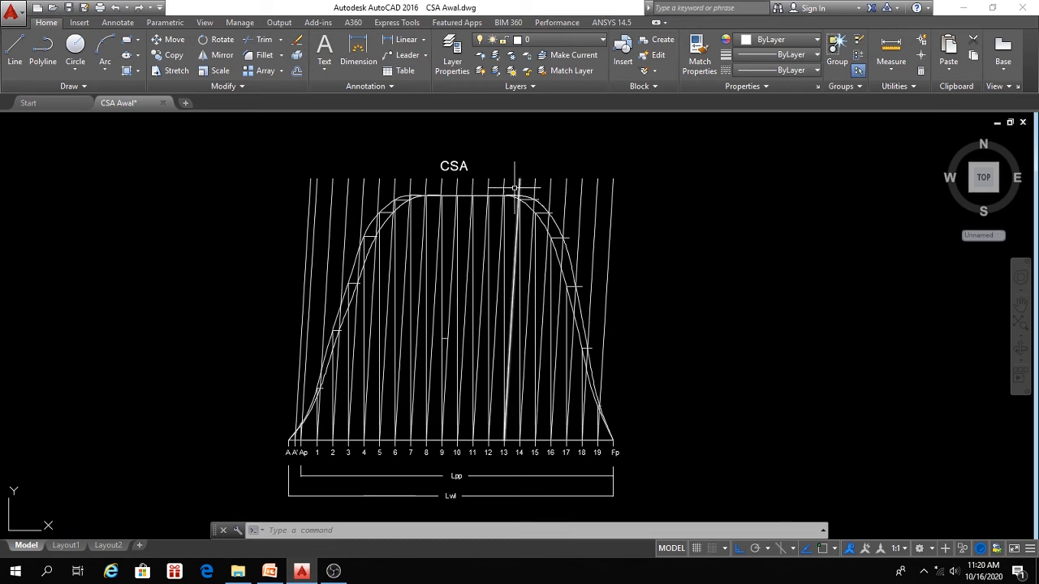
click(674, 170)
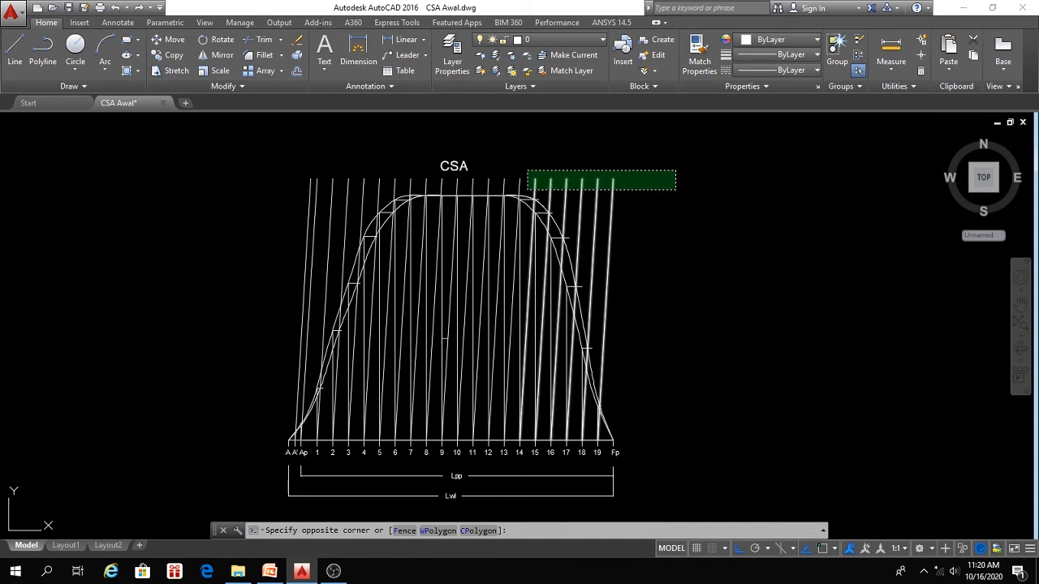
click(528, 188)
click(525, 181)
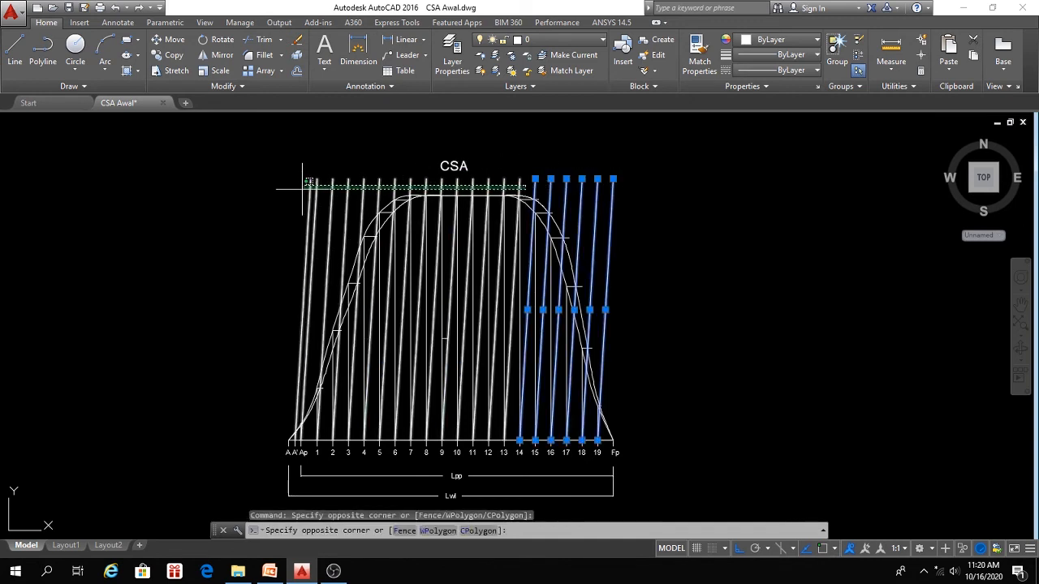
click(302, 183)
text(e)
key(Return)
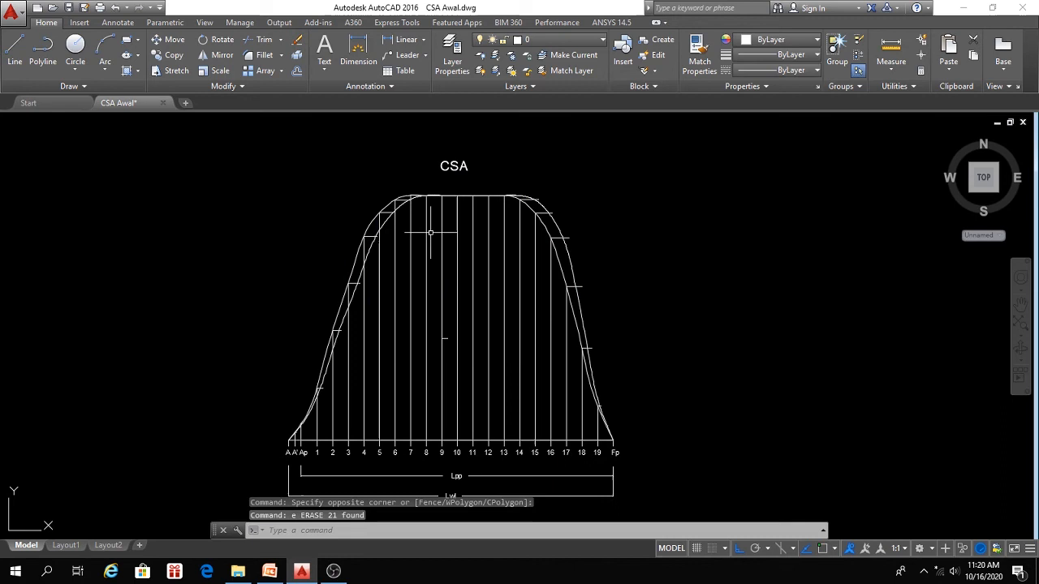
Erase the original CSA curve and the horizontal projection lines along the upper part, from station 3 to station 17.
click(387, 205)
key(Return)
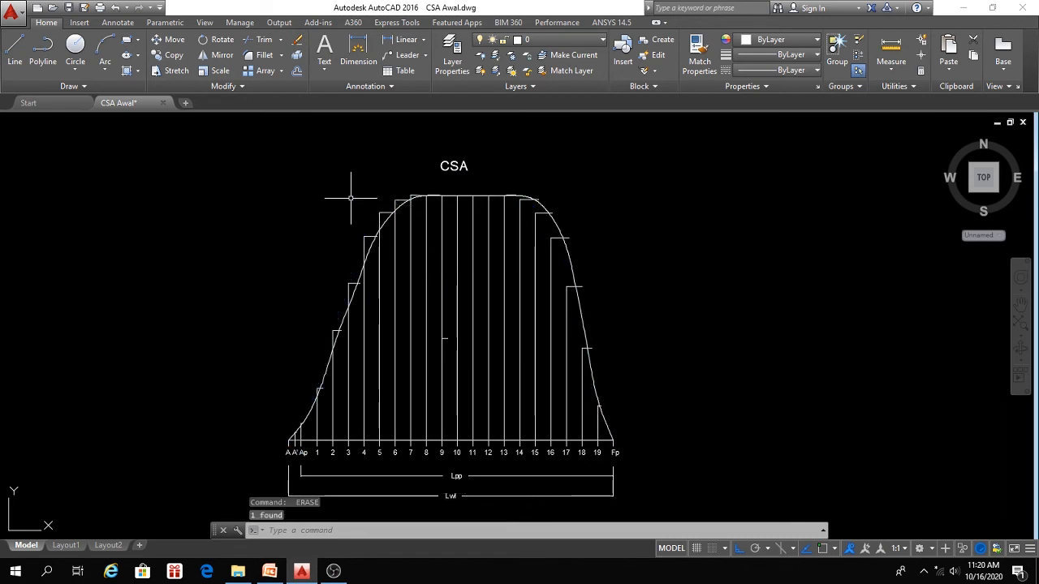
click(338, 184)
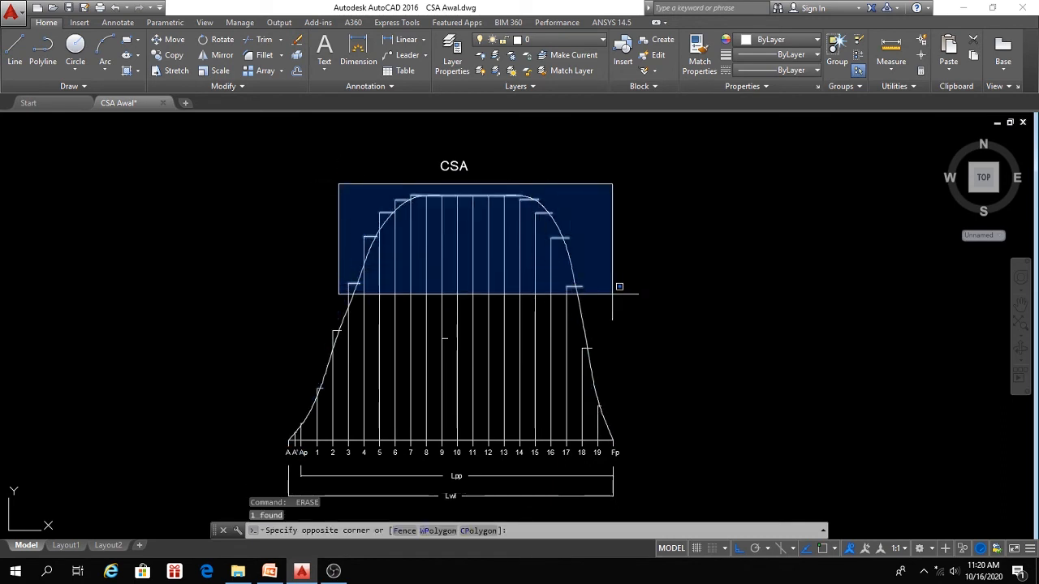
click(612, 294)
text(e)
key(Return)
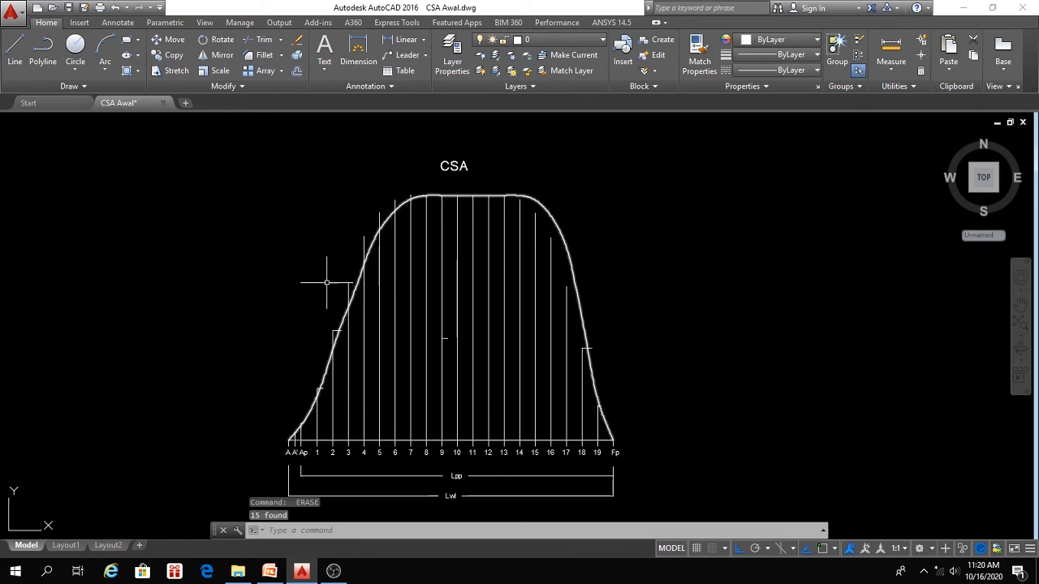
Erase the remaining horizontal lines at A', Ap and stations 1, 2, 18 and 19, including the stray mark at station 9.
click(286, 320)
click(684, 409)
text(e)
key(Return)
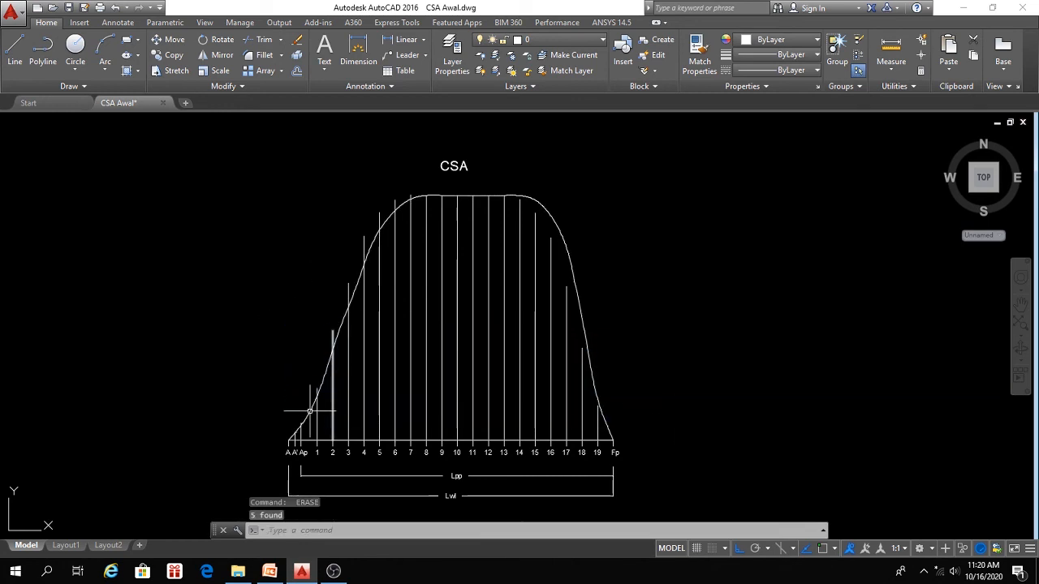
click(278, 411)
click(313, 431)
text(e)
key(Return)
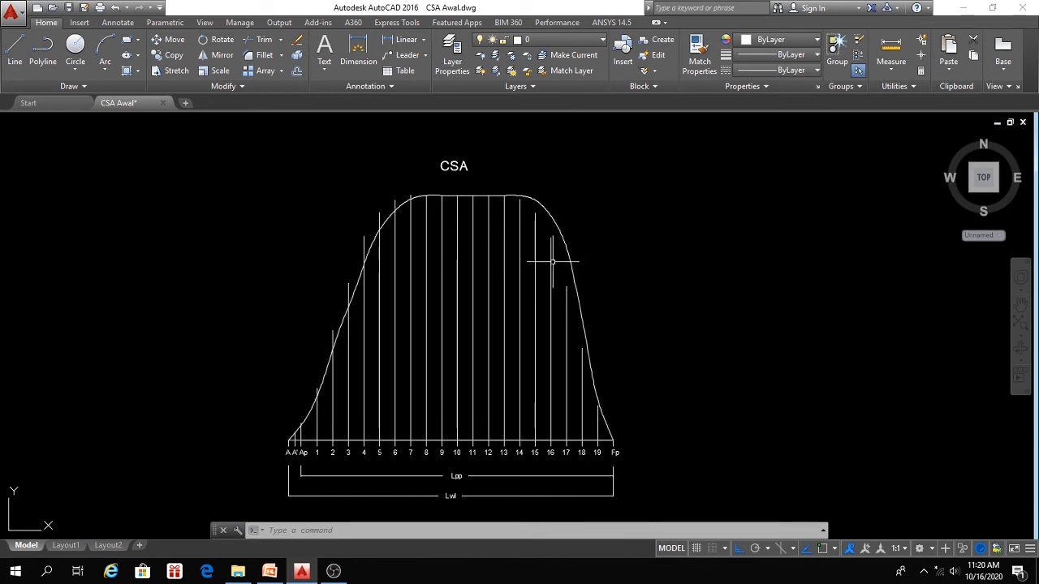
Extend the ordinates of stations 14 to 19 up to the shifted CSA curve.
text(ex)
key(Return)
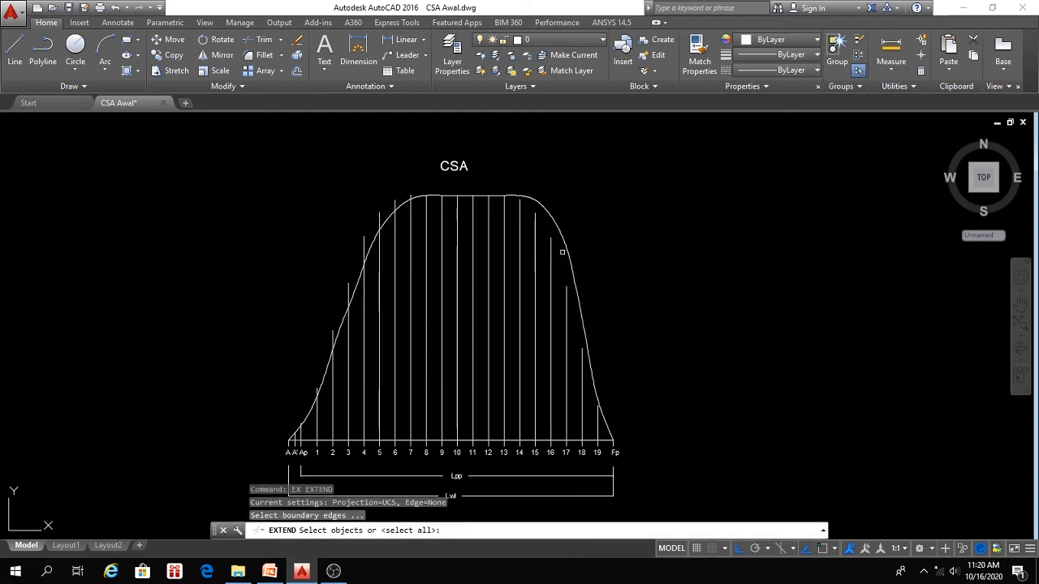
click(563, 237)
key(Return)
click(563, 237)
click(519, 217)
click(535, 231)
click(550, 252)
click(564, 290)
click(581, 359)
click(598, 416)
key(Escape)
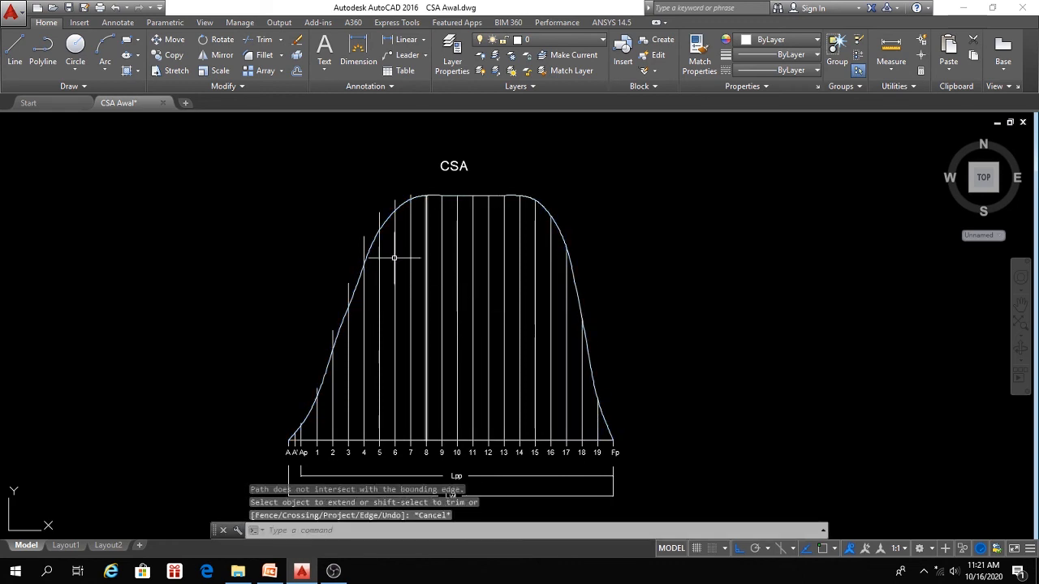
Trim the parts of the ordinates at stations 1 to 7 that project above the shifted CSA curve.
scroll(385, 207, up, 2)
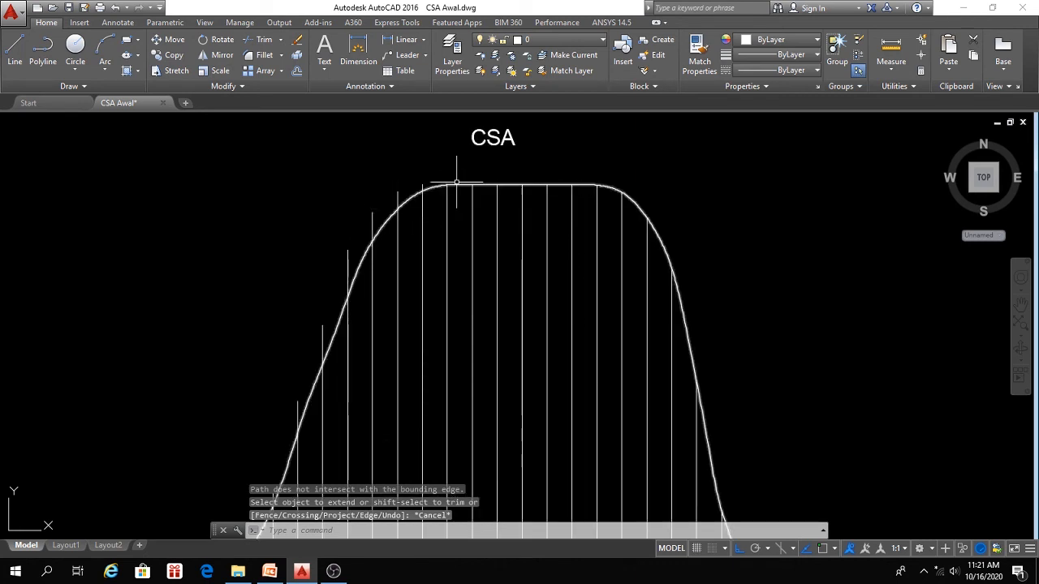
scroll(406, 213, down, 4)
middle_drag(410, 237, 406, 232)
scroll(405, 225, up, 2)
scroll(438, 206, up, 2)
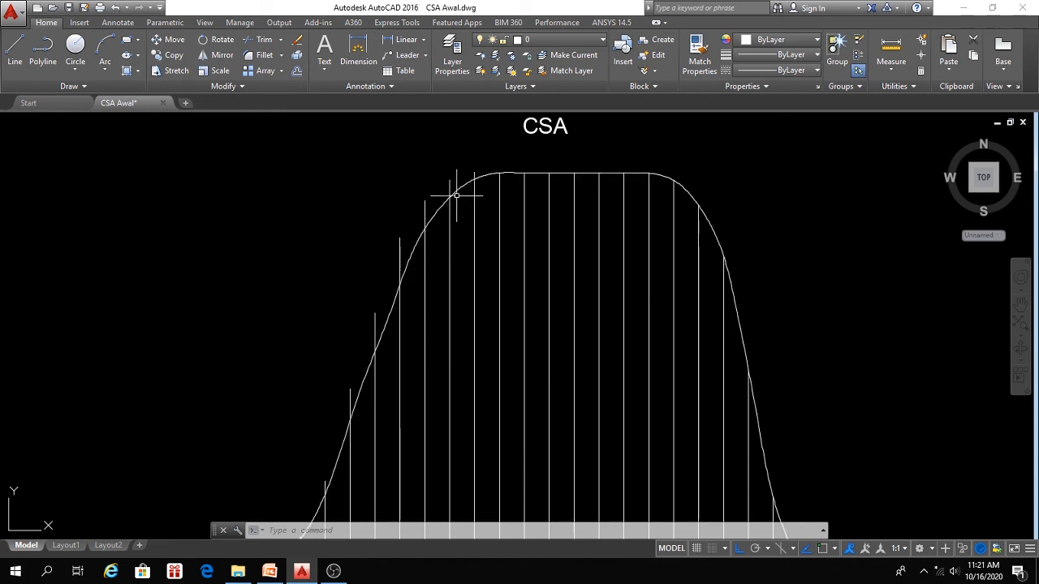
text(tr)
key(Return)
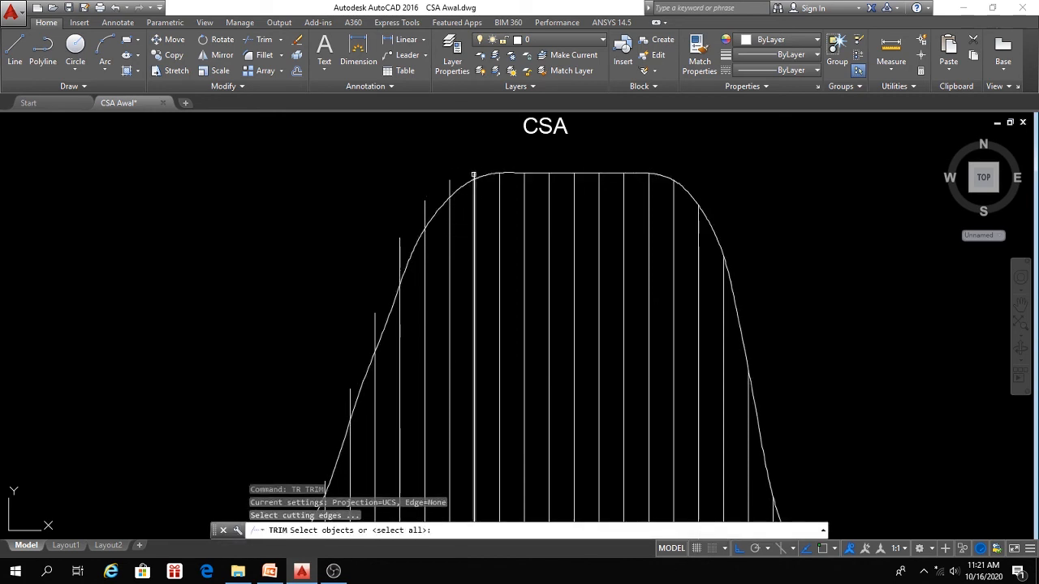
key(Return)
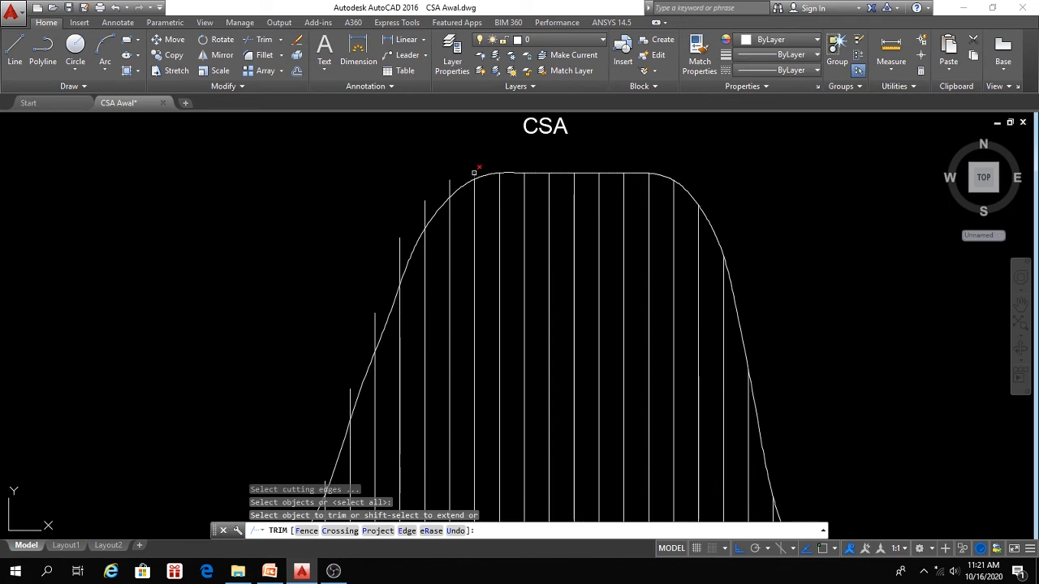
click(474, 172)
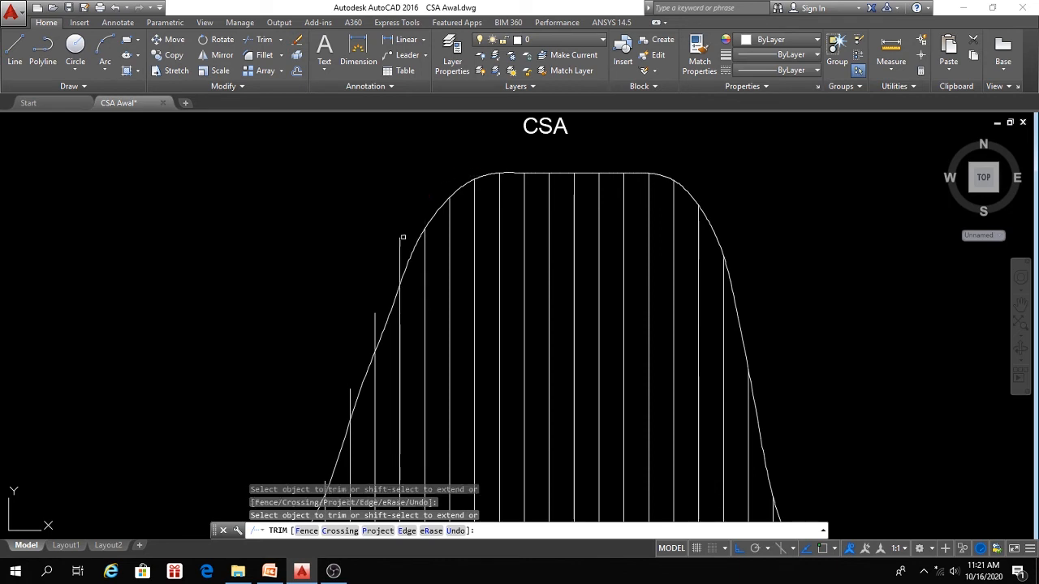
click(399, 250)
middle_drag(389, 233, 373, 162)
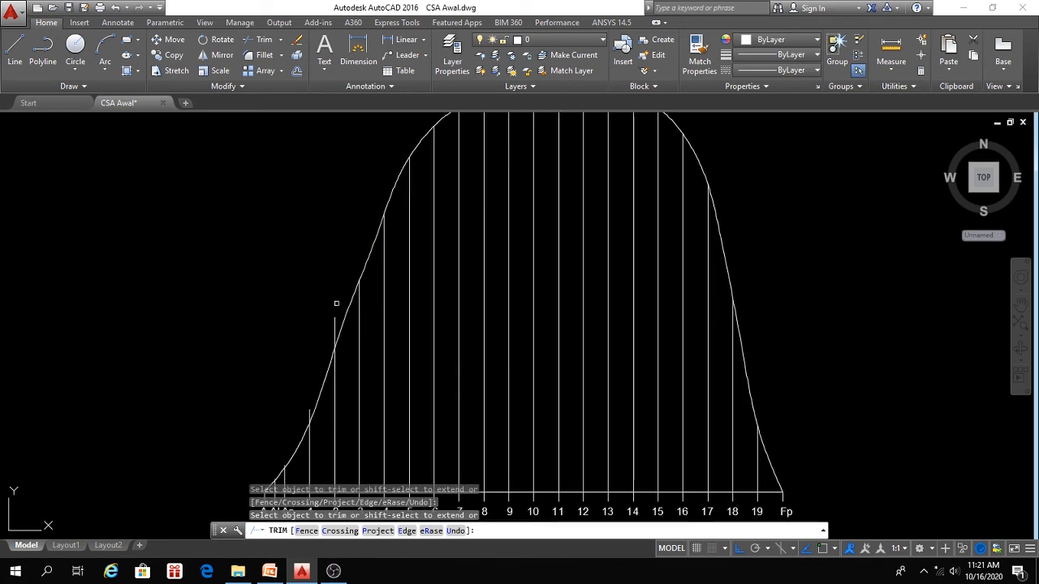
middle_drag(341, 324, 346, 239)
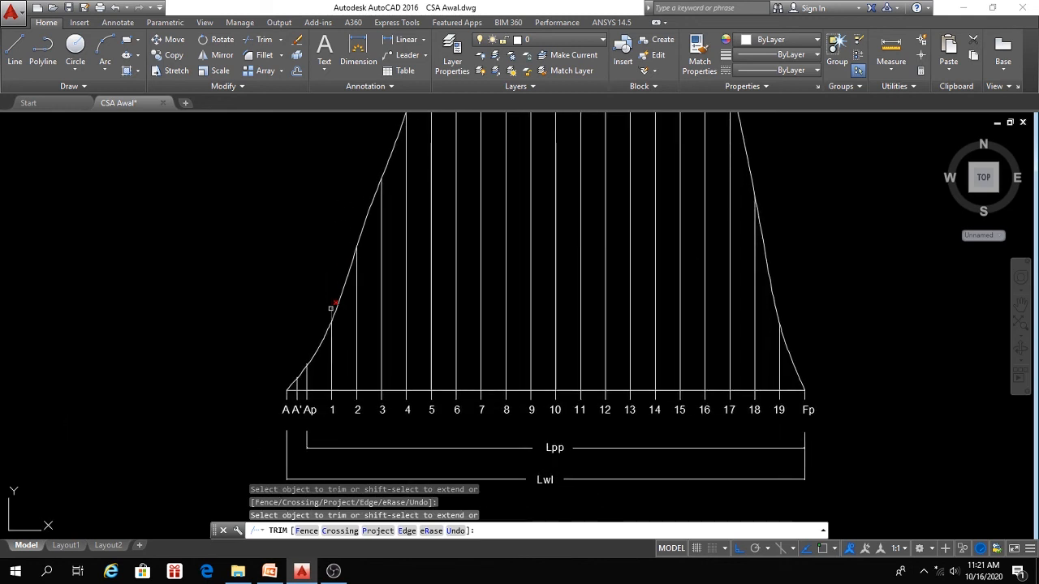
Trim the ordinates at Ap and A' back to the shifted CSA curve.
scroll(280, 389, up, 6)
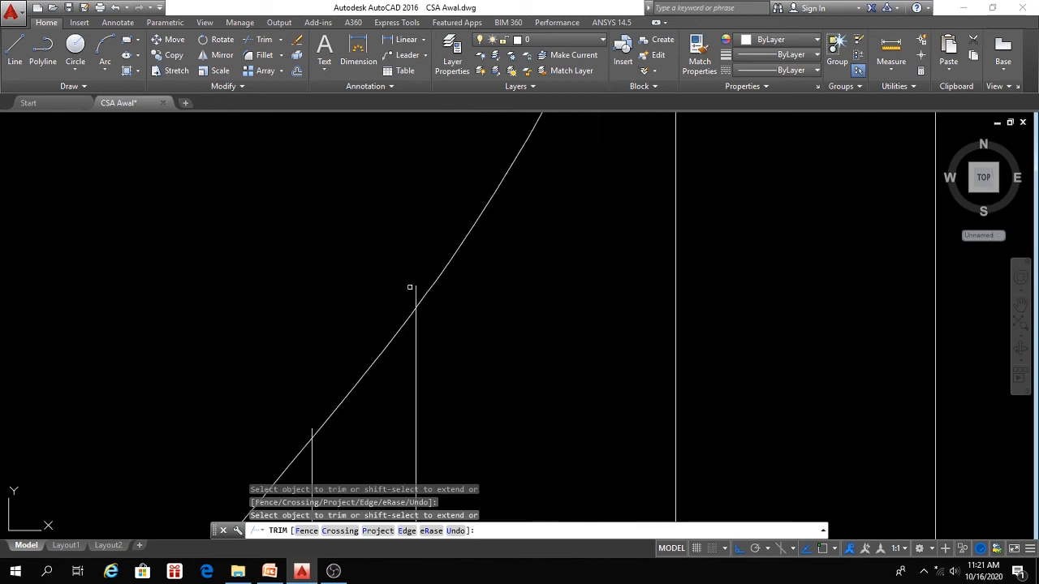
scroll(309, 435, up, 3)
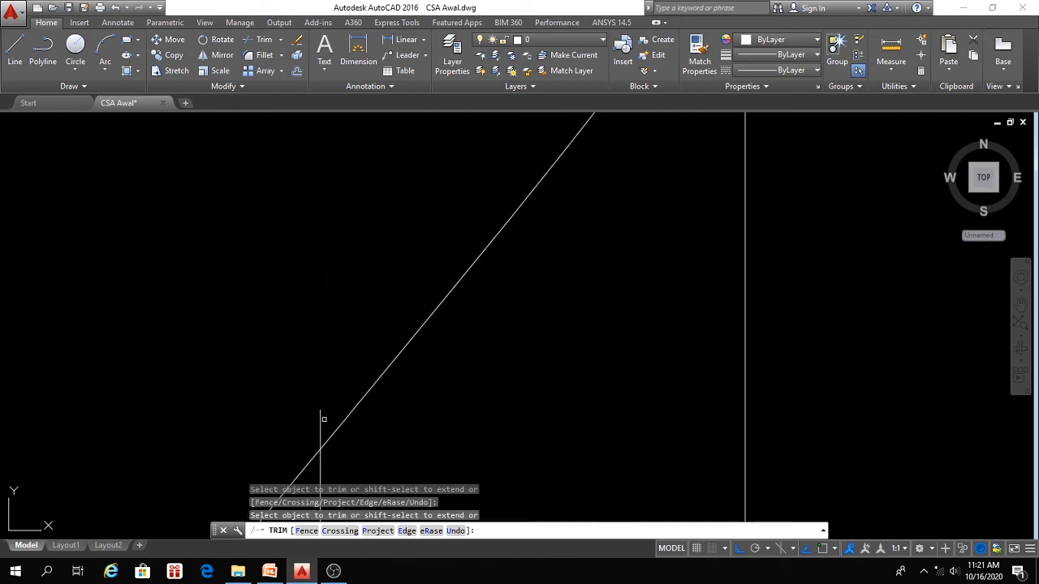
scroll(338, 356, down, 8)
scroll(455, 333, up, 4)
middle_drag(451, 337, 478, 337)
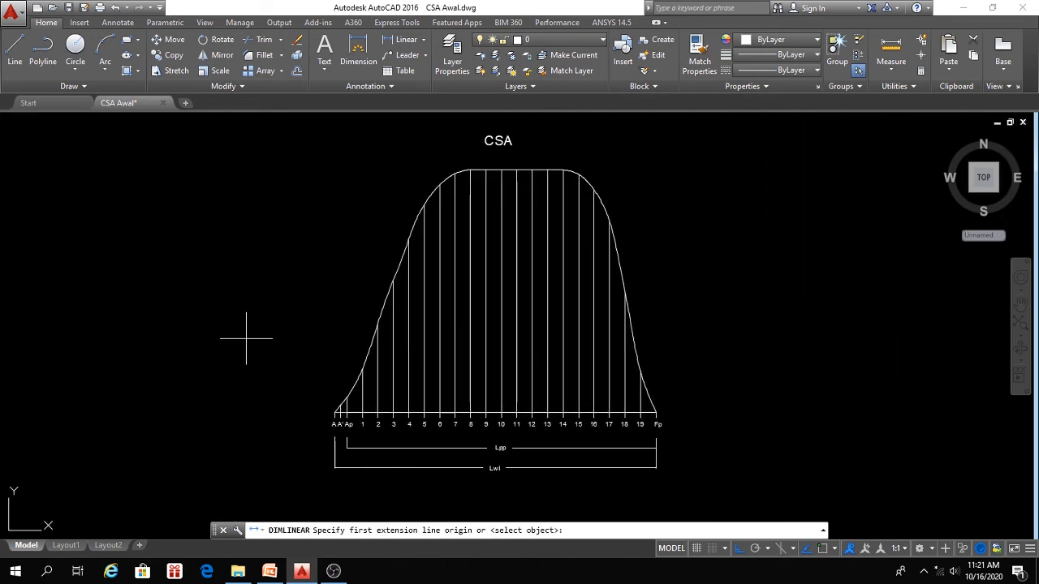
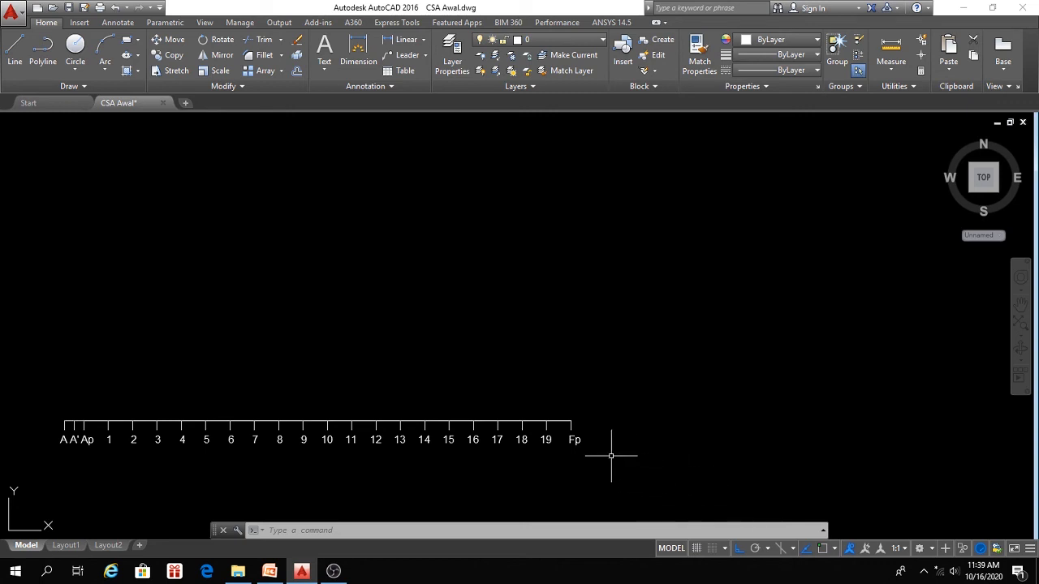
Copy the station area calculation table from the PowerPoint slide and paste it into the AutoCAD drawing beyond the Fp end of the baseline.
mouse_move(457, 475)
middle_down()
mouse_move(554, 476)
mouse_move(502, 479)
middle_up()
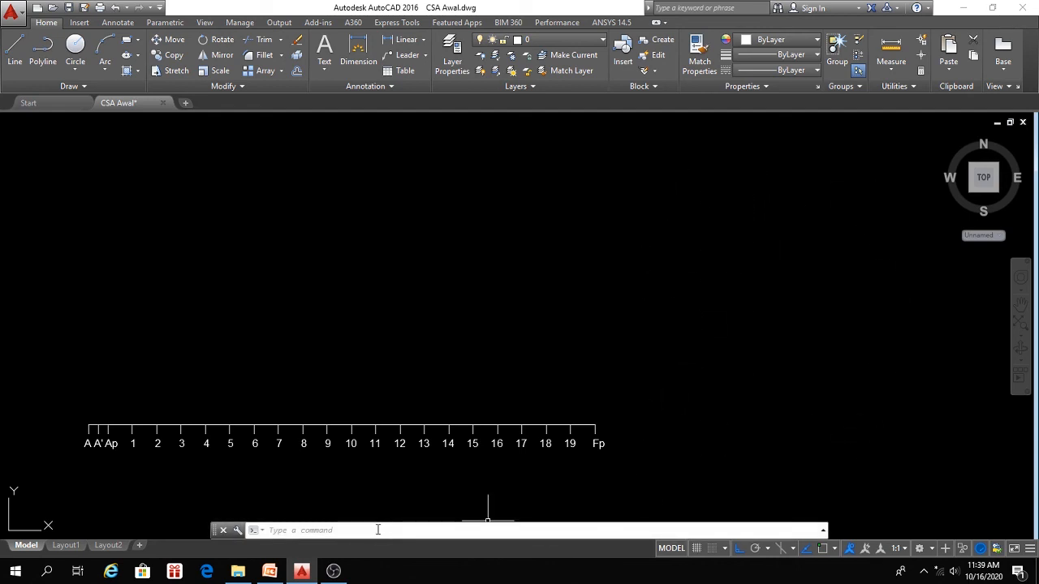
click(269, 571)
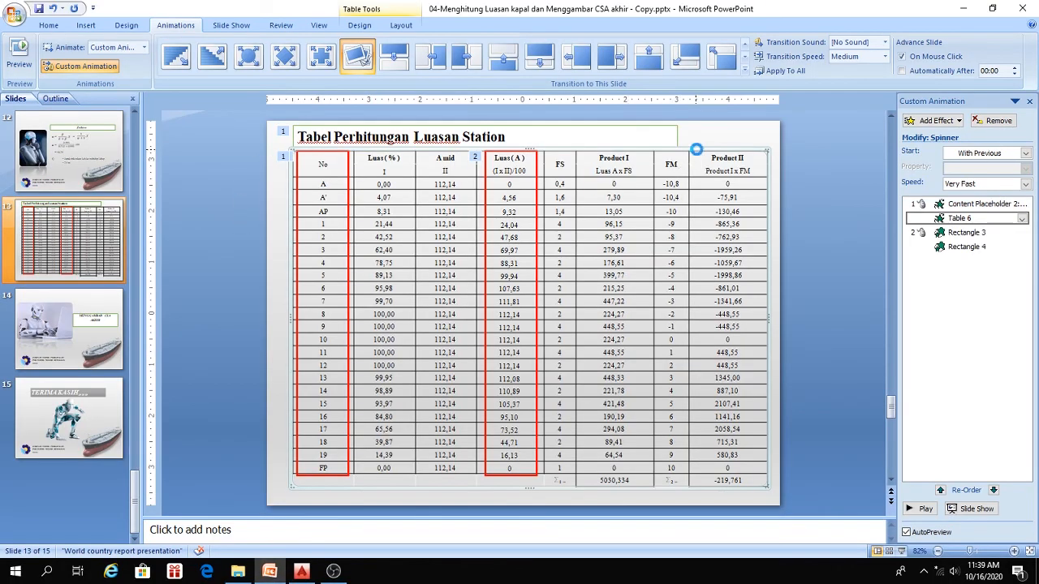
click(292, 571)
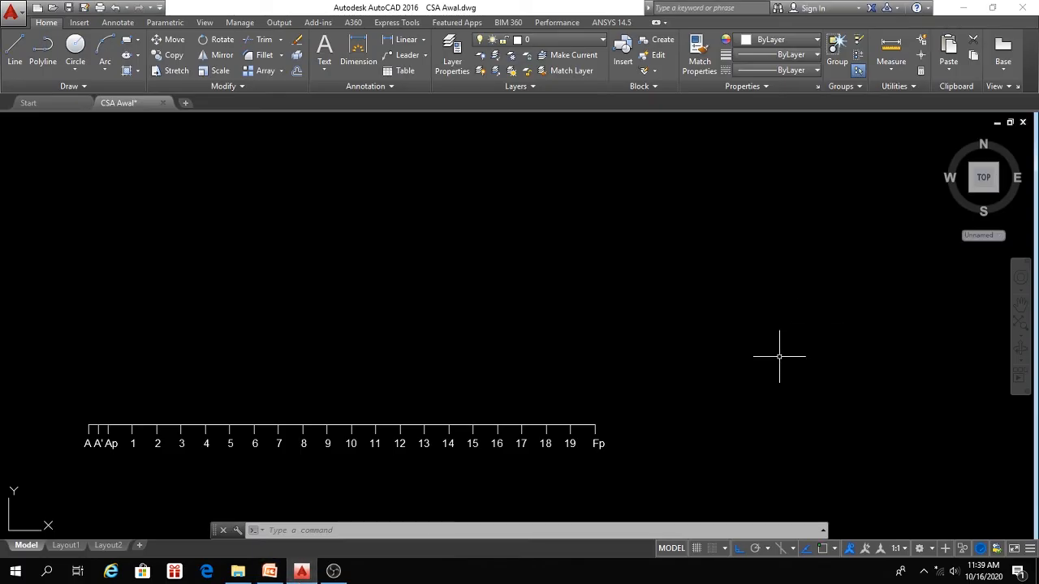
key(ctrl+v)
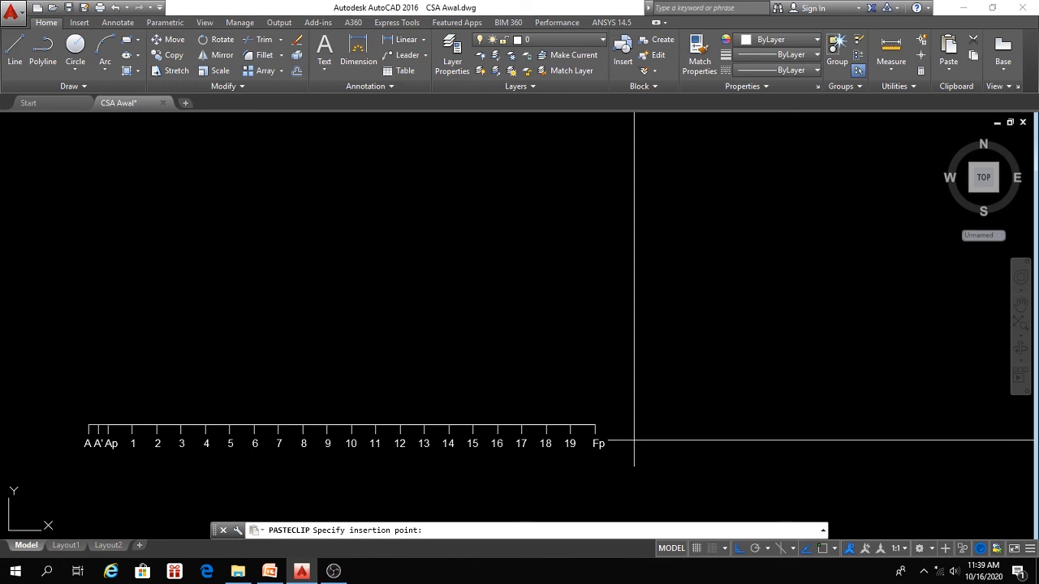
click(636, 442)
click(550, 331)
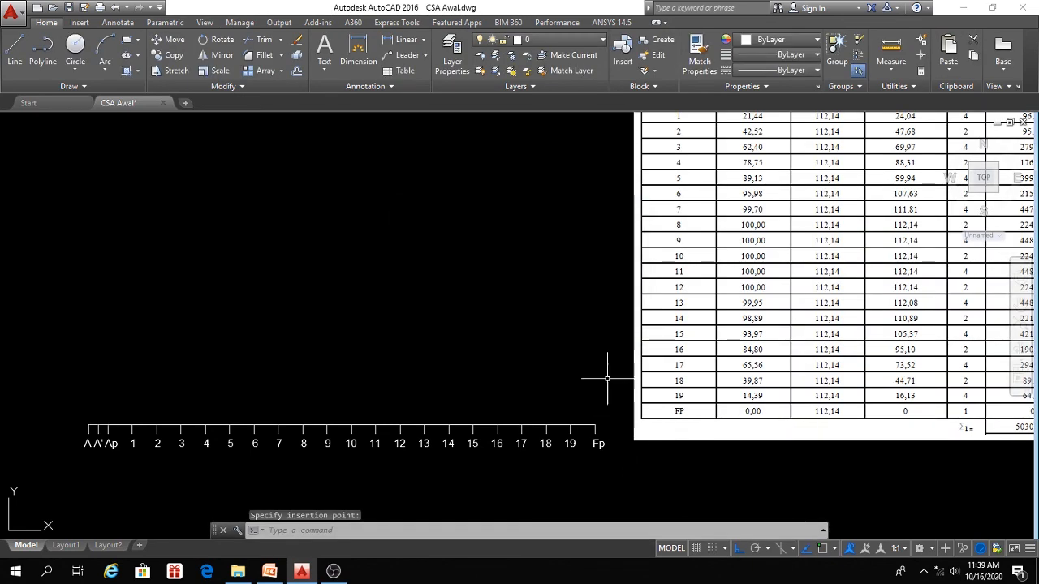
scroll(605, 369, down, 2)
middle_drag(576, 391, 547, 388)
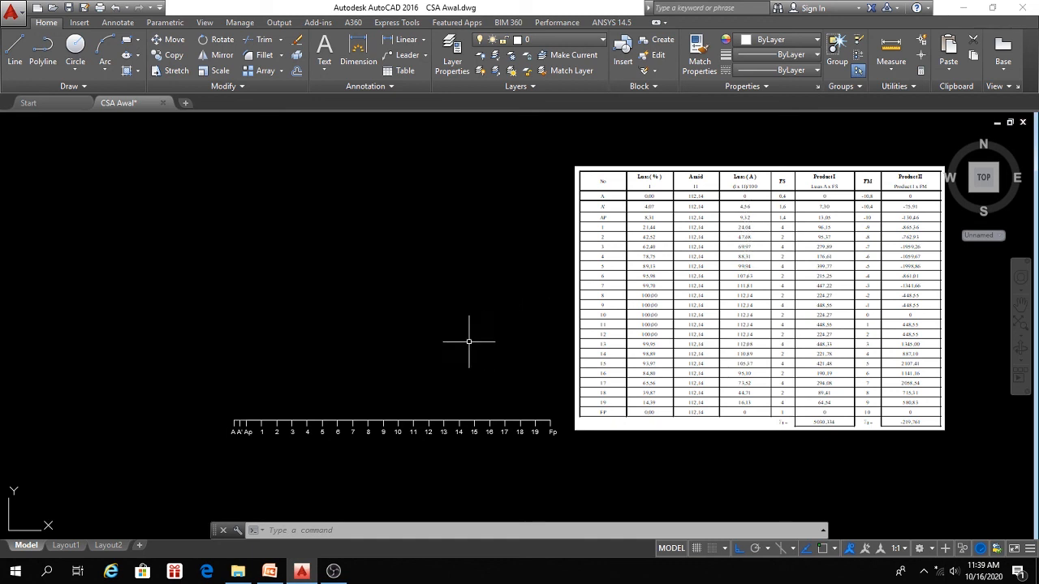
Turn on object snap and draw a vertical ordinate line 4.56 long up from the baseline at A'.
text(l)
key(Return)
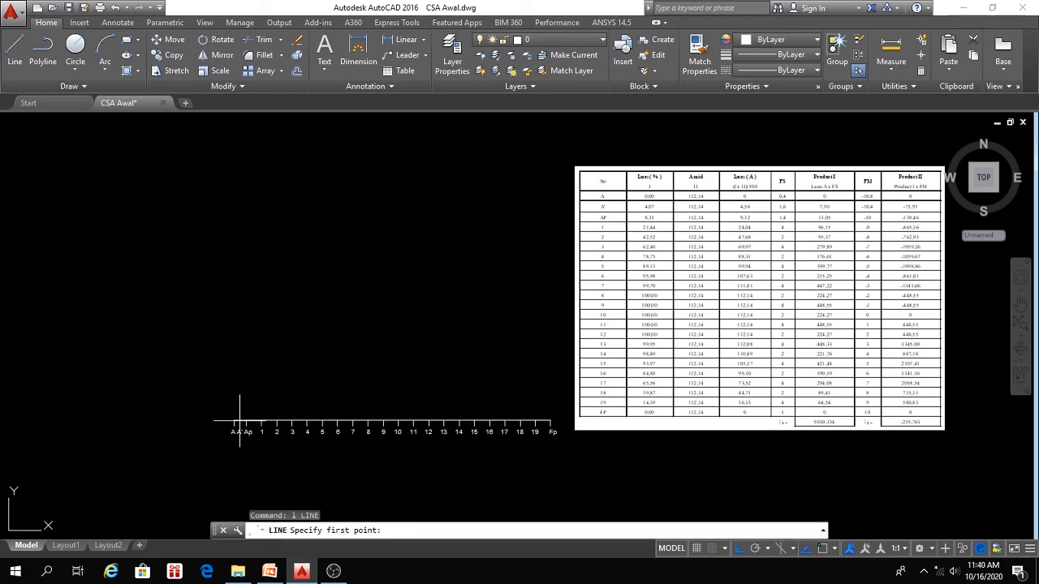
click(819, 549)
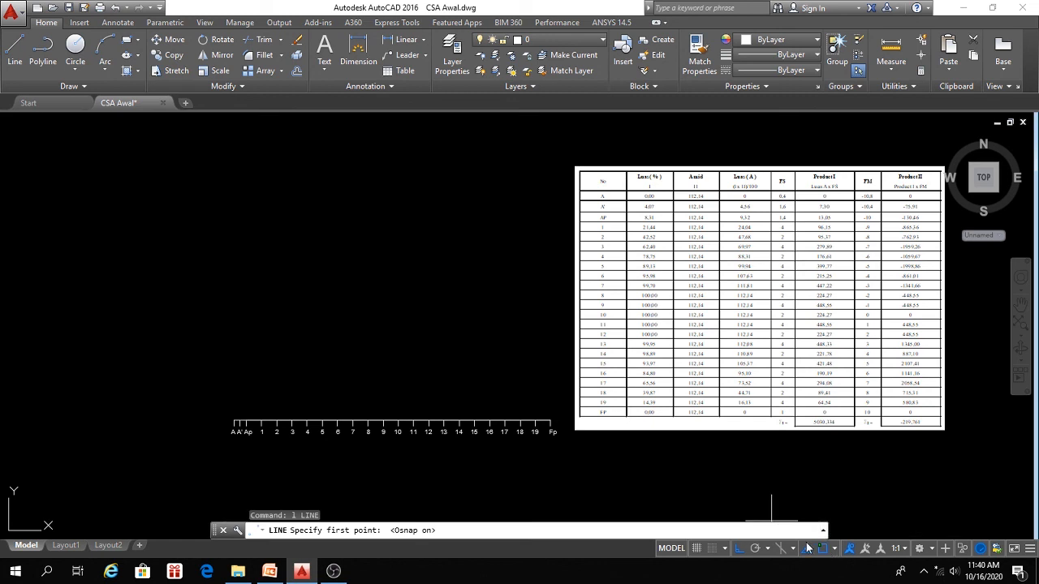
click(240, 421)
text(4.56)
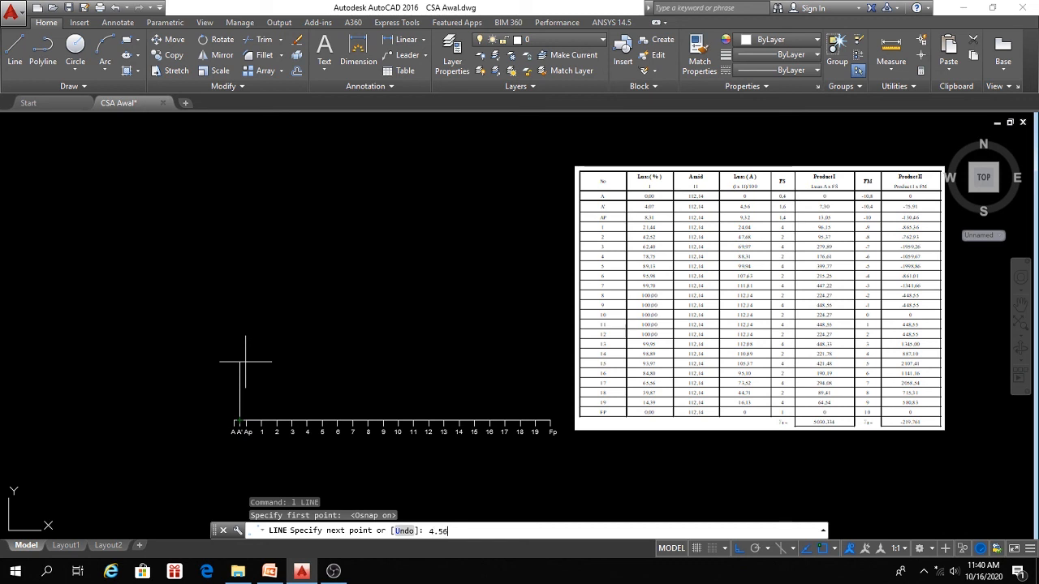
key(Return)
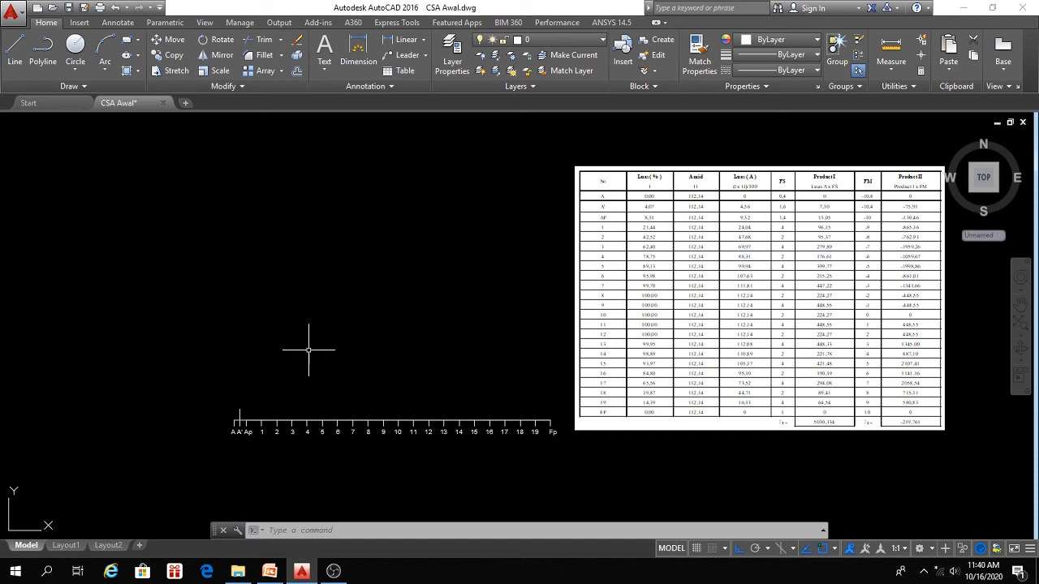
Draw a vertical ordinate line 9.32 long up from the baseline at Ap.
text(l)
key(Return)
click(246, 421)
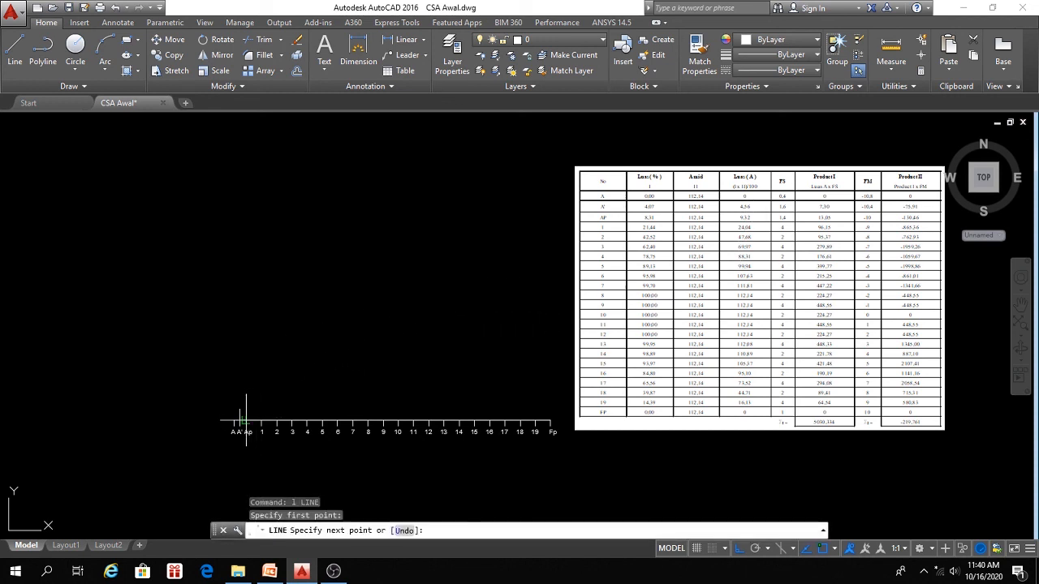
text(9)
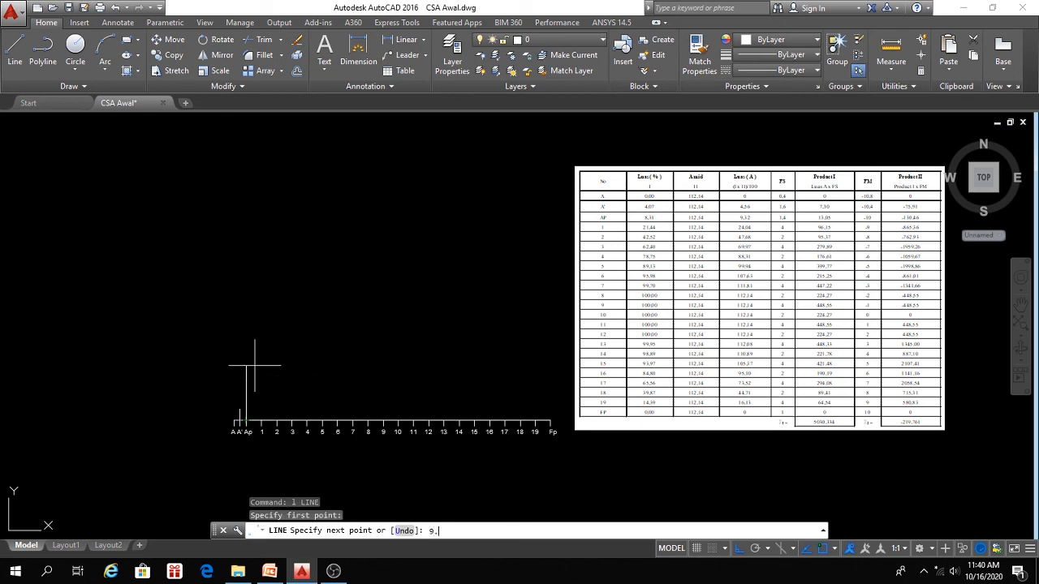
text(.32)
key(Return)
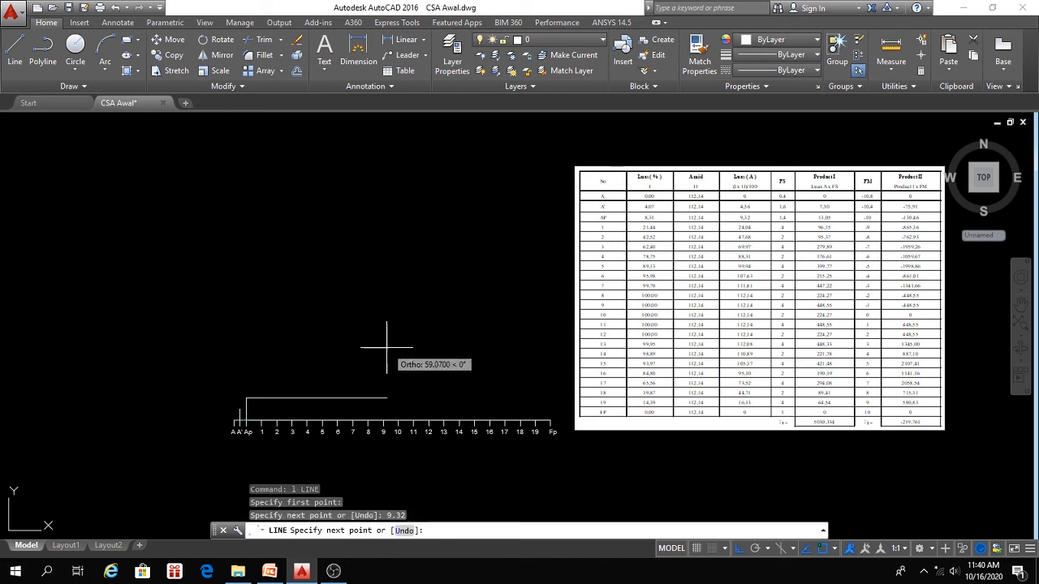
key(Return)
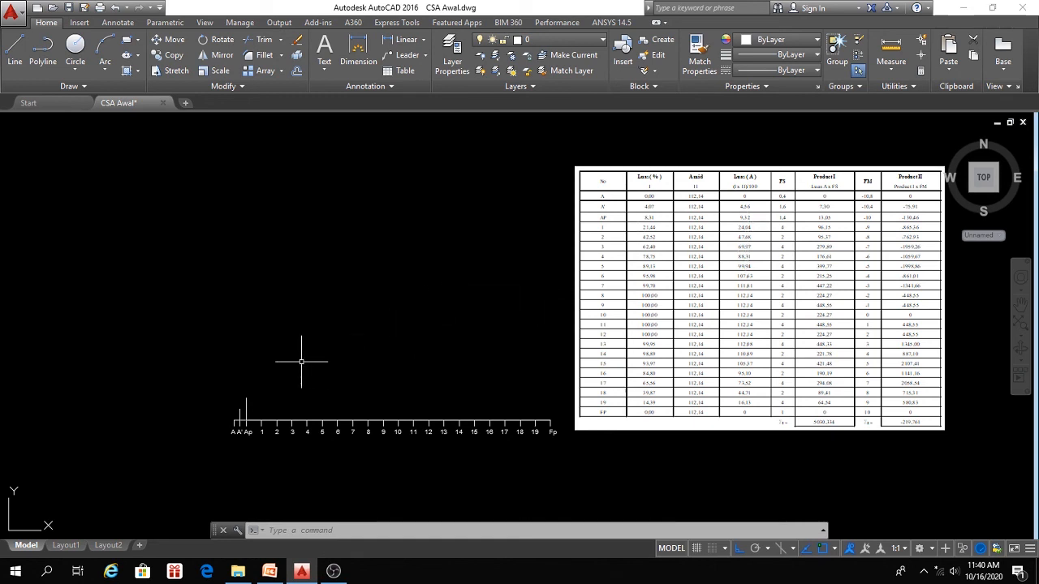
Draw a vertical ordinate line 24.04 long up from the baseline at station 1.
text(l)
key(Return)
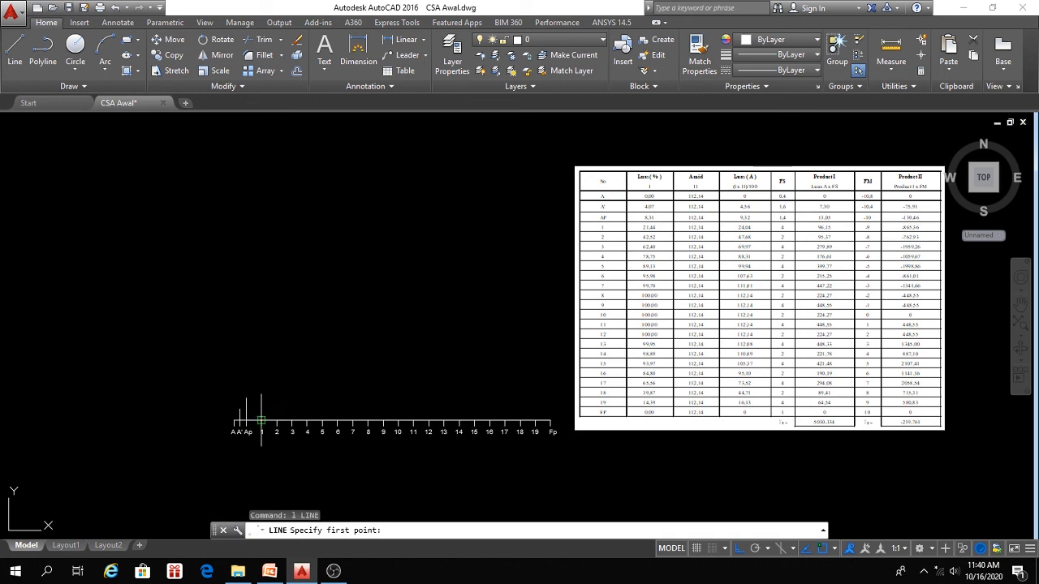
click(261, 421)
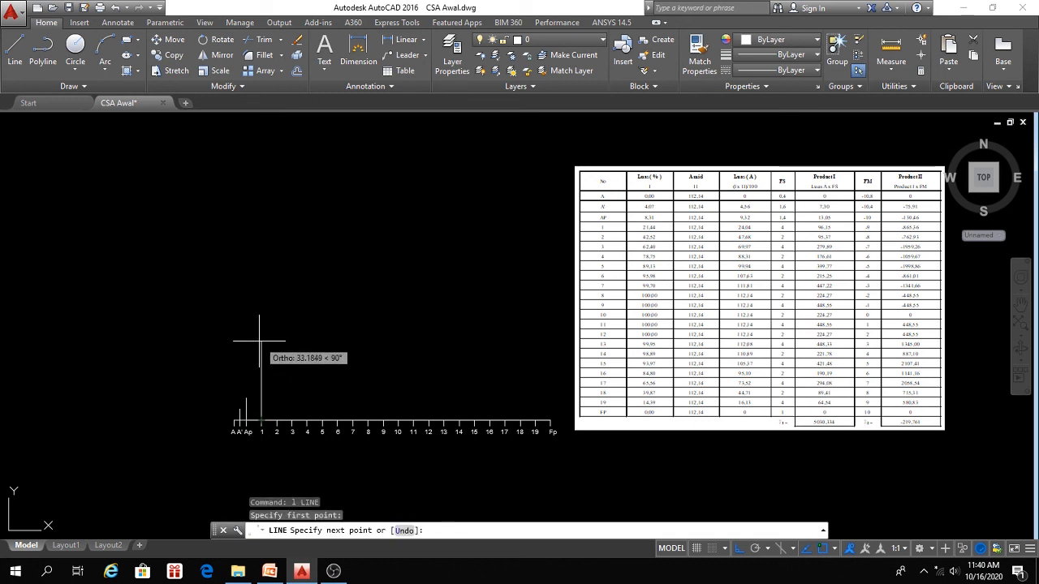
text(24.04)
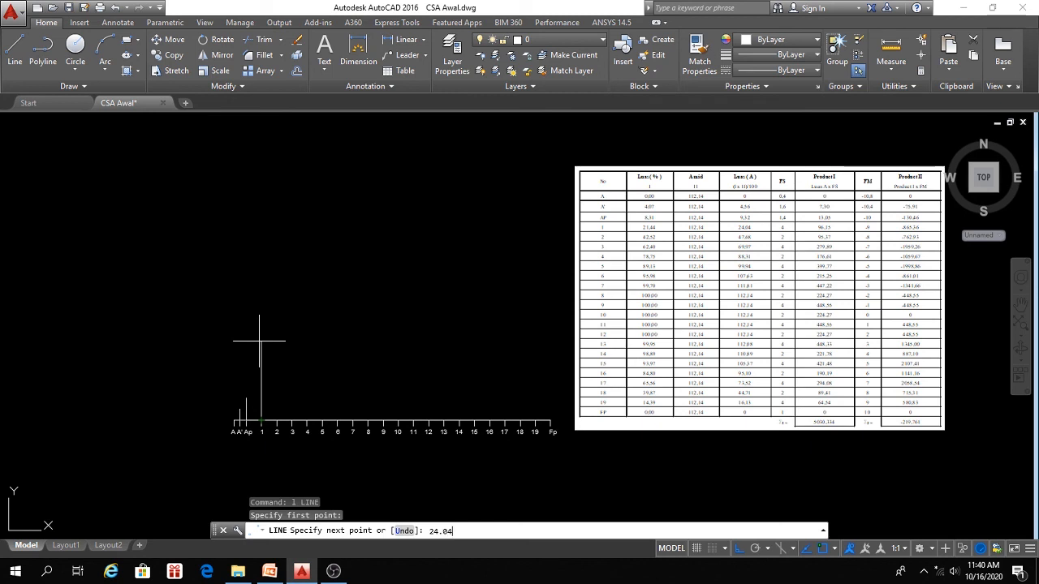
key(Return)
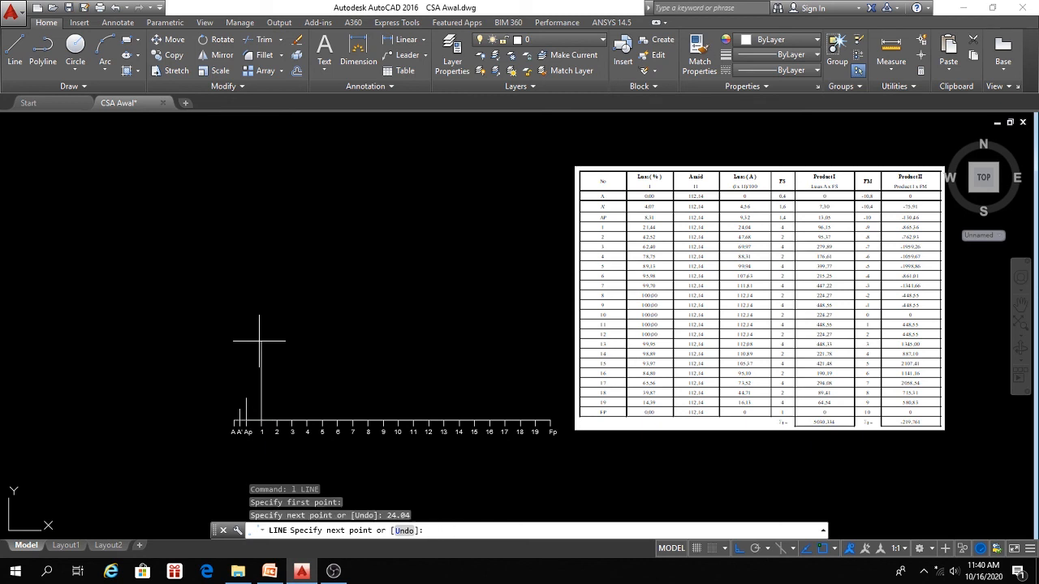
key(Return)
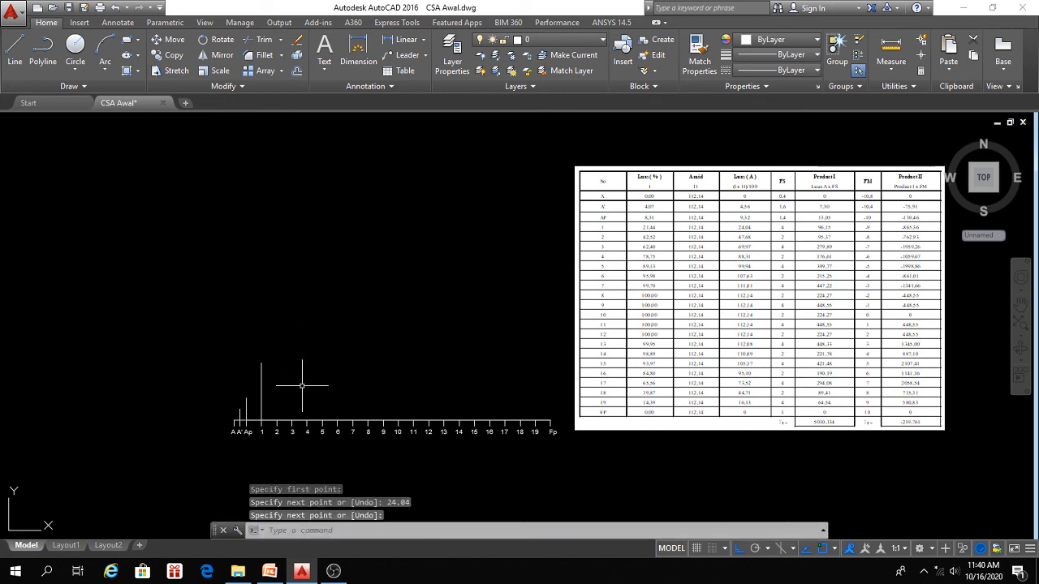
Draw the CSA curve as a fit-point spline from A through the tops of all ordinates, A' to station 19, ending at Fp.
middle_drag(302, 387, 269, 391)
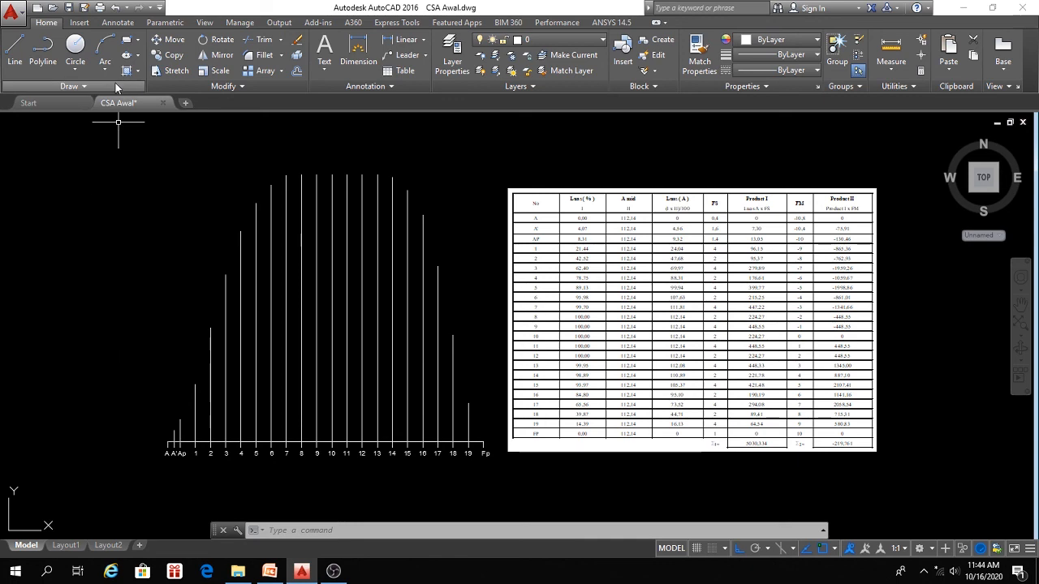
click(86, 87)
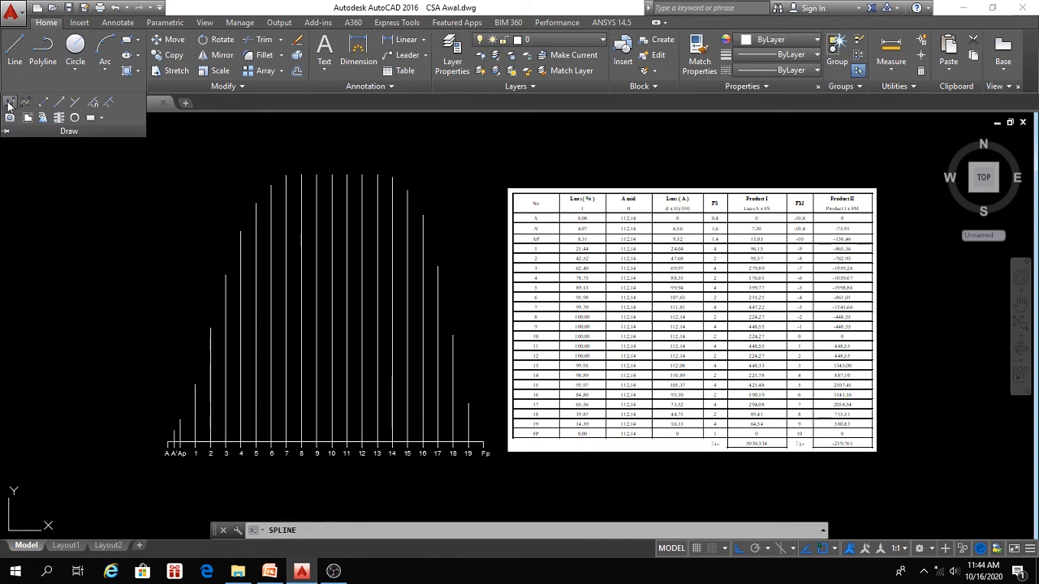
click(167, 442)
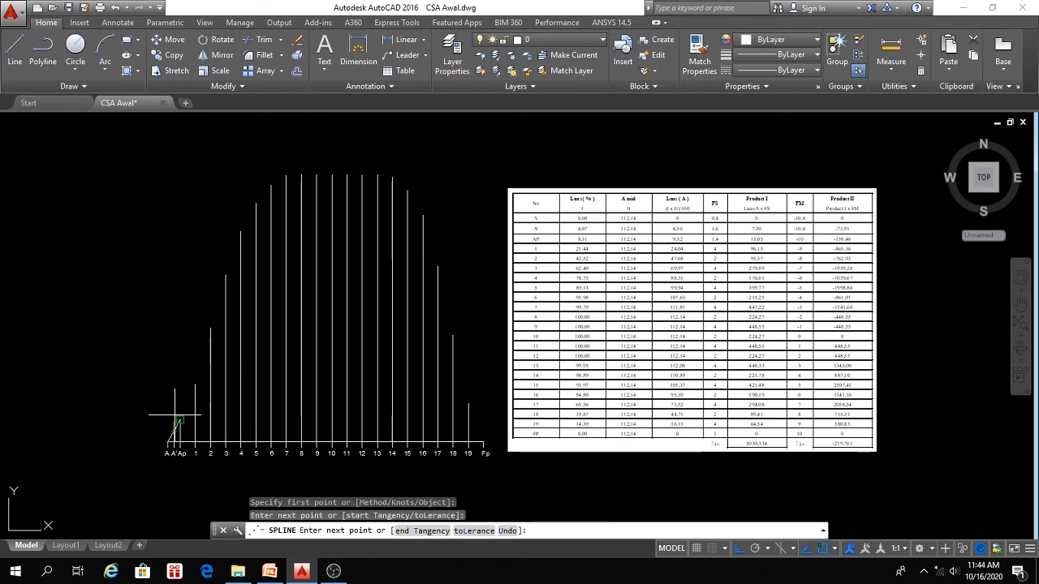
click(180, 420)
click(195, 384)
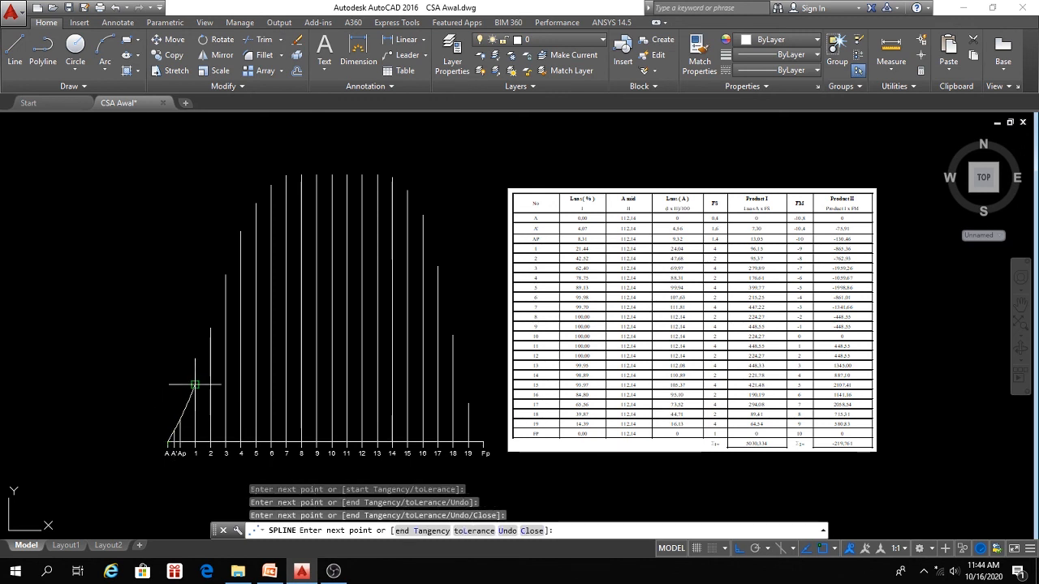
click(210, 328)
click(226, 275)
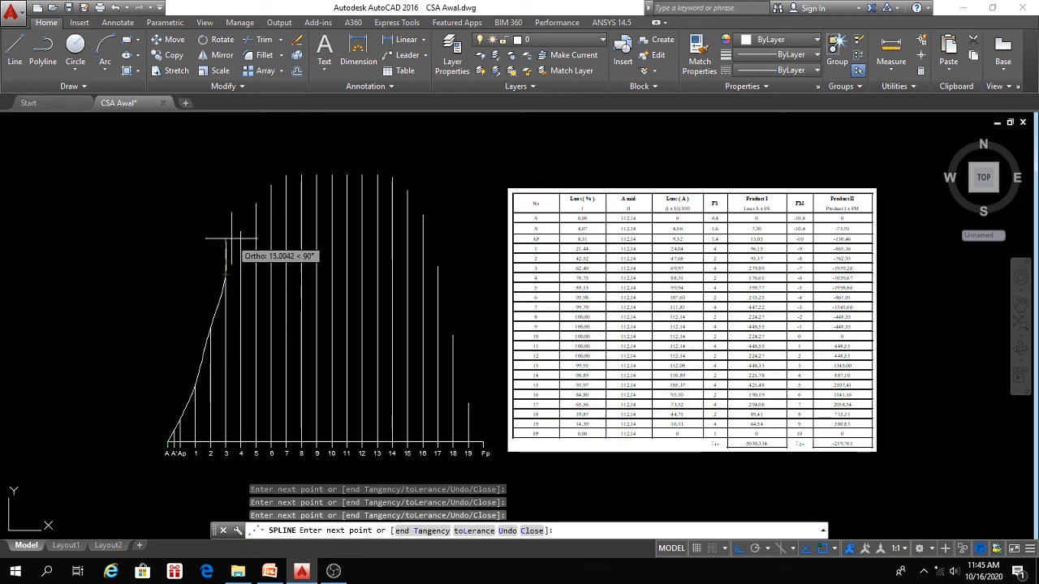
click(241, 234)
click(256, 202)
click(270, 188)
click(285, 176)
click(301, 175)
click(316, 175)
click(332, 175)
click(347, 175)
click(361, 174)
click(376, 174)
click(392, 177)
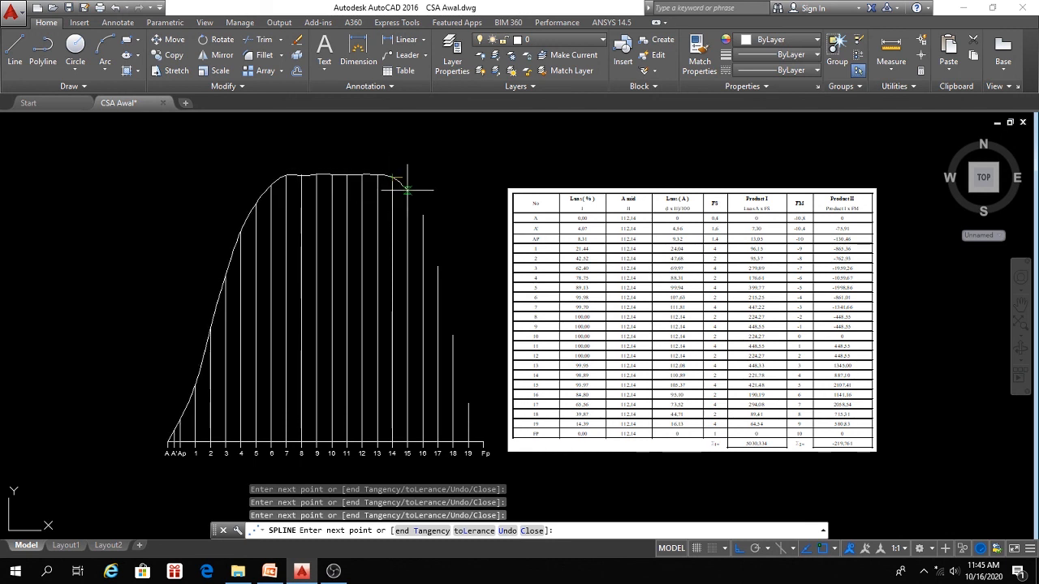
click(407, 189)
click(423, 214)
click(437, 266)
click(452, 334)
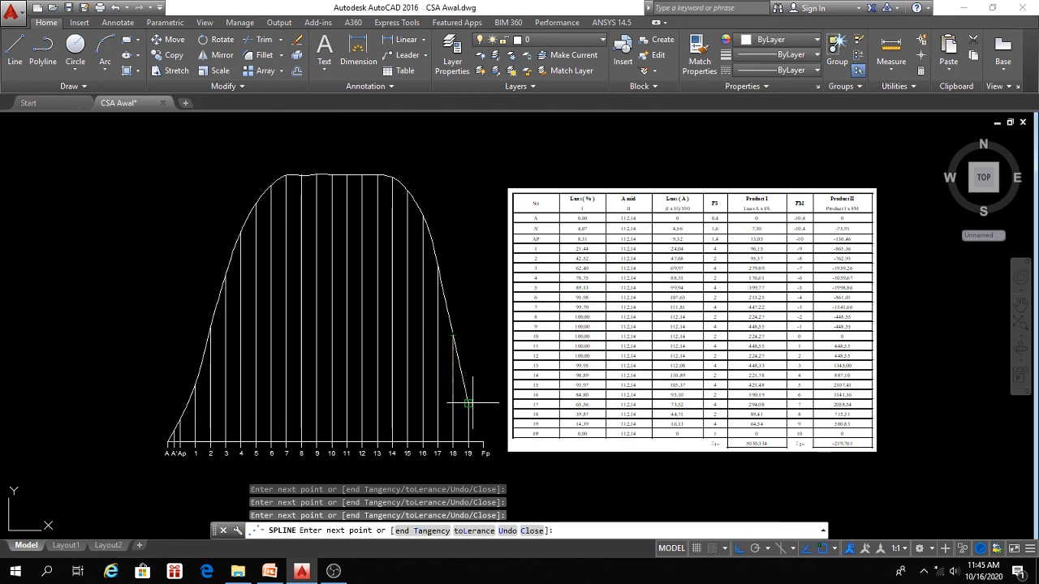
click(468, 402)
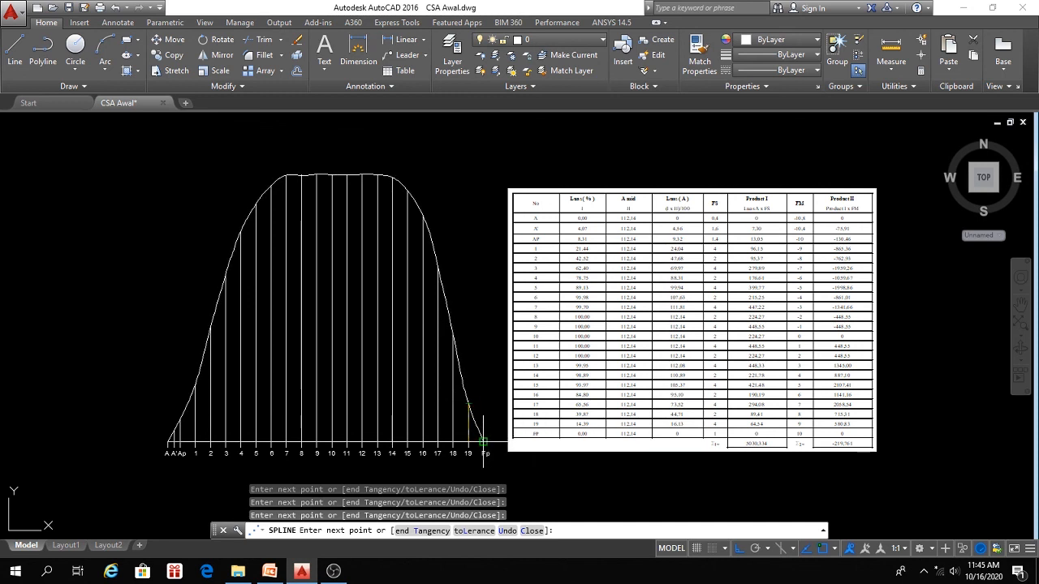
click(483, 442)
key(Return)
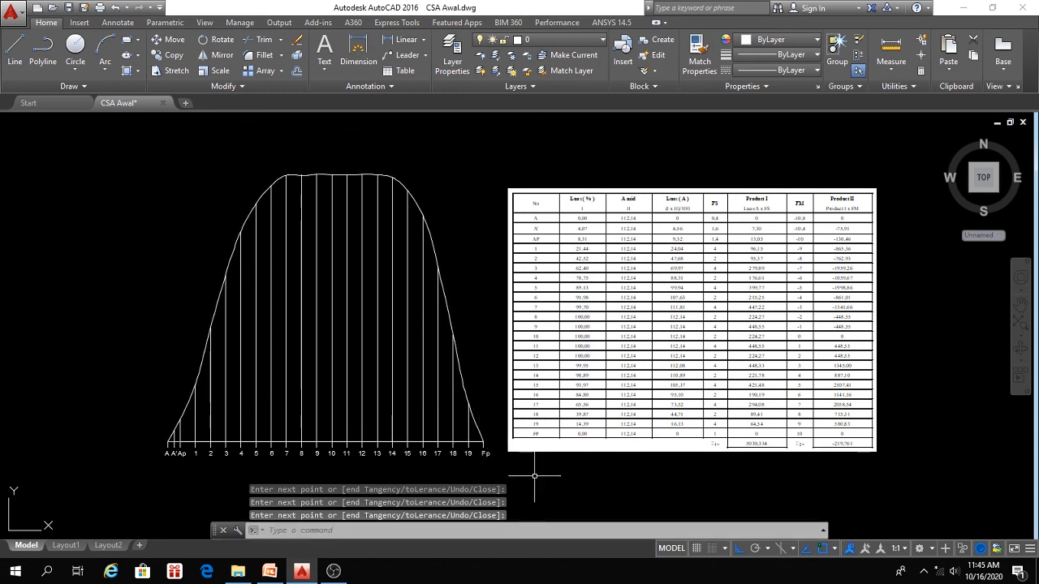
middle_drag(415, 395, 422, 387)
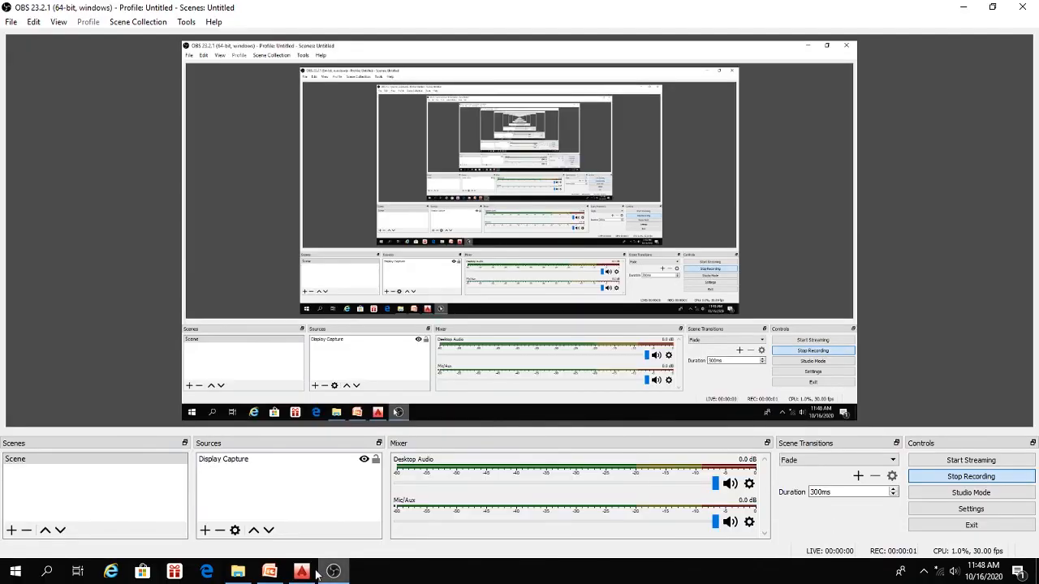
click(303, 572)
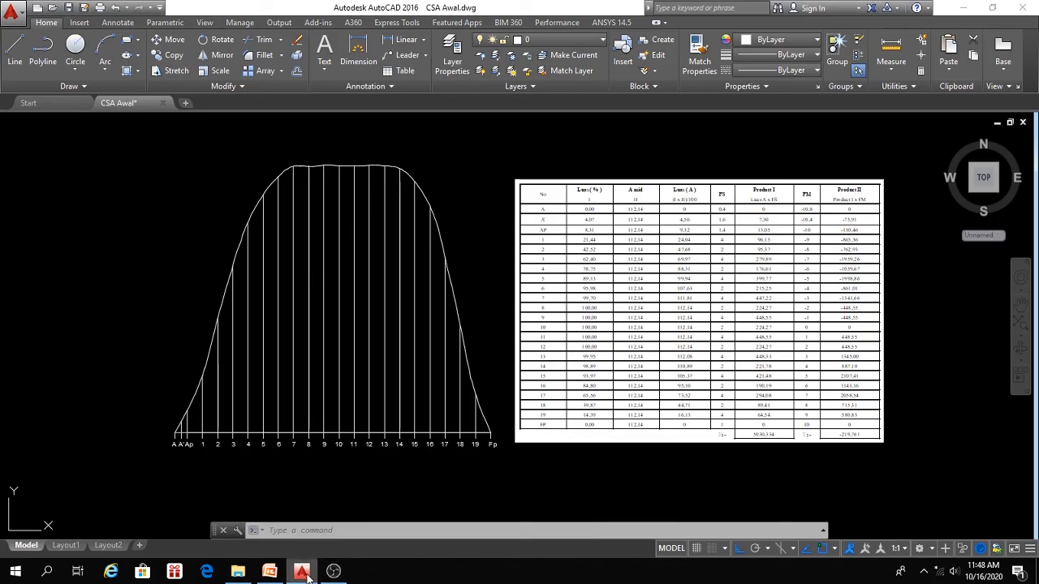